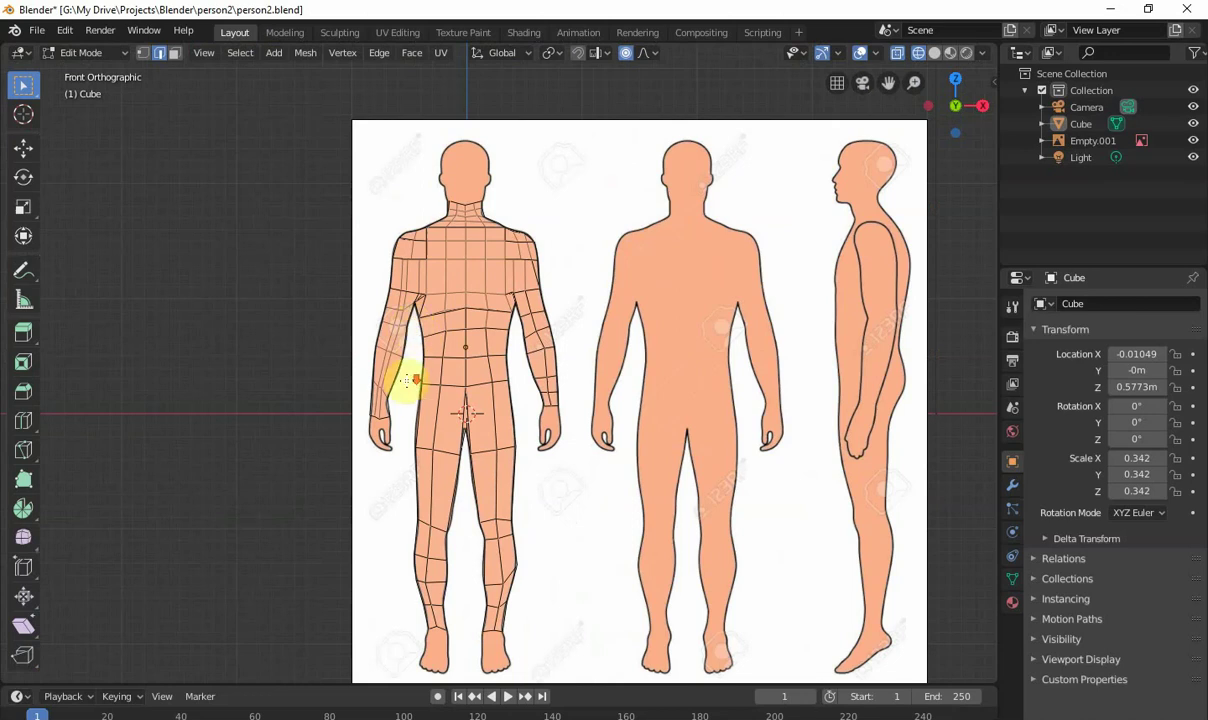
Step: Compare the body mesh with the reference figure in front, perspective and right-side views, ending in the front orthographic view
{"action": "middle_click_drag", "start_coordinate": [413, 394], "coordinate": [286, 477], "text": "shift"}
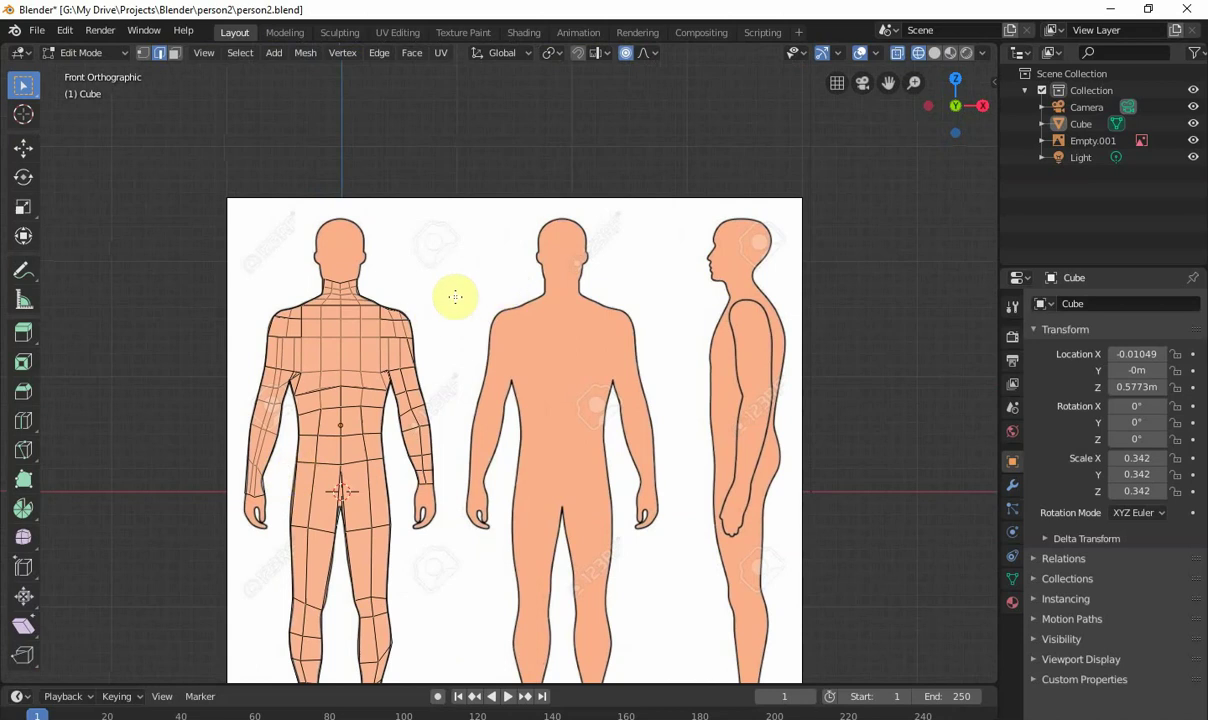
{"action": "middle_click_drag", "start_coordinate": [455, 297], "coordinate": [310, 279]}
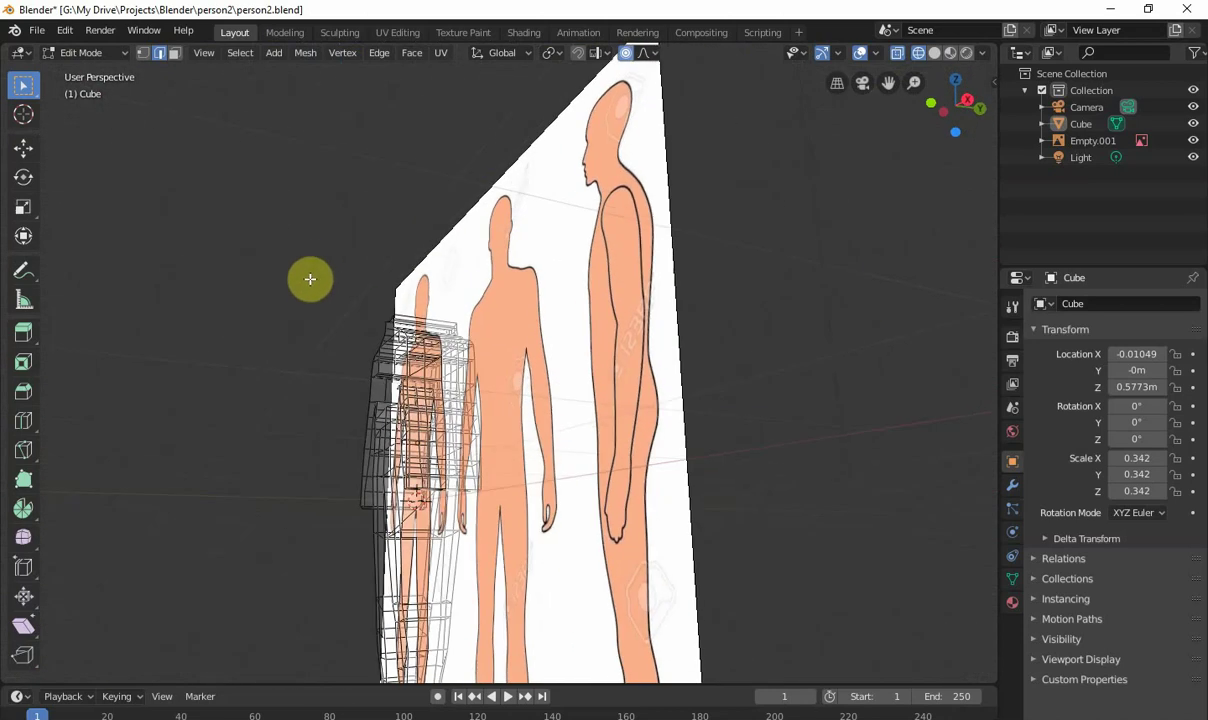
{"action": "key", "text": "KP_1"}
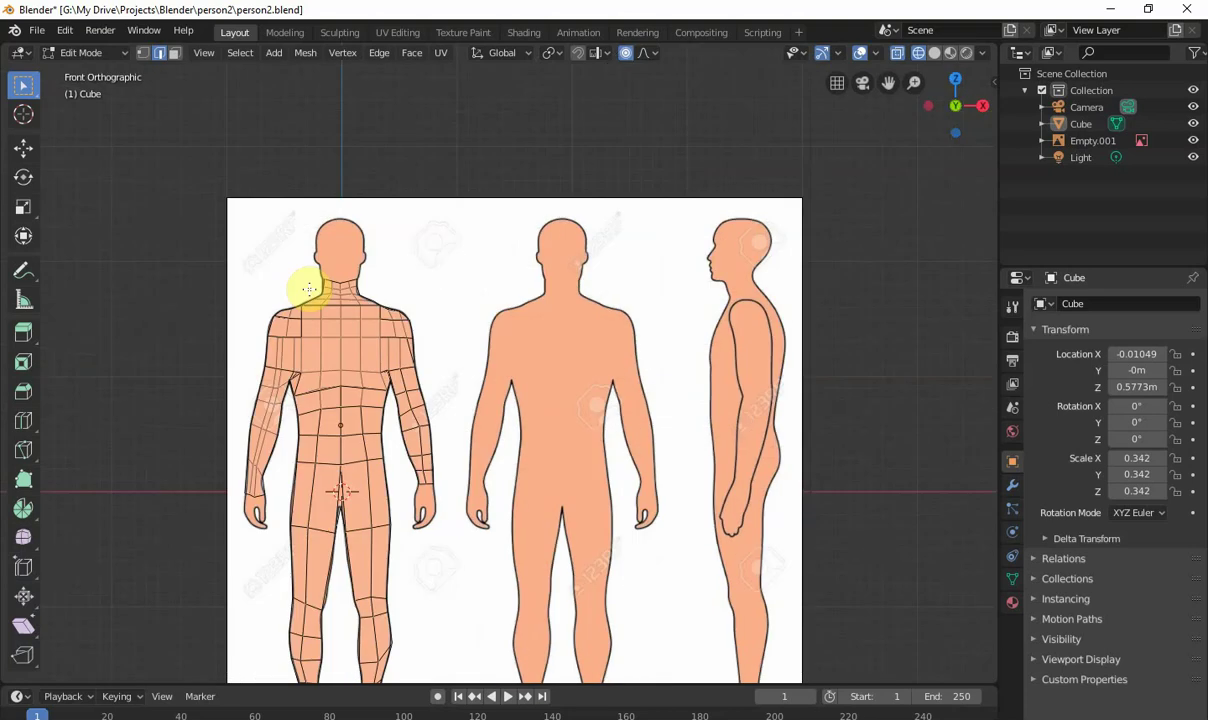
{"action": "key", "text": "KP_3"}
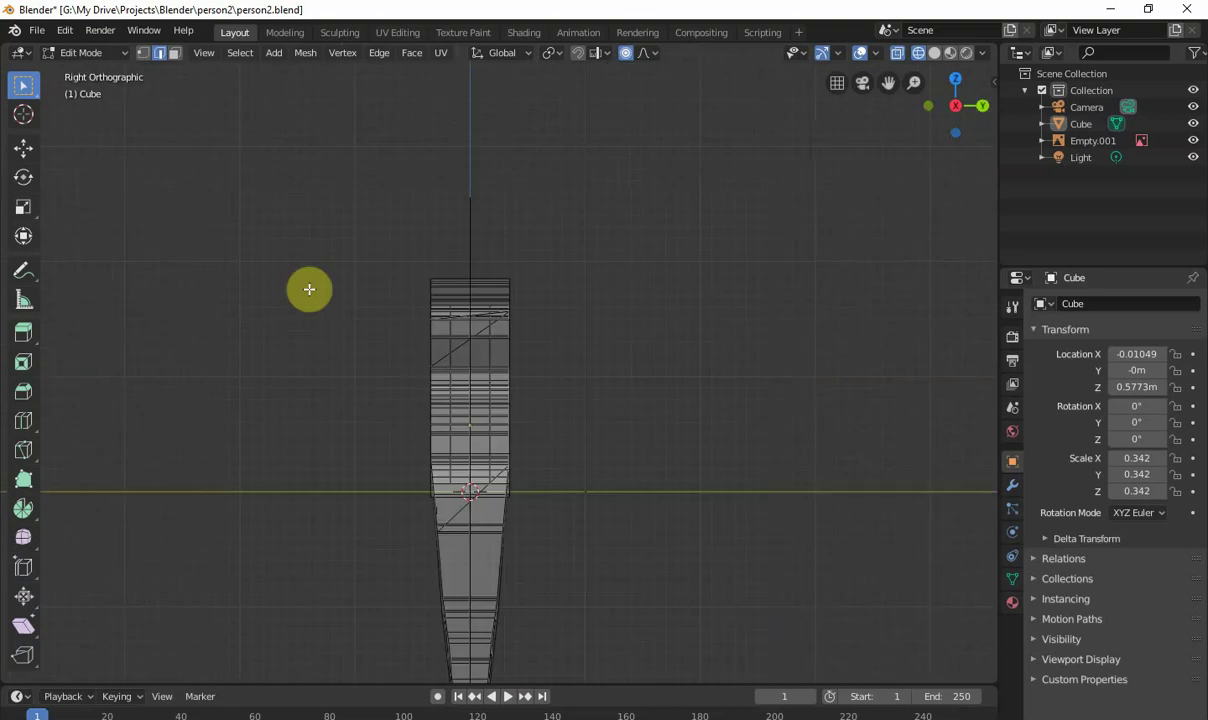
{"action": "key", "text": "KP_1"}
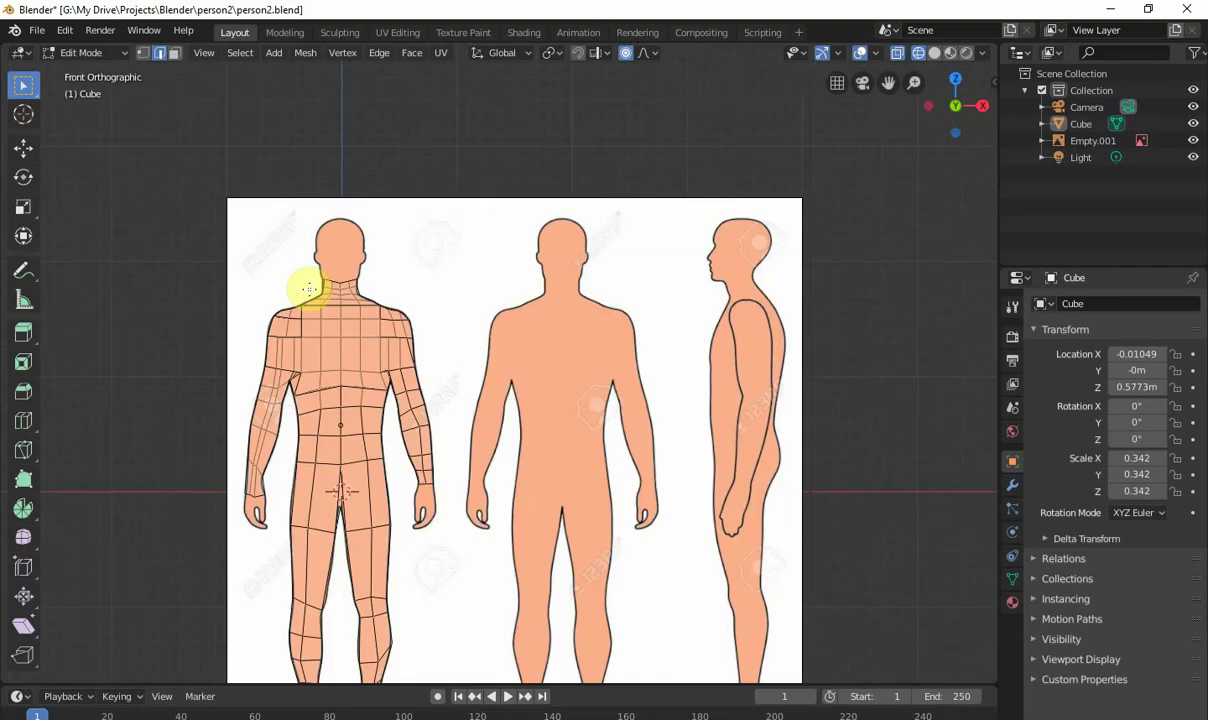
Step: Examine the torso and shoulder wireframe up close, checking the mesh in Object Mode and returning to Edit Mode
{"action": "scroll", "coordinate": [324, 404], "scroll_direction": "up", "scroll_amount": 3}
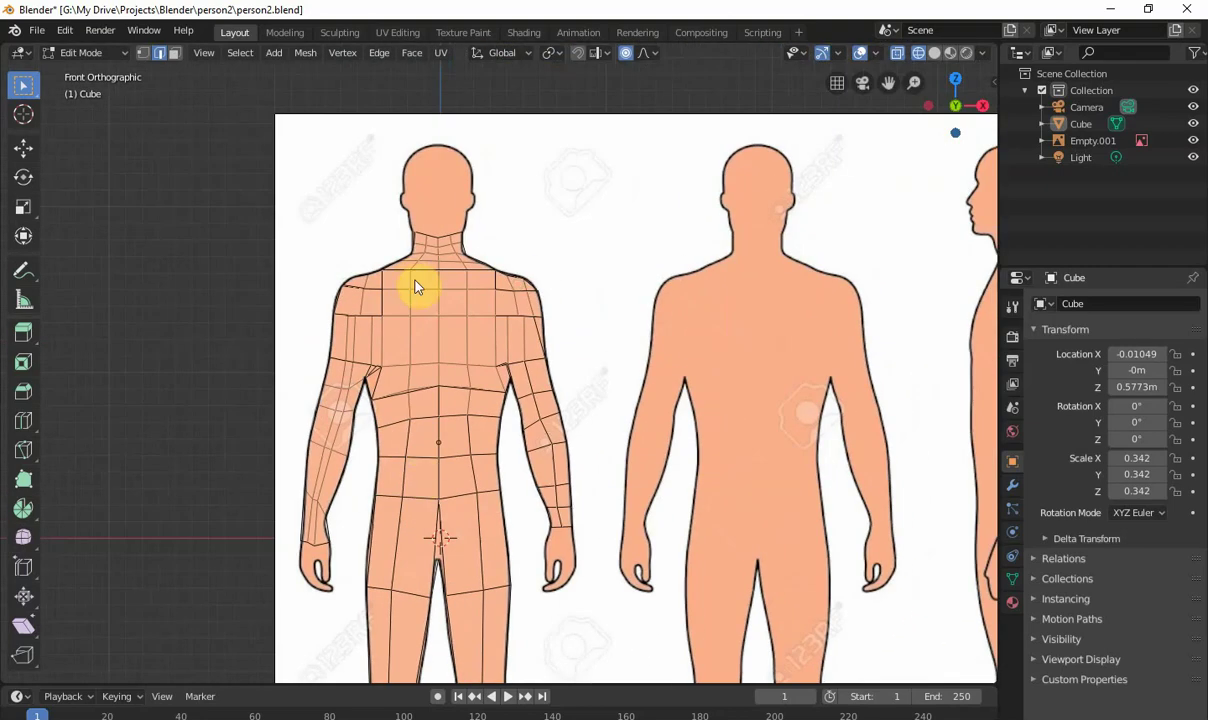
{"action": "key", "text": "Tab"}
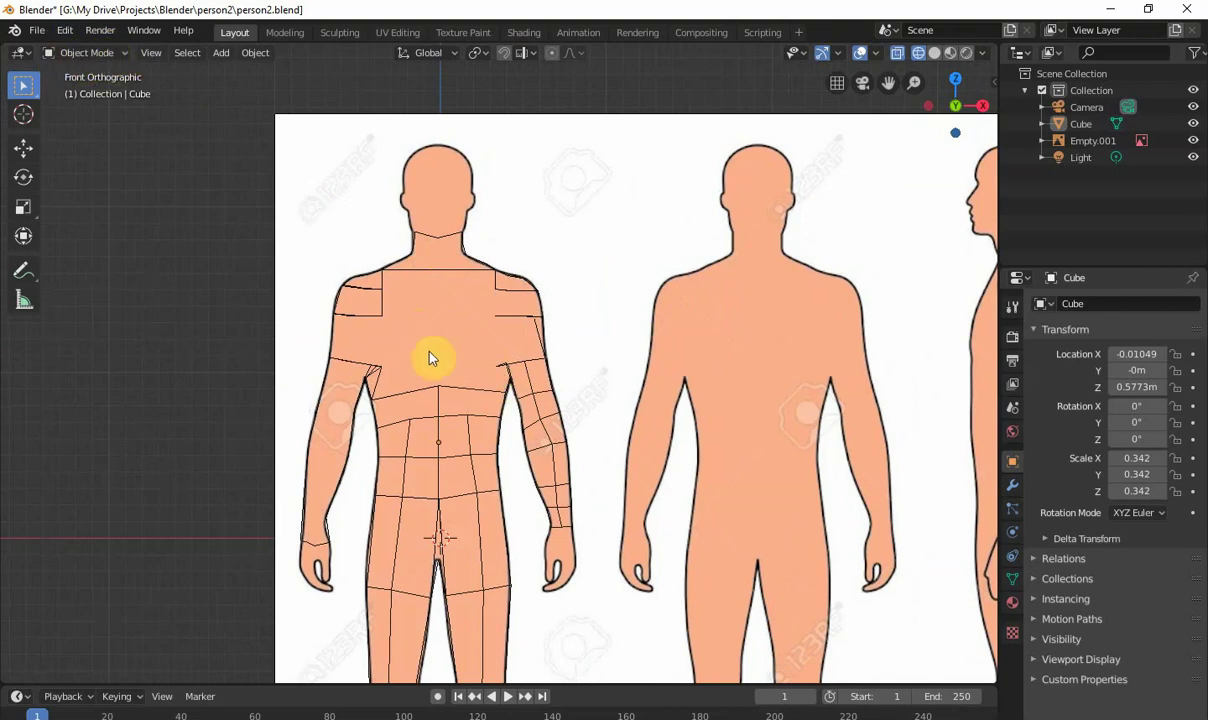
{"action": "key", "text": "Tab"}
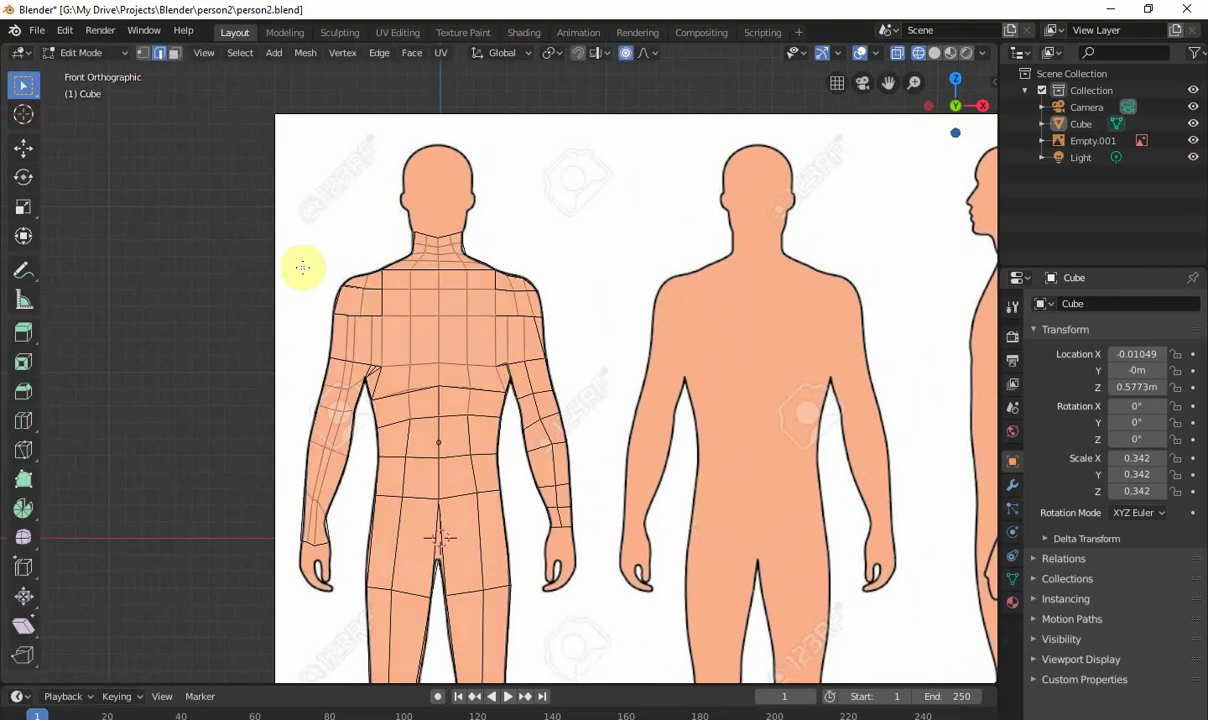
{"action": "scroll", "coordinate": [418, 342], "scroll_direction": "up", "scroll_amount": 5}
{"action": "scroll", "coordinate": [424, 343], "scroll_direction": "down", "scroll_amount": 6}
{"action": "scroll", "coordinate": [424, 343], "scroll_direction": "up", "scroll_amount": 6}
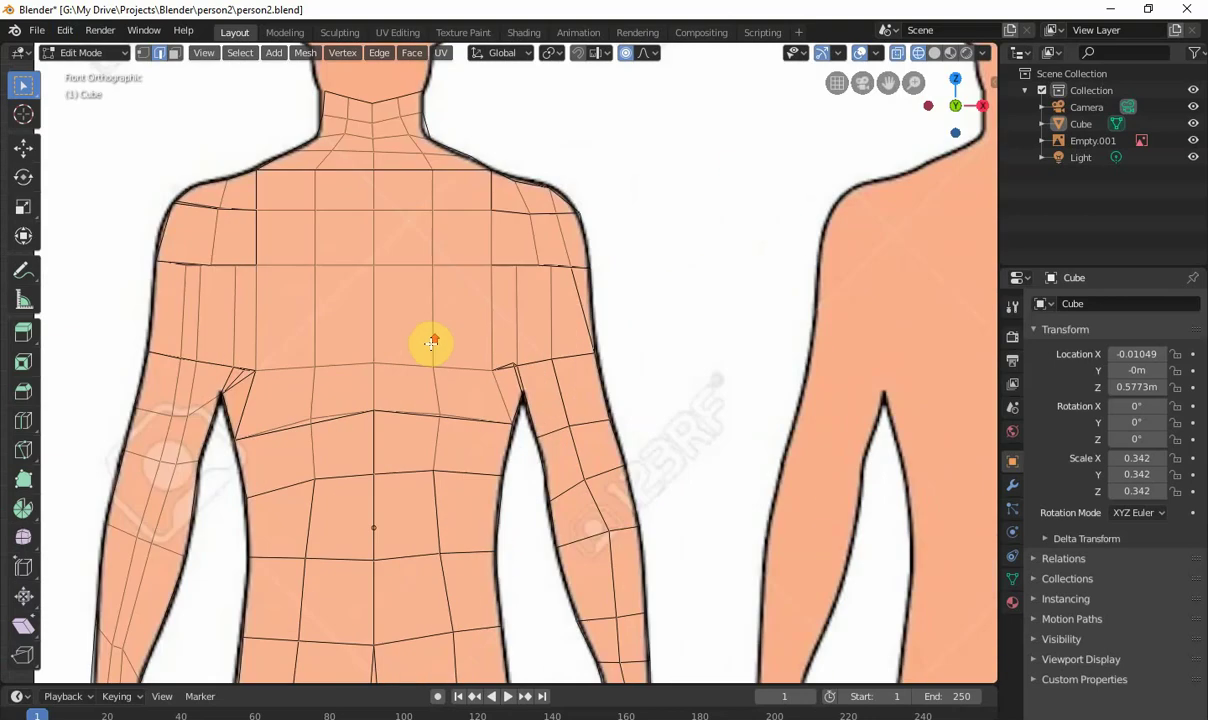
{"action": "scroll", "coordinate": [351, 290], "scroll_direction": "down", "scroll_amount": 4}
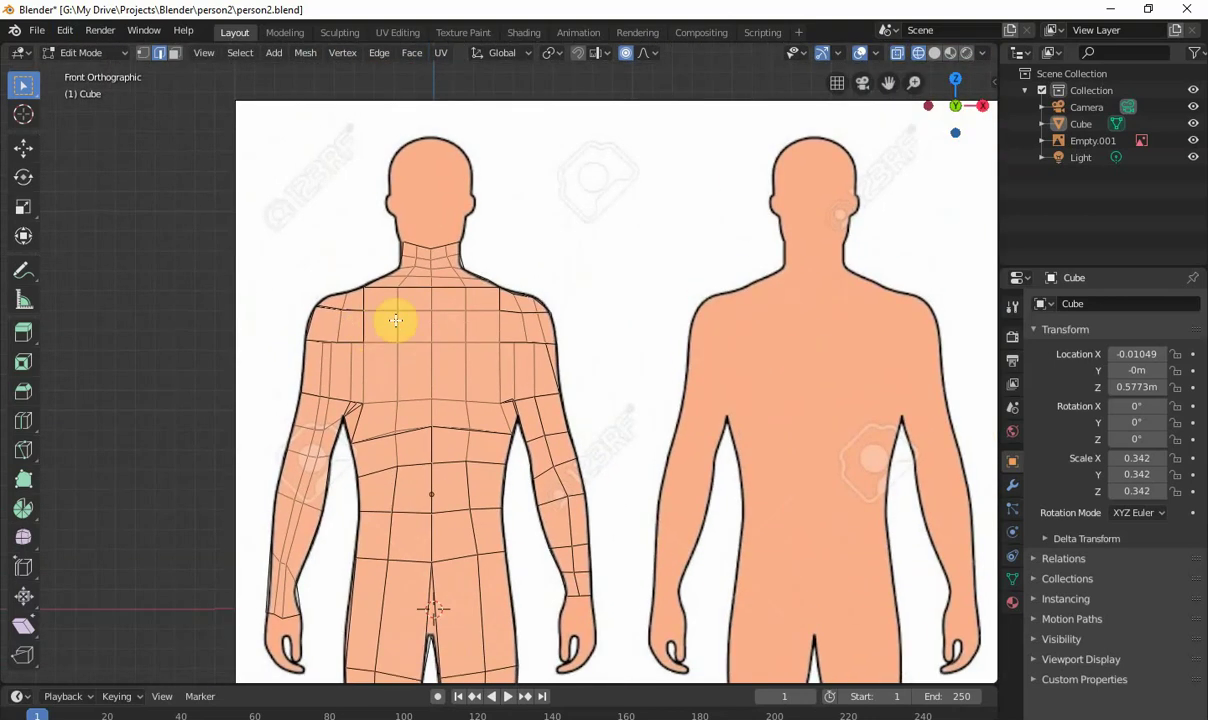
Step: Try the vertex and edge selection modes on the shoulder mesh and leave vertex selection active
{"action": "left_click", "coordinate": [143, 55]}
{"action": "scroll", "coordinate": [400, 345], "scroll_direction": "up", "scroll_amount": 3}
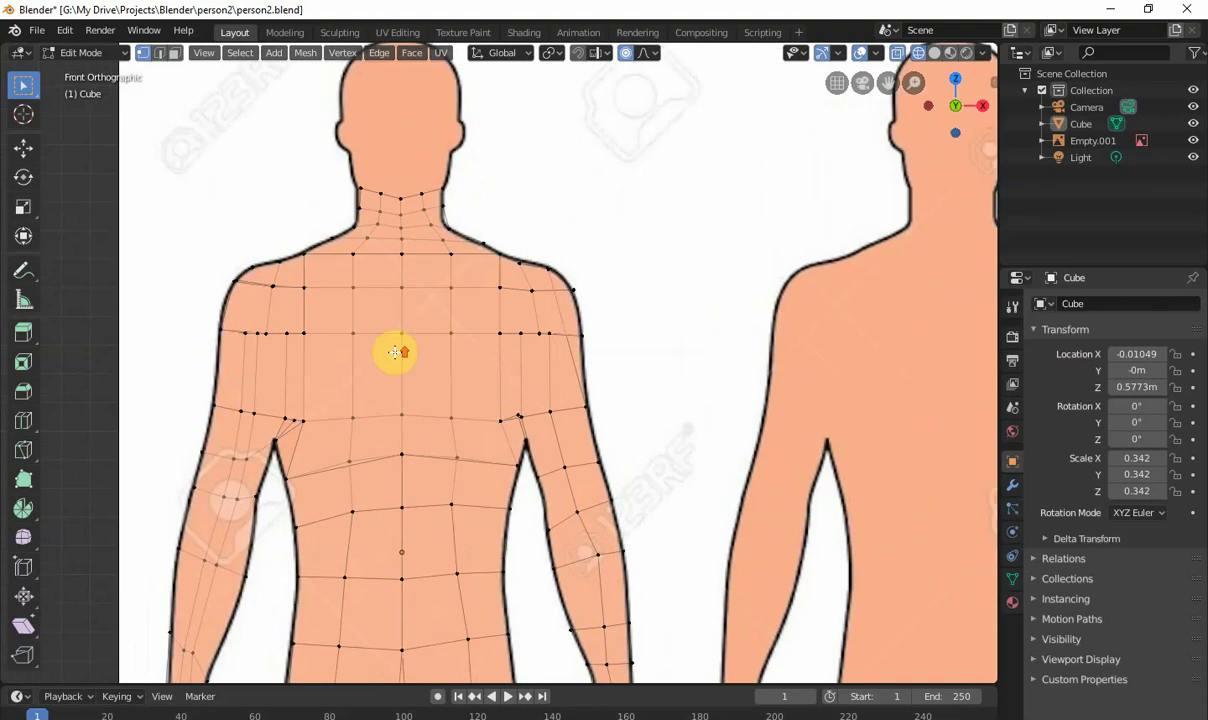
{"action": "middle_click_drag", "start_coordinate": [541, 309], "coordinate": [496, 325], "text": "shift"}
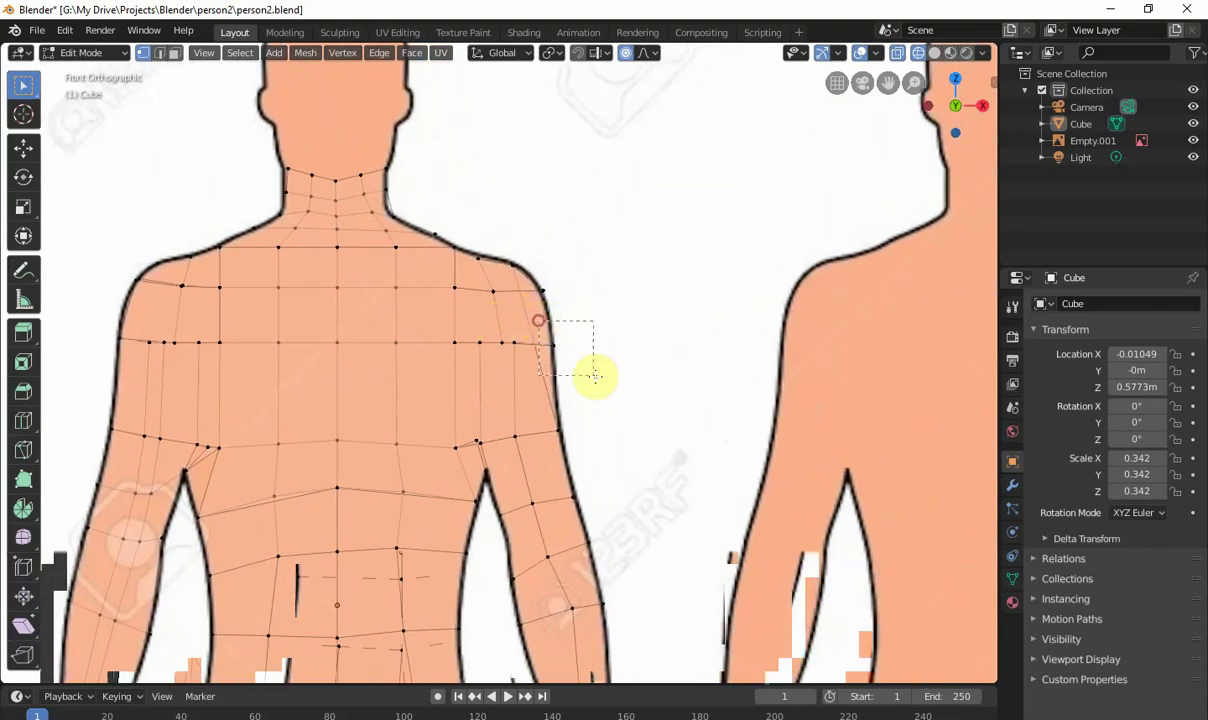
{"action": "left_click_drag", "start_coordinate": [594, 375], "coordinate": [596, 376]}
{"action": "key", "text": "2"}
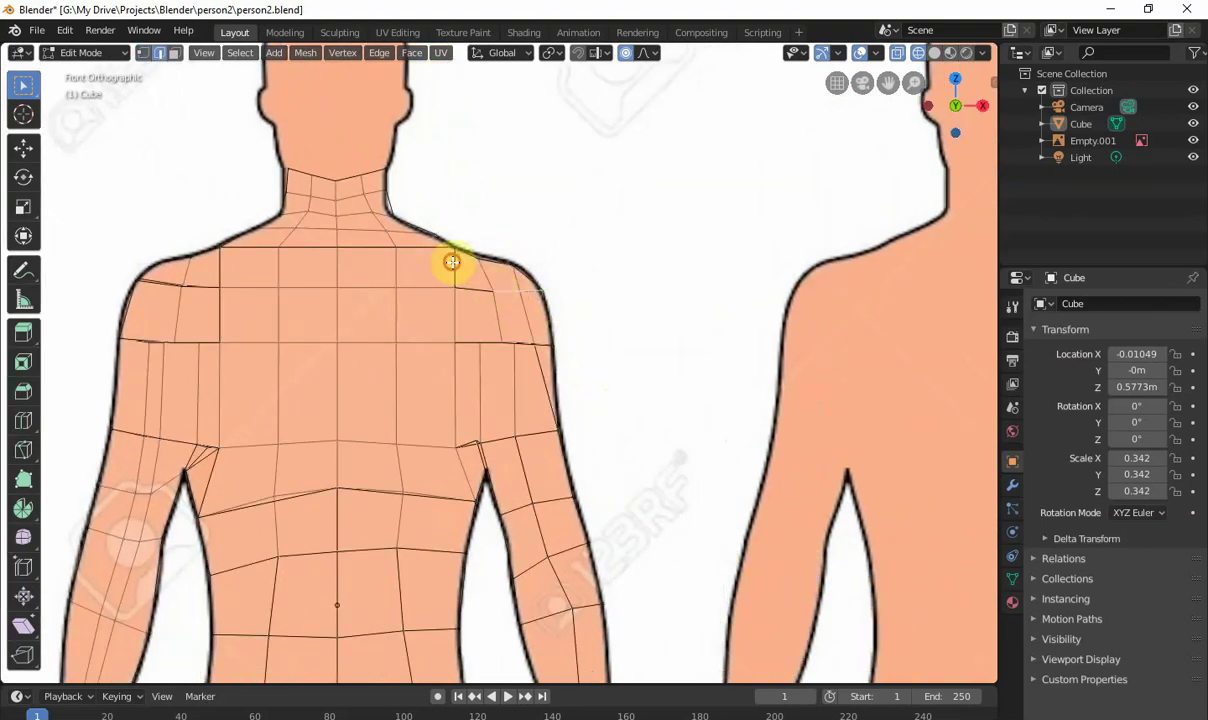
{"action": "key", "text": "3"}
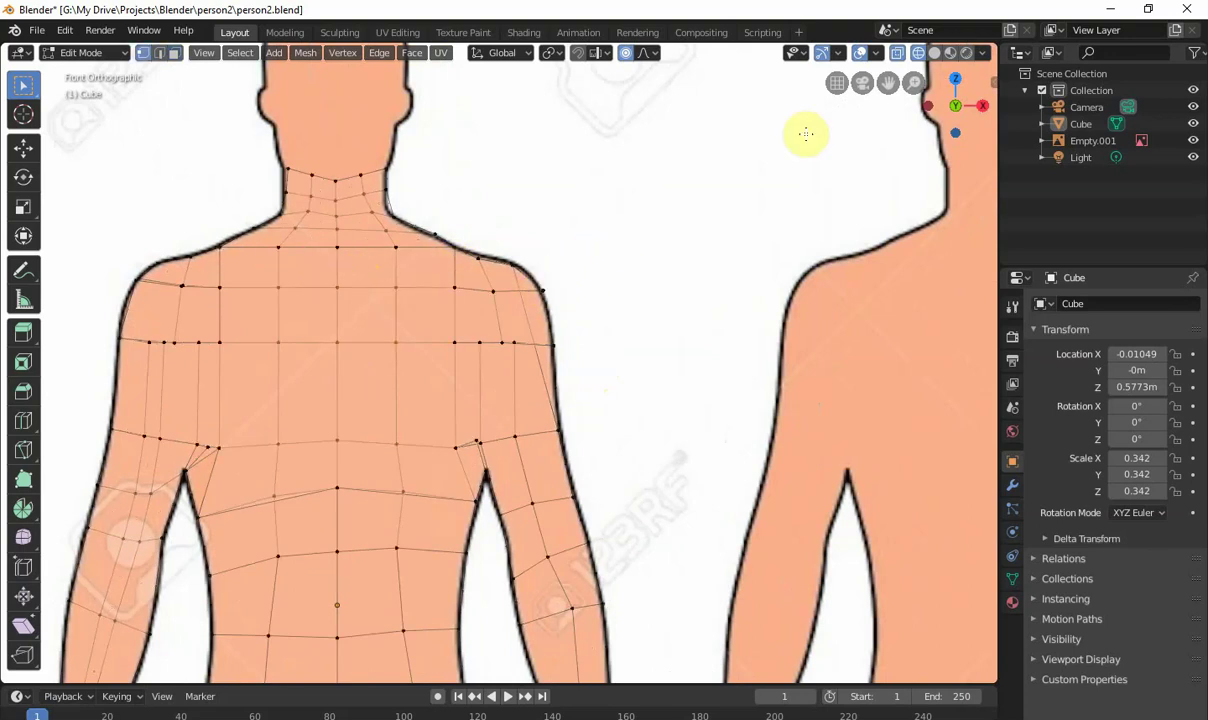
Step: Preview the mesh in solid, material preview and rendered shading, then return to wireframe display
{"action": "left_click", "coordinate": [937, 54]}
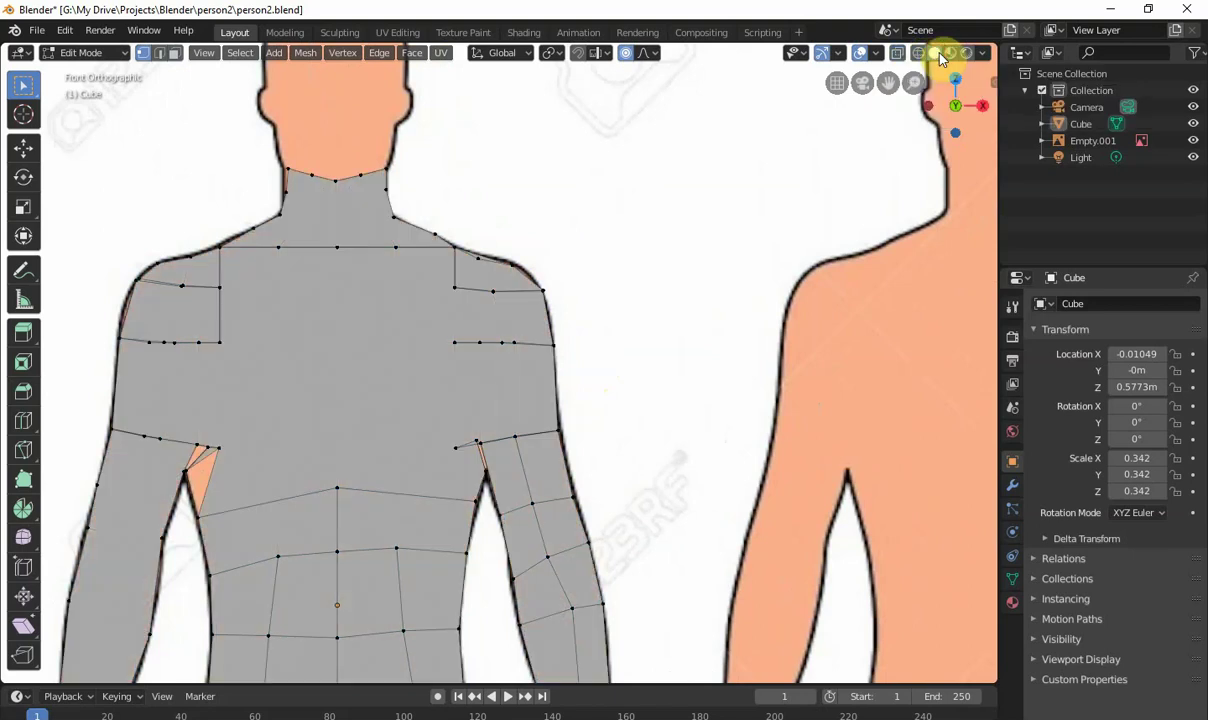
{"action": "left_click", "coordinate": [956, 54]}
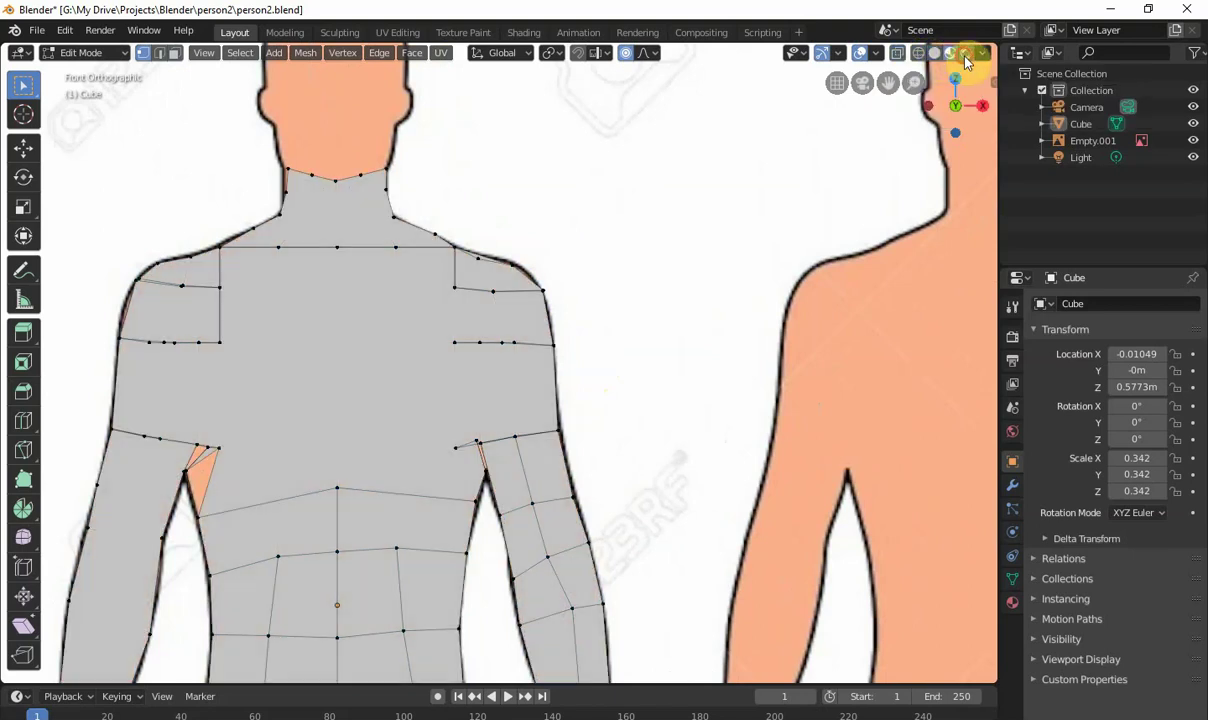
{"action": "left_click", "coordinate": [965, 58]}
{"action": "left_click", "coordinate": [918, 56]}
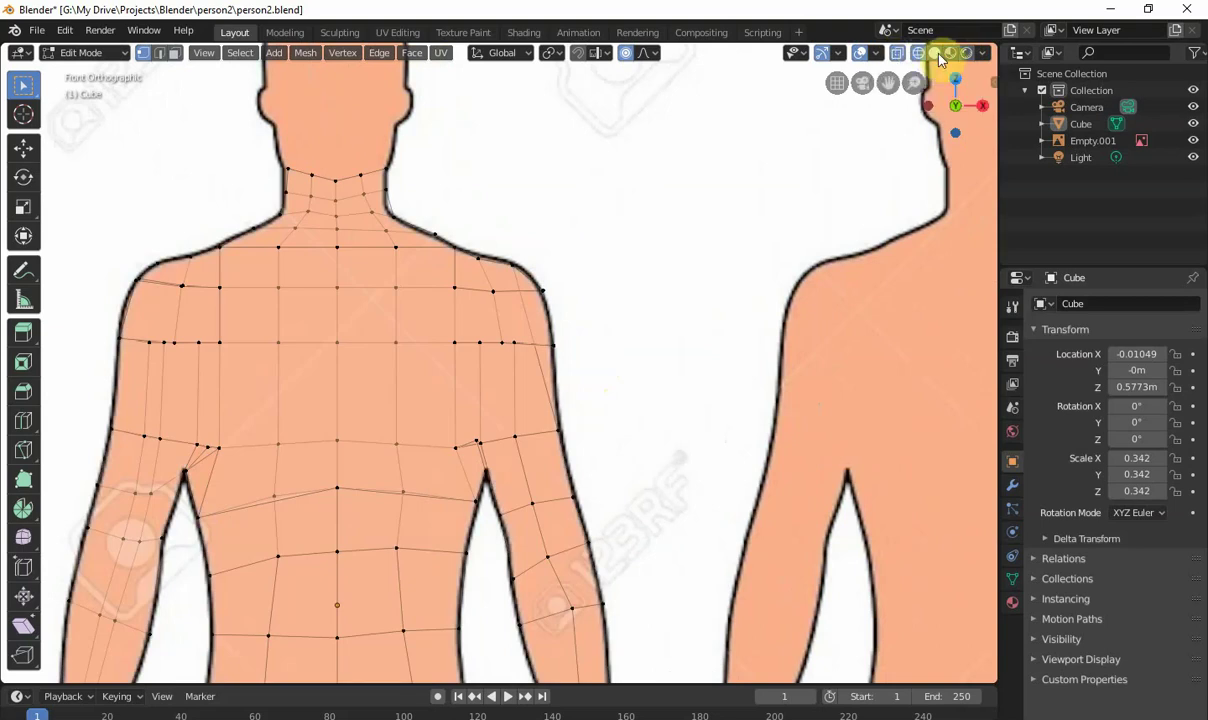
{"action": "left_click", "coordinate": [935, 55]}
{"action": "left_click", "coordinate": [920, 54]}
Step: Examine the vertex layout of the torso, arms and legs against the front reference figure
{"action": "scroll", "coordinate": [464, 297], "scroll_direction": "down", "scroll_amount": 2}
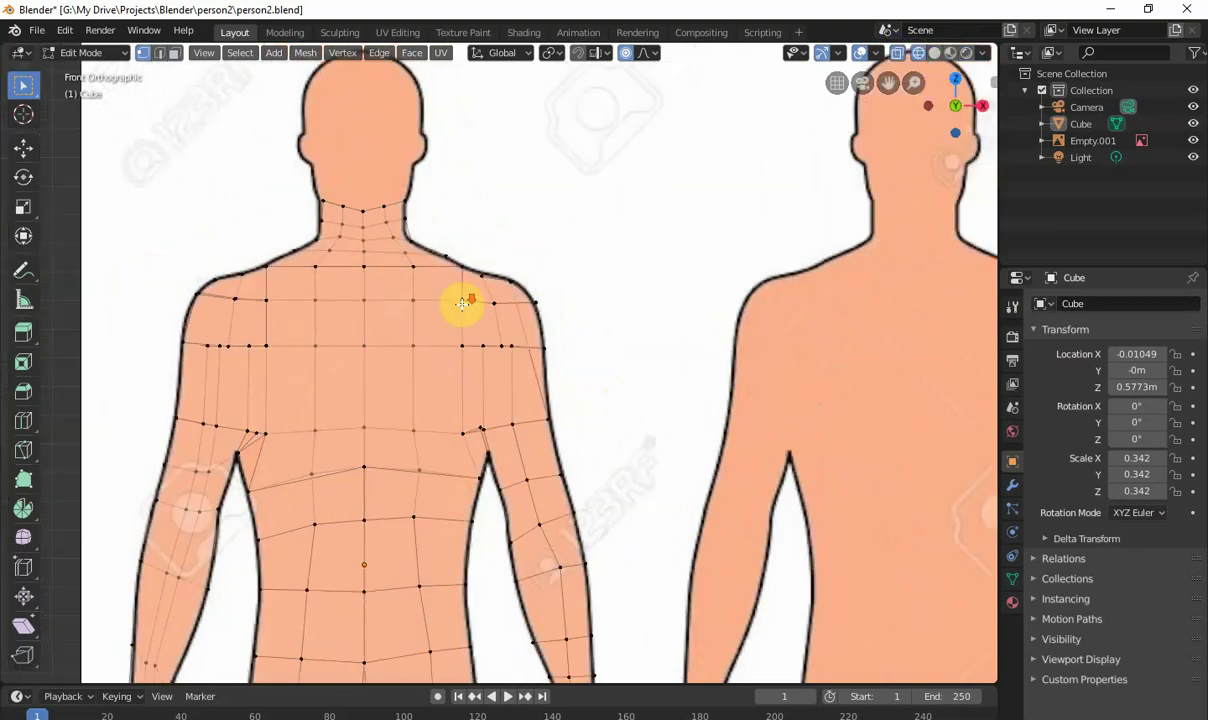
{"action": "scroll", "coordinate": [565, 230], "scroll_direction": "up", "scroll_amount": 1}
{"action": "scroll", "coordinate": [565, 230], "scroll_direction": "down", "scroll_amount": 3}
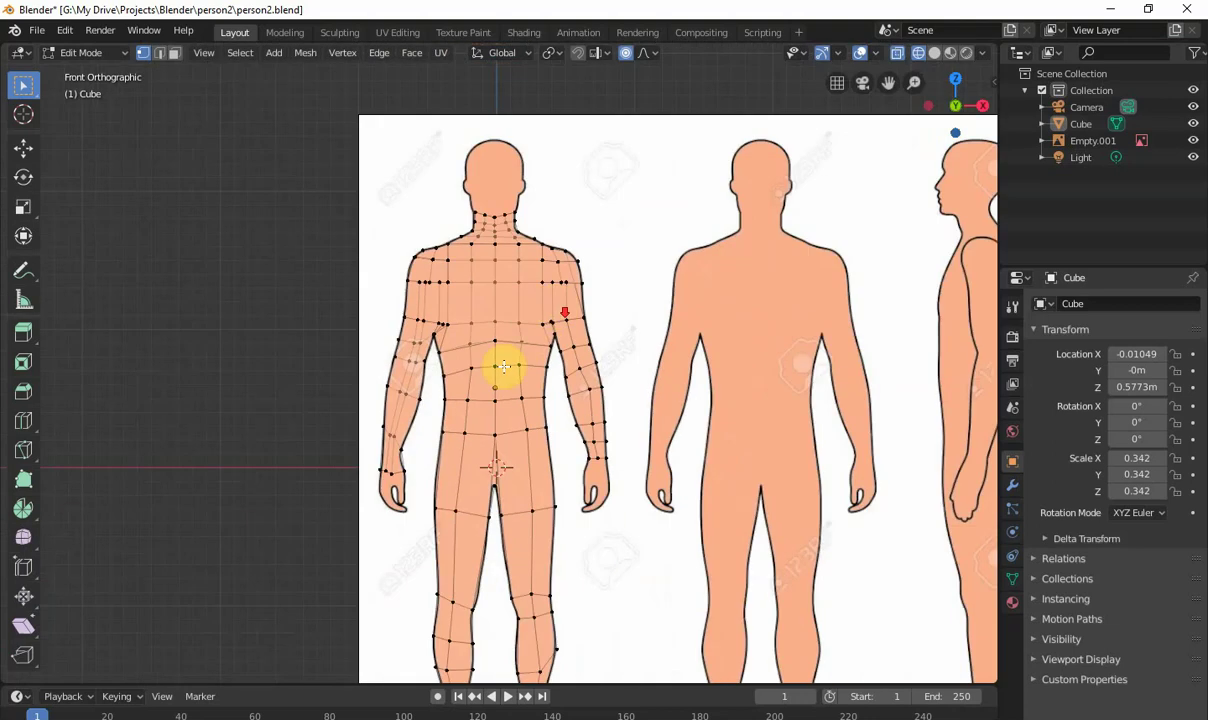
{"action": "scroll", "coordinate": [474, 499], "scroll_direction": "up", "scroll_amount": 3}
{"action": "scroll", "coordinate": [487, 421], "scroll_direction": "down", "scroll_amount": 3}
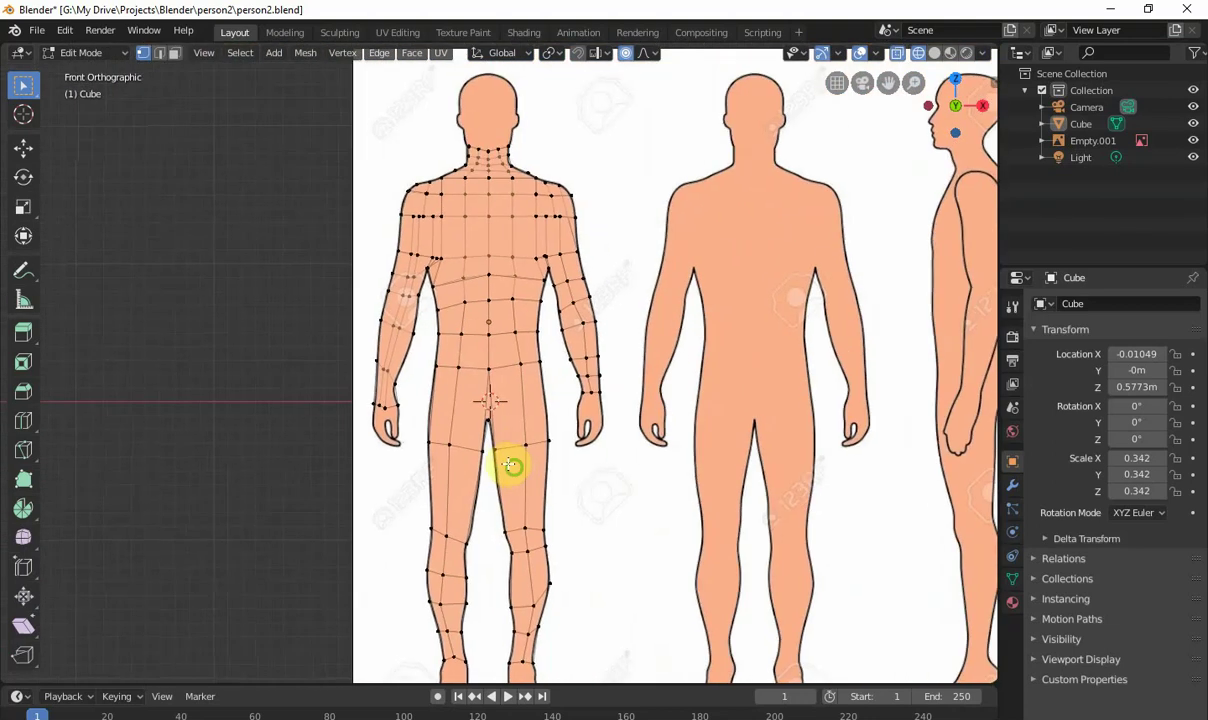
{"action": "scroll", "coordinate": [443, 428], "scroll_direction": "up", "scroll_amount": 5}
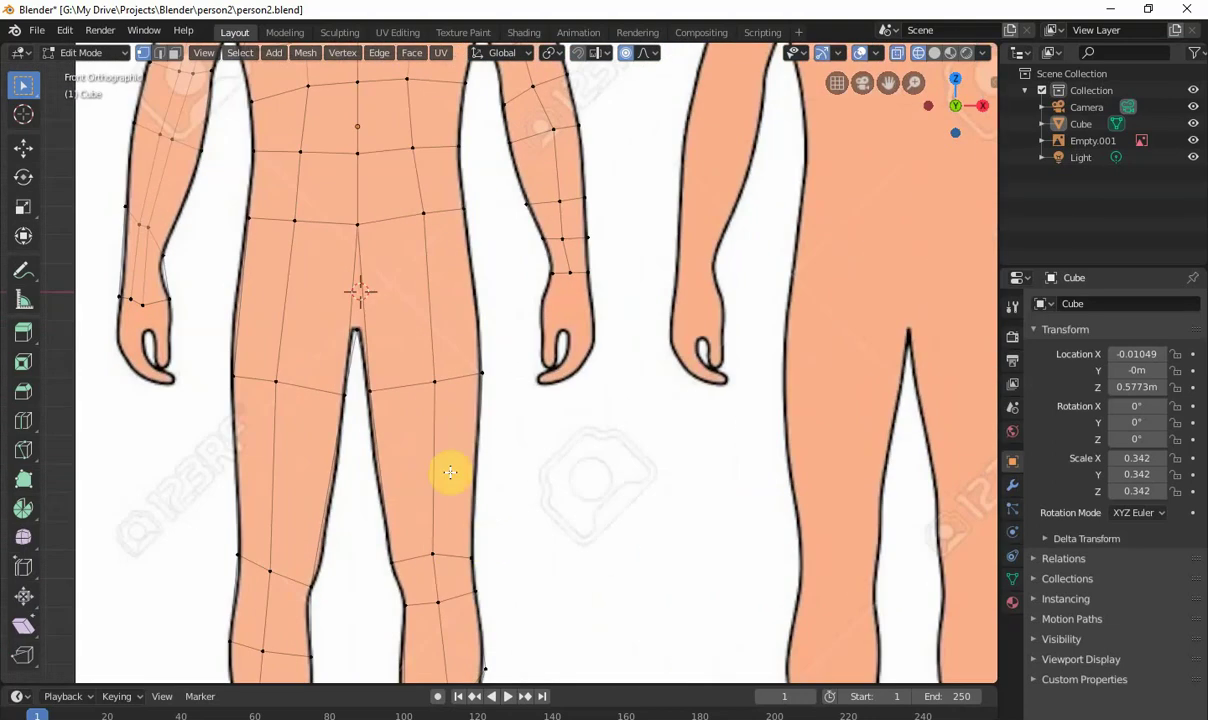
{"action": "scroll", "coordinate": [484, 362], "scroll_direction": "up", "scroll_amount": 5}
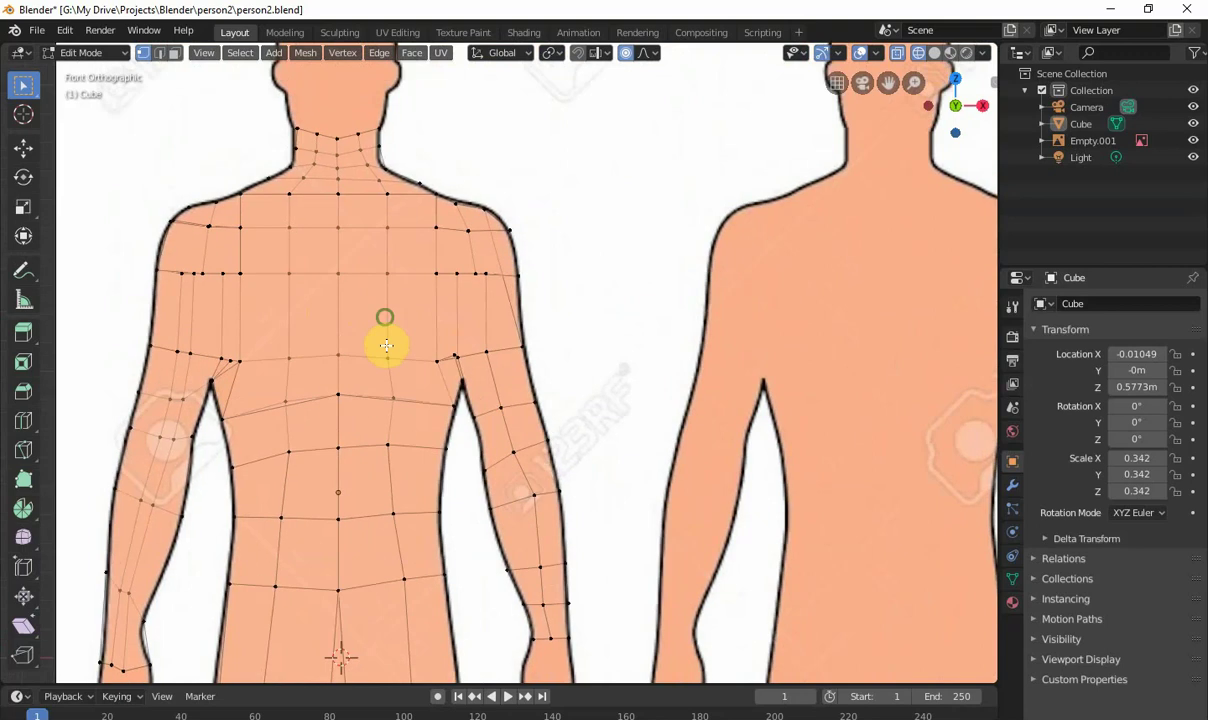
{"action": "scroll", "coordinate": [491, 383], "scroll_direction": "down", "scroll_amount": 3}
{"action": "scroll", "coordinate": [487, 372], "scroll_direction": "up", "scroll_amount": 1}
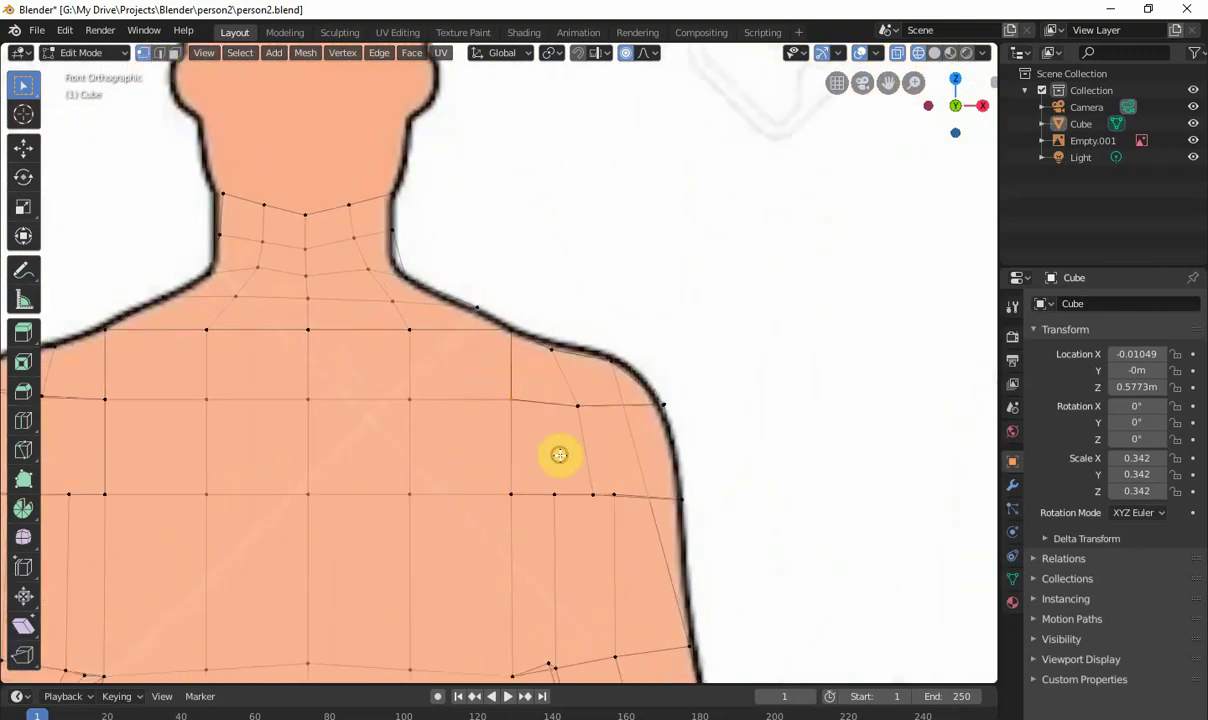
Step: Disable proportional editing and move the vertex on top of the right-hand shoulder onto the reference outline
{"action": "key", "text": "g"}
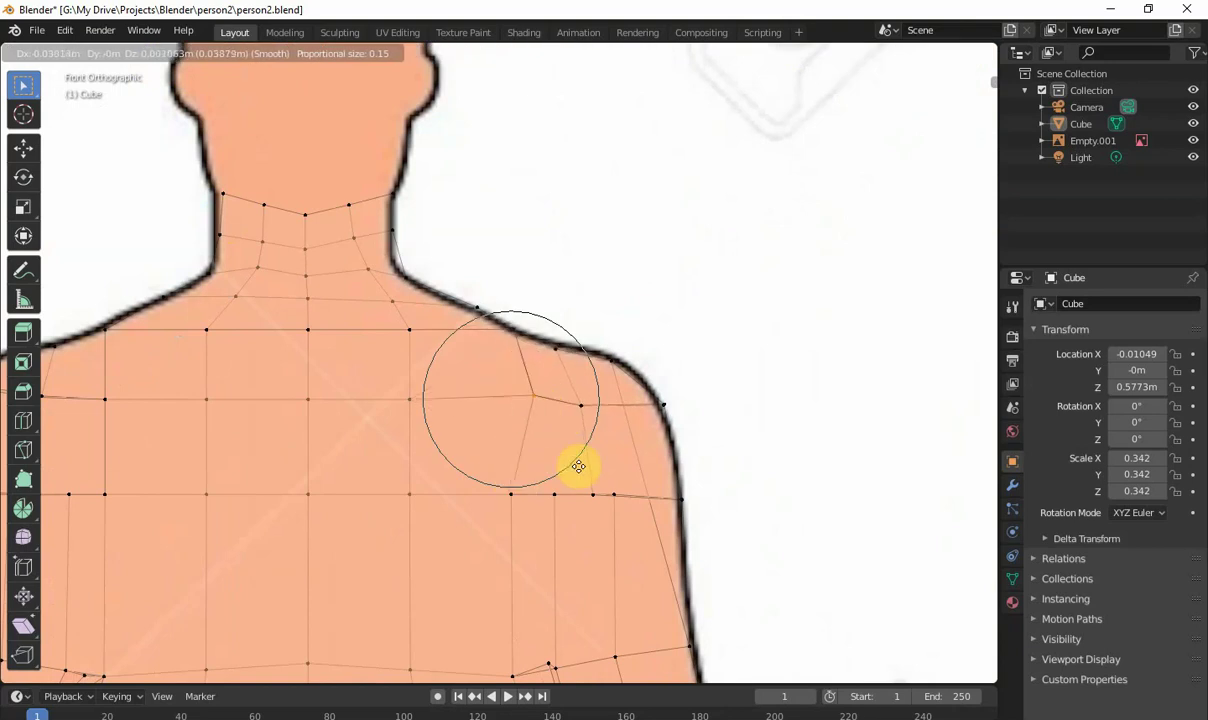
{"action": "right_click", "coordinate": [514, 450]}
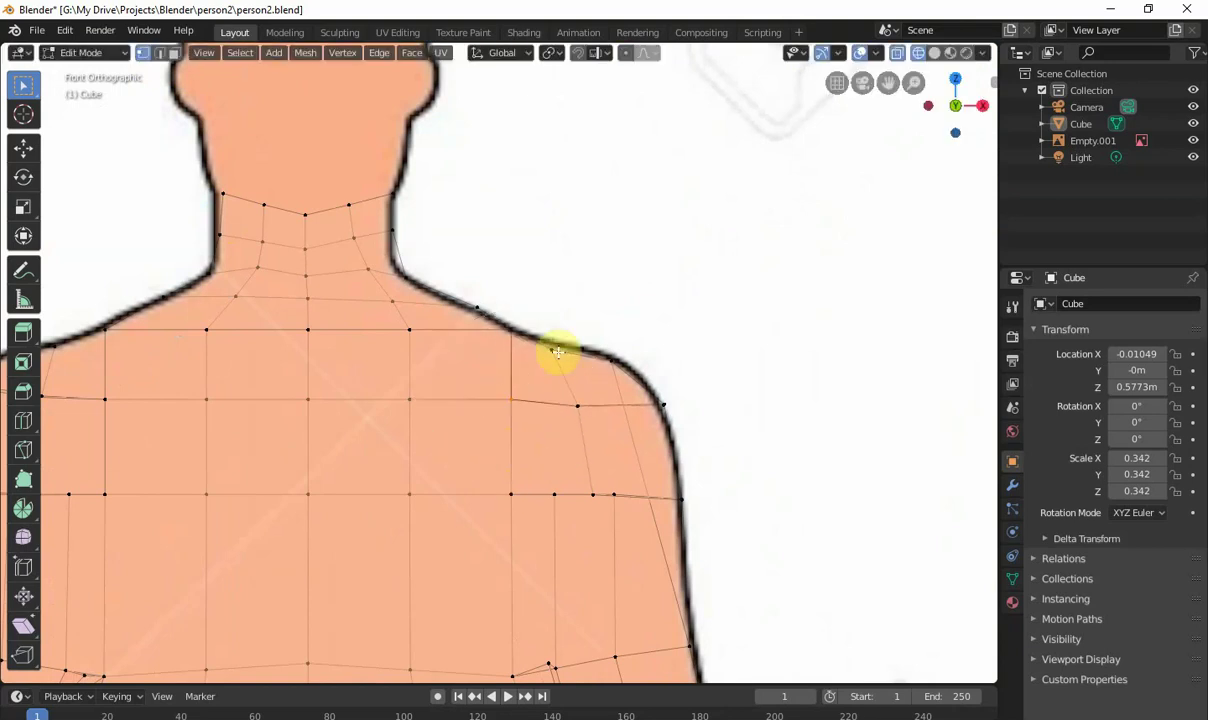
{"action": "key", "text": "g"}
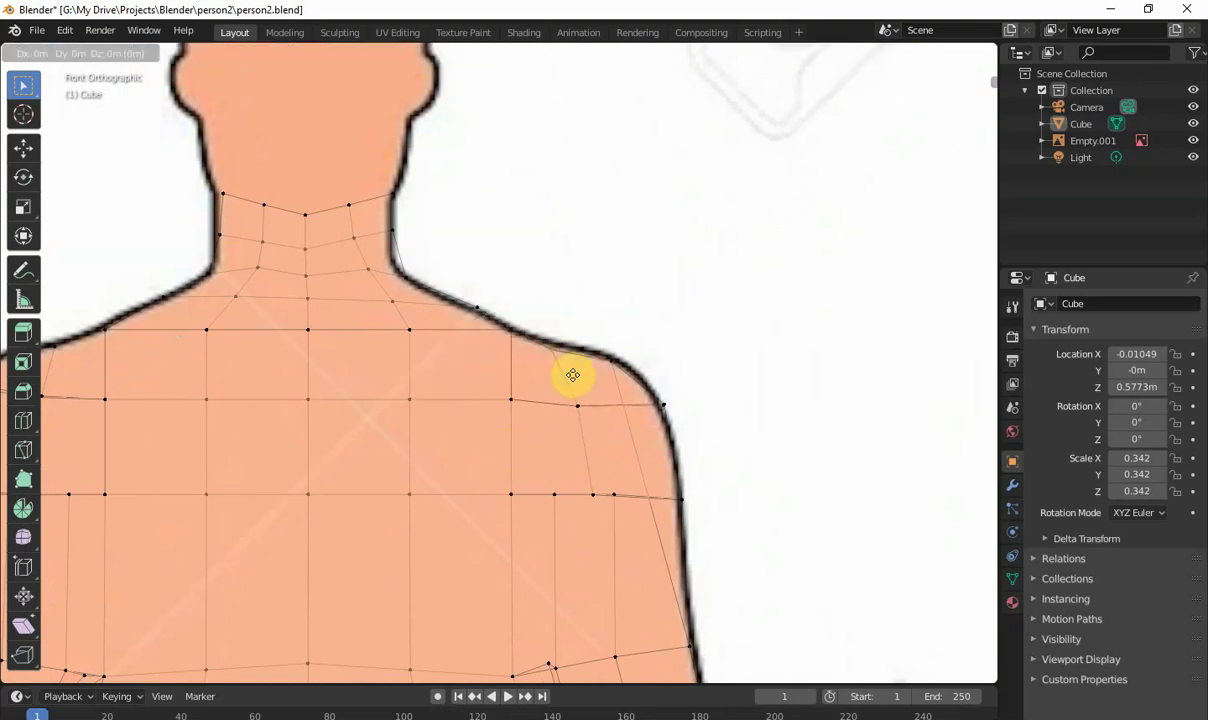
{"action": "left_click", "coordinate": [578, 370]}
Step: Move the two upper vertices on the left-hand side of the neck onto the reference outline
{"action": "scroll", "coordinate": [512, 426], "scroll_direction": "down", "scroll_amount": 4}
{"action": "middle_click_drag", "start_coordinate": [512, 426], "coordinate": [431, 410], "text": "shift"}
{"action": "scroll", "coordinate": [482, 289], "scroll_direction": "up", "scroll_amount": 3}
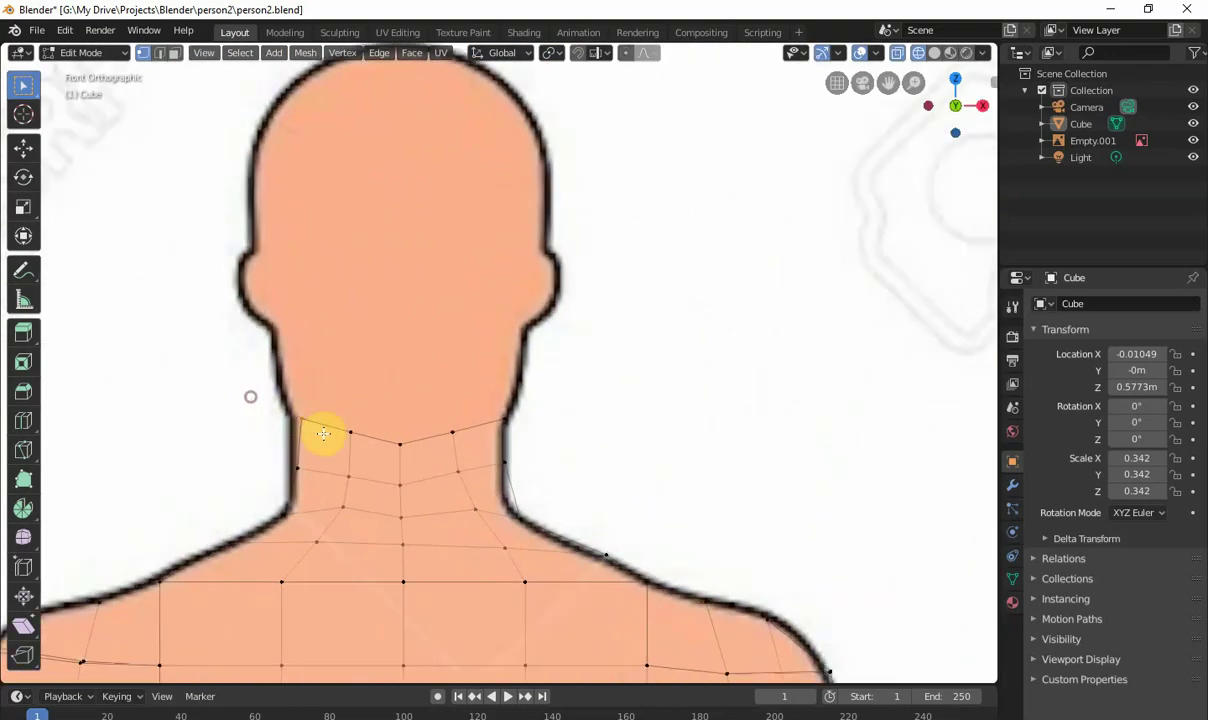
{"action": "key", "text": "g"}
{"action": "left_click", "coordinate": [338, 444]}
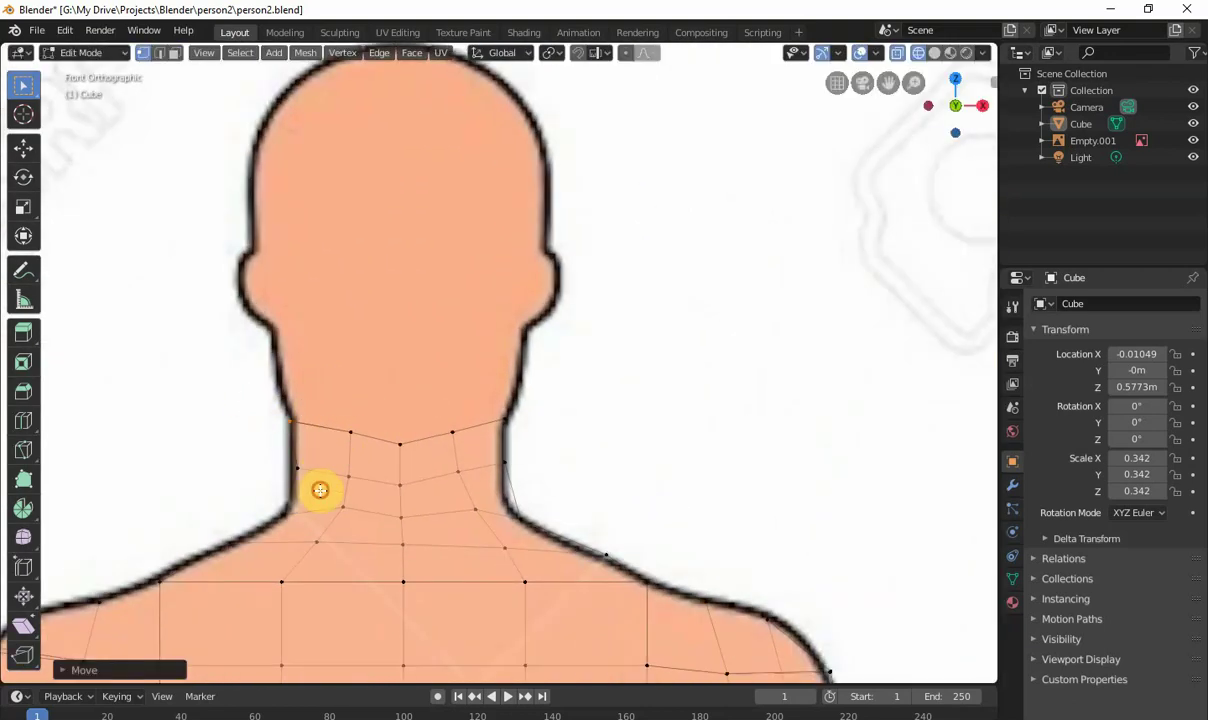
{"action": "key", "text": "g"}
{"action": "left_click", "coordinate": [267, 450]}
Step: Inspect the whole body mesh from neck to ankles against the reference outline
{"action": "scroll", "coordinate": [270, 455], "scroll_direction": "down", "scroll_amount": 5}
{"action": "scroll", "coordinate": [270, 455], "scroll_direction": "down", "scroll_amount": 4}
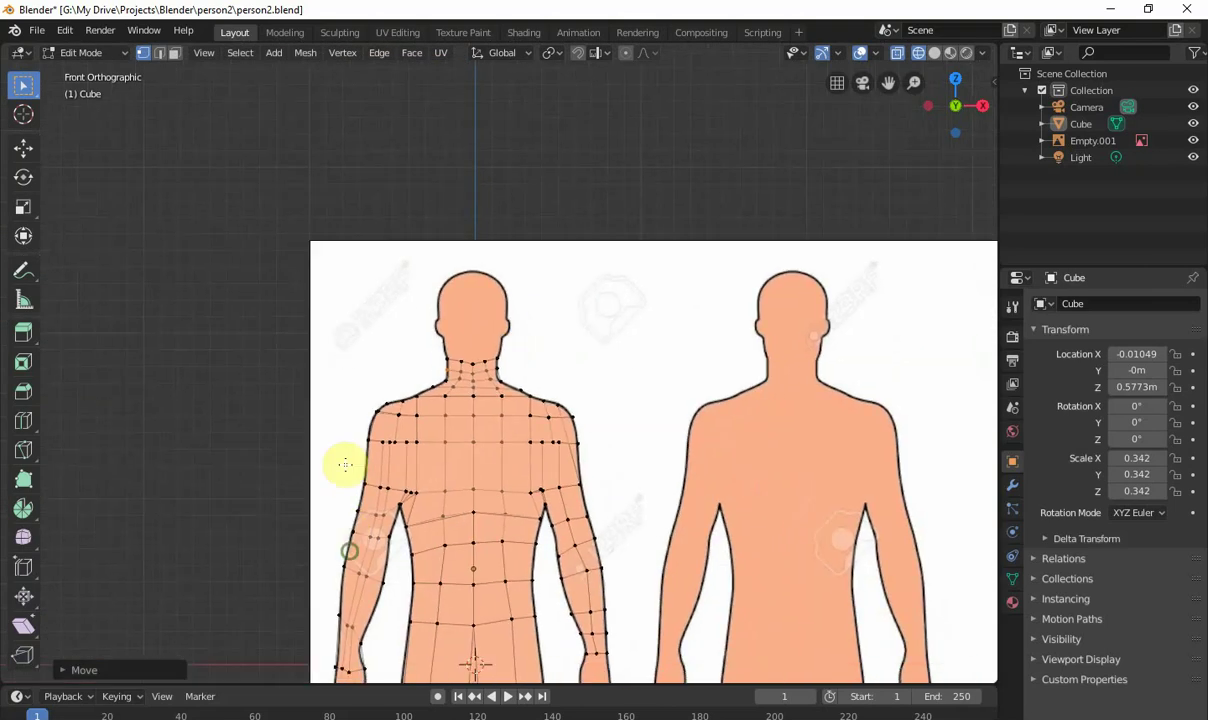
{"action": "middle_click_drag", "start_coordinate": [458, 539], "coordinate": [404, 431], "text": "shift"}
{"action": "middle_click_drag", "start_coordinate": [444, 508], "coordinate": [405, 352], "text": "shift"}
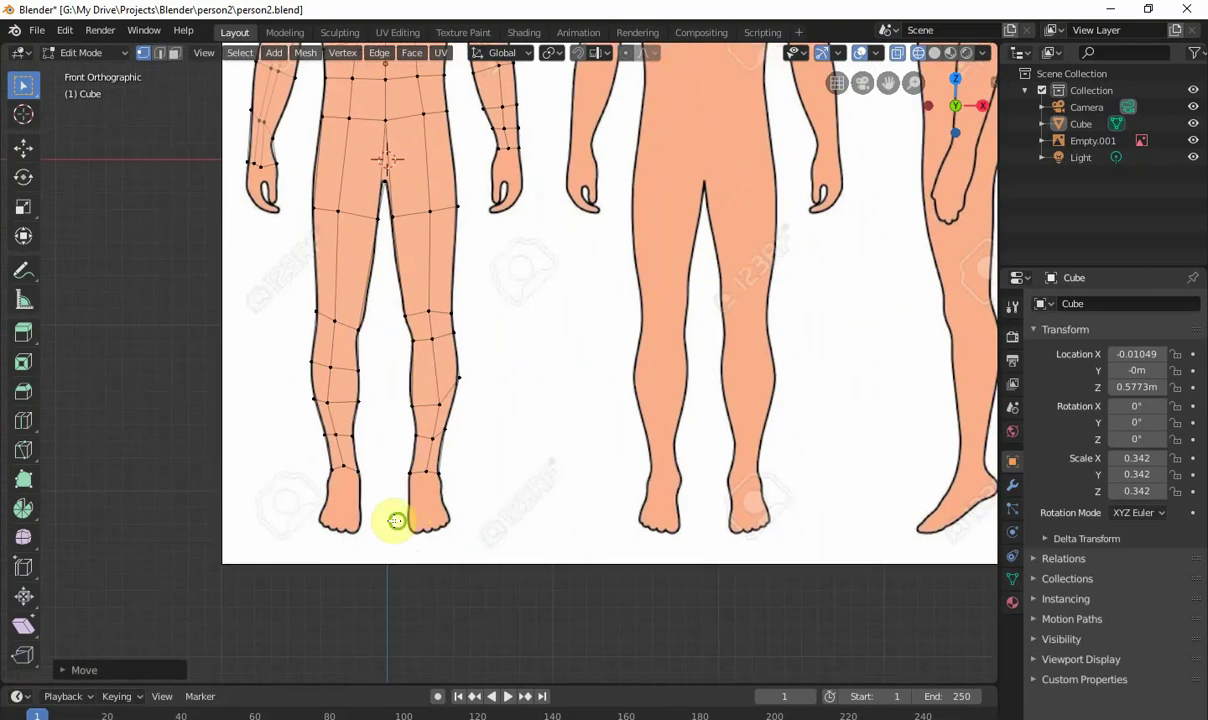
{"action": "middle_click_drag", "start_coordinate": [410, 256], "coordinate": [319, 680], "text": "shift"}
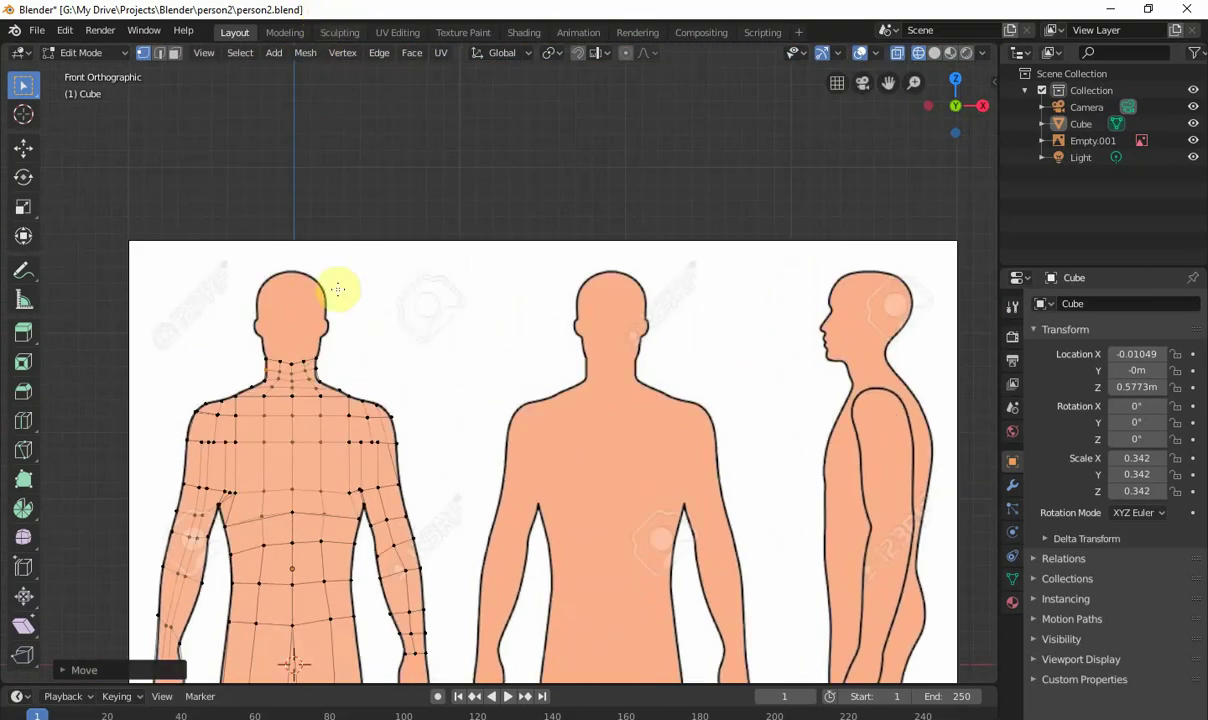
{"action": "middle_click_drag", "start_coordinate": [332, 283], "coordinate": [378, 180], "text": "shift"}
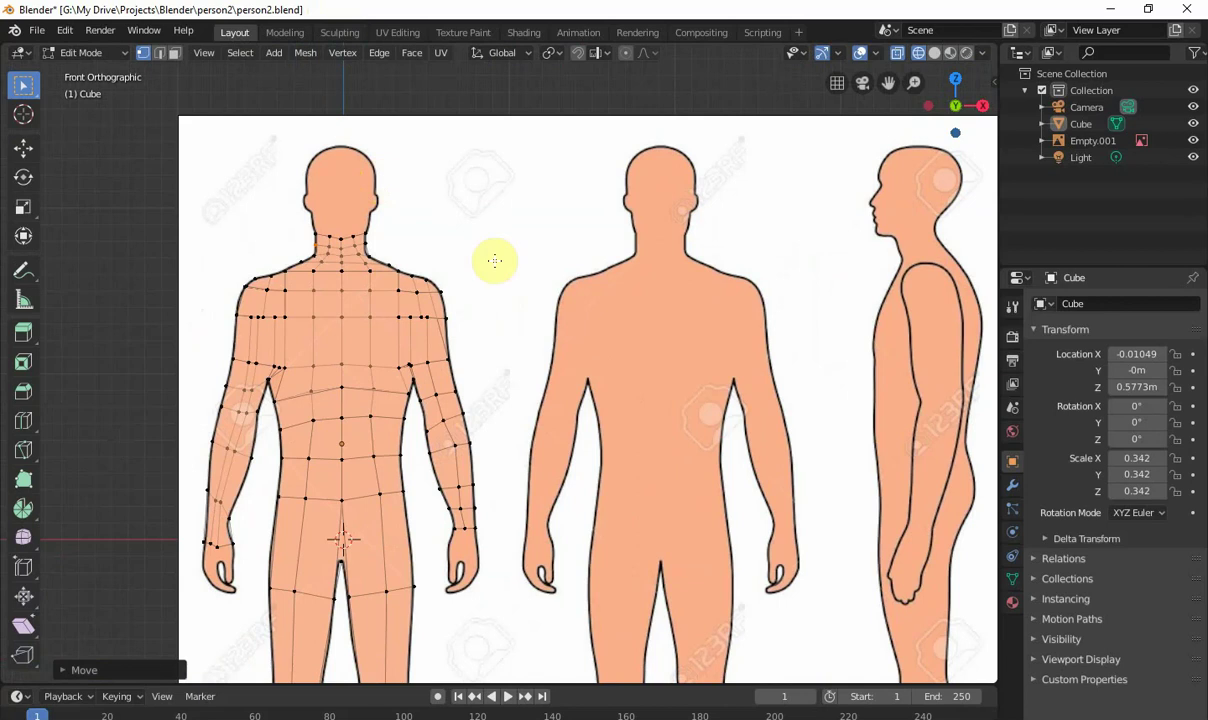
Step: Switch the viewport to solid shading and check how the body mesh covers the reference figure
{"action": "scroll", "coordinate": [406, 376], "scroll_direction": "up", "scroll_amount": 3}
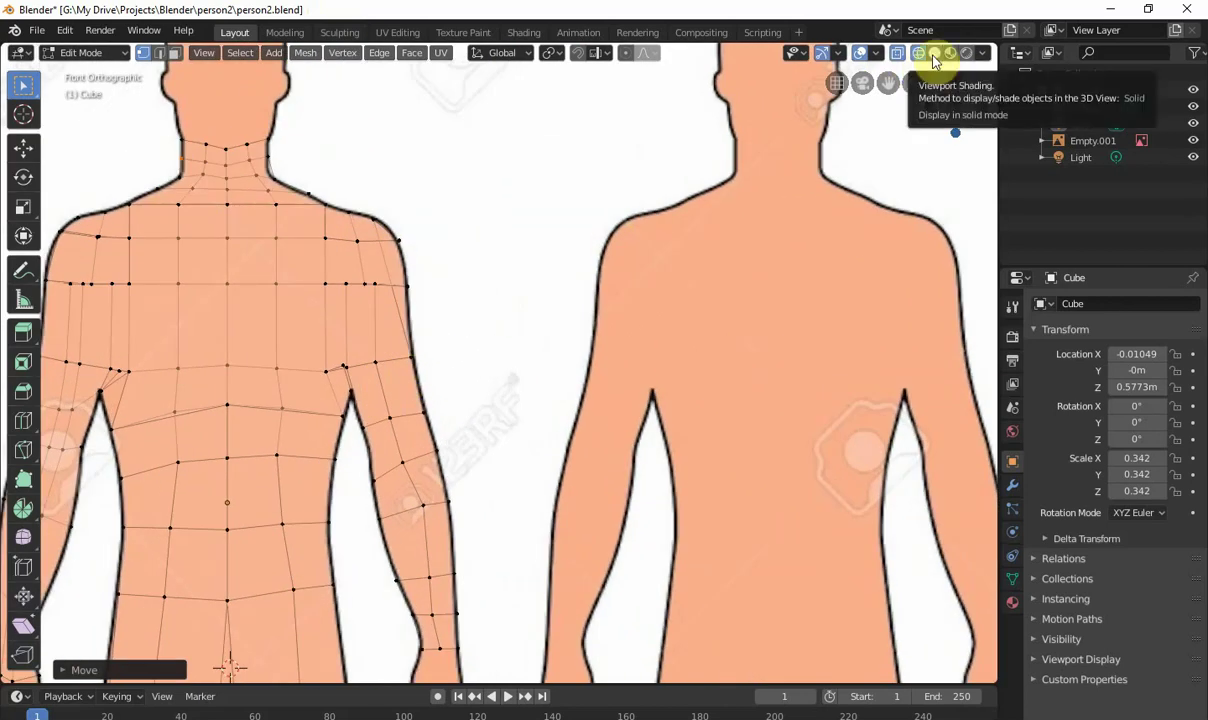
{"action": "left_click", "coordinate": [933, 56]}
{"action": "scroll", "coordinate": [479, 295], "scroll_direction": "down", "scroll_amount": 3}
{"action": "middle_click_drag", "start_coordinate": [361, 368], "coordinate": [451, 295], "text": "shift"}
{"action": "scroll", "coordinate": [600, 195], "scroll_direction": "up", "scroll_amount": 3}
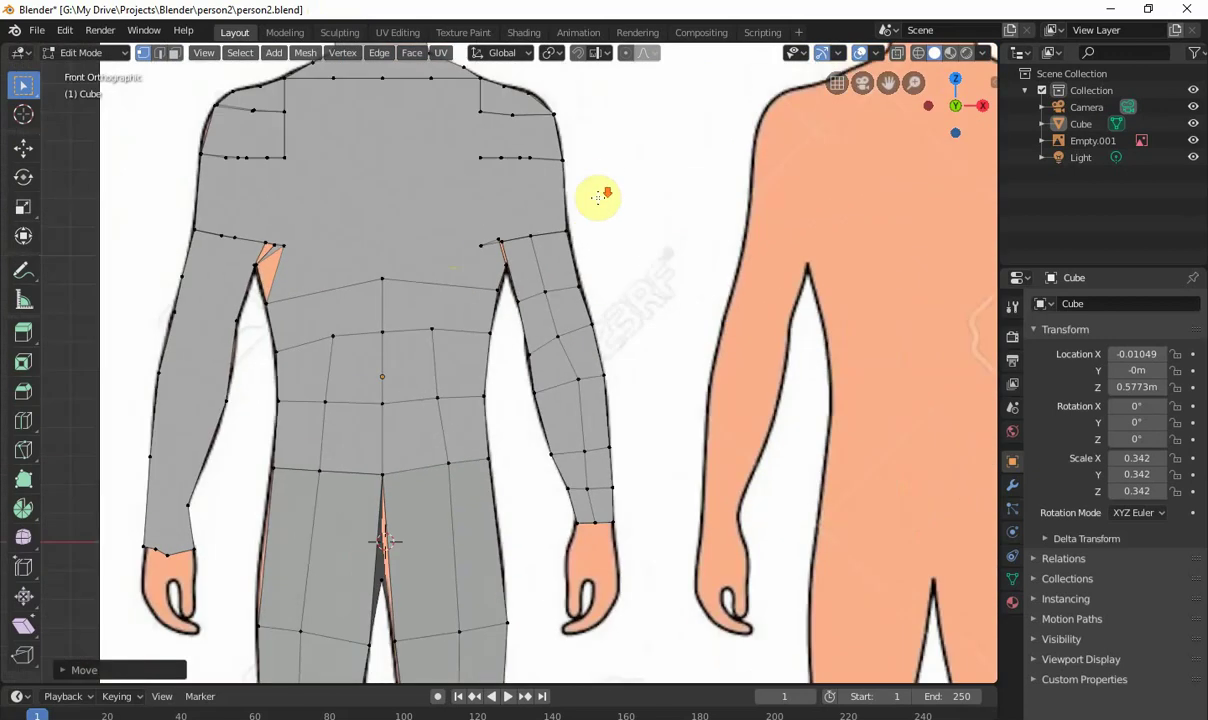
{"action": "scroll", "coordinate": [600, 195], "scroll_direction": "down", "scroll_amount": 6}
{"action": "middle_click_drag", "start_coordinate": [600, 195], "coordinate": [528, 236], "text": "shift"}
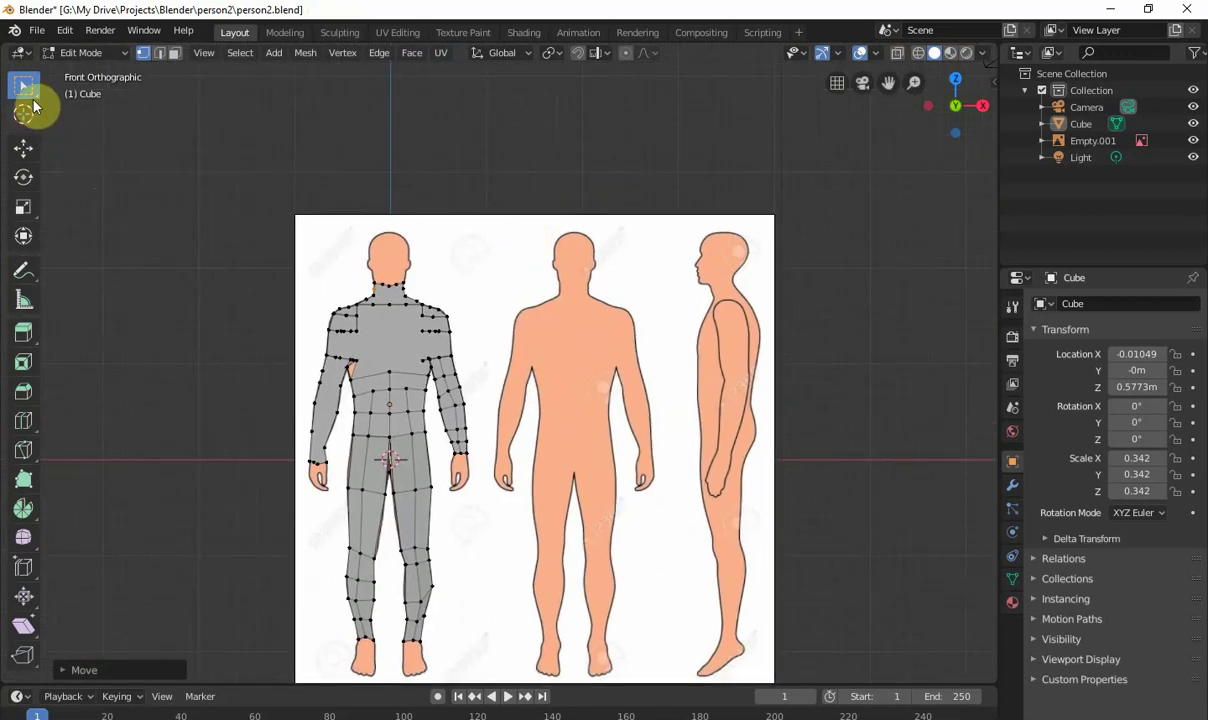
Step: Switch to face selection and delete one face at the centre of the abdomen on the front of the body mesh
{"action": "left_click", "coordinate": [496, 213]}
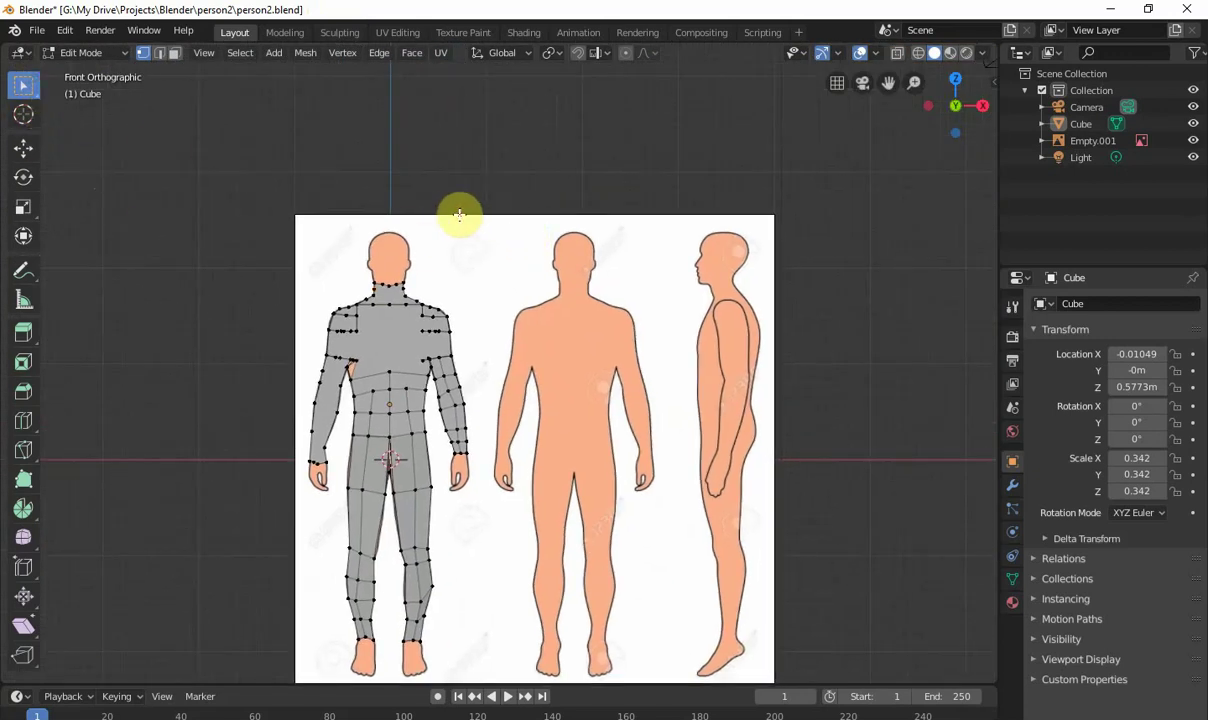
{"action": "scroll", "coordinate": [368, 370], "scroll_direction": "up", "scroll_amount": 3}
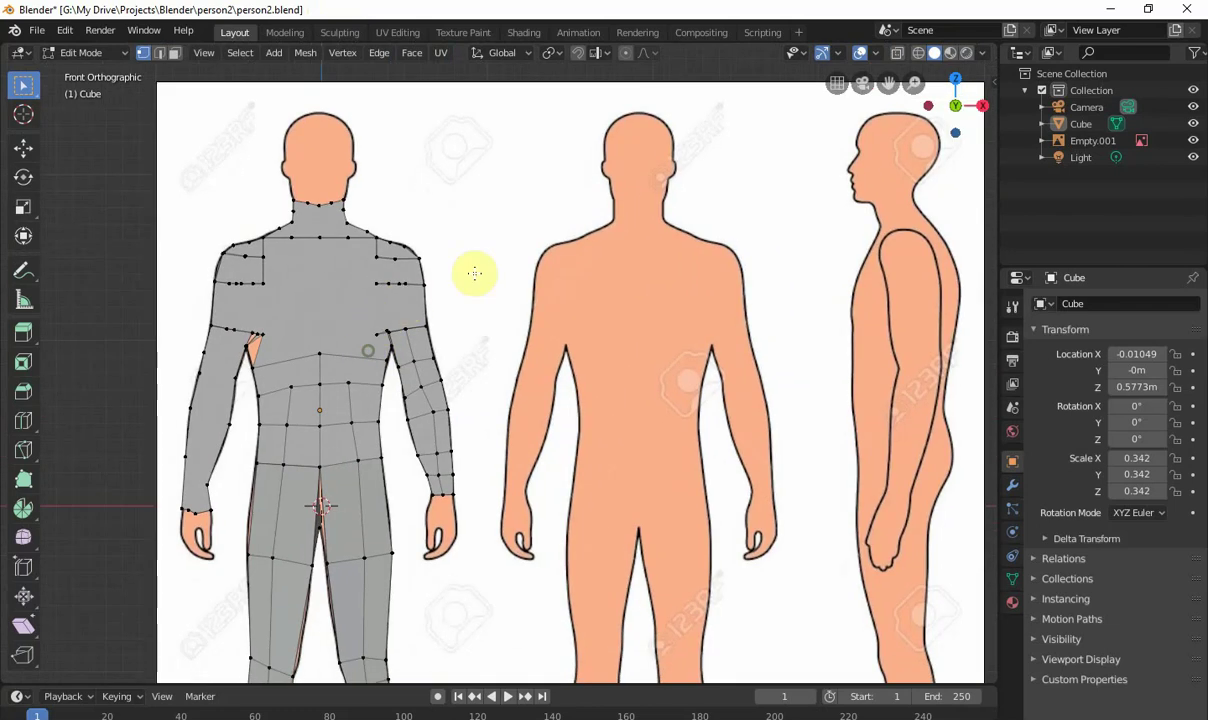
{"action": "middle_click_drag", "start_coordinate": [472, 272], "coordinate": [488, 359]}
{"action": "middle_click_drag", "start_coordinate": [582, 267], "coordinate": [569, 321]}
{"action": "left_click", "coordinate": [526, 271]}
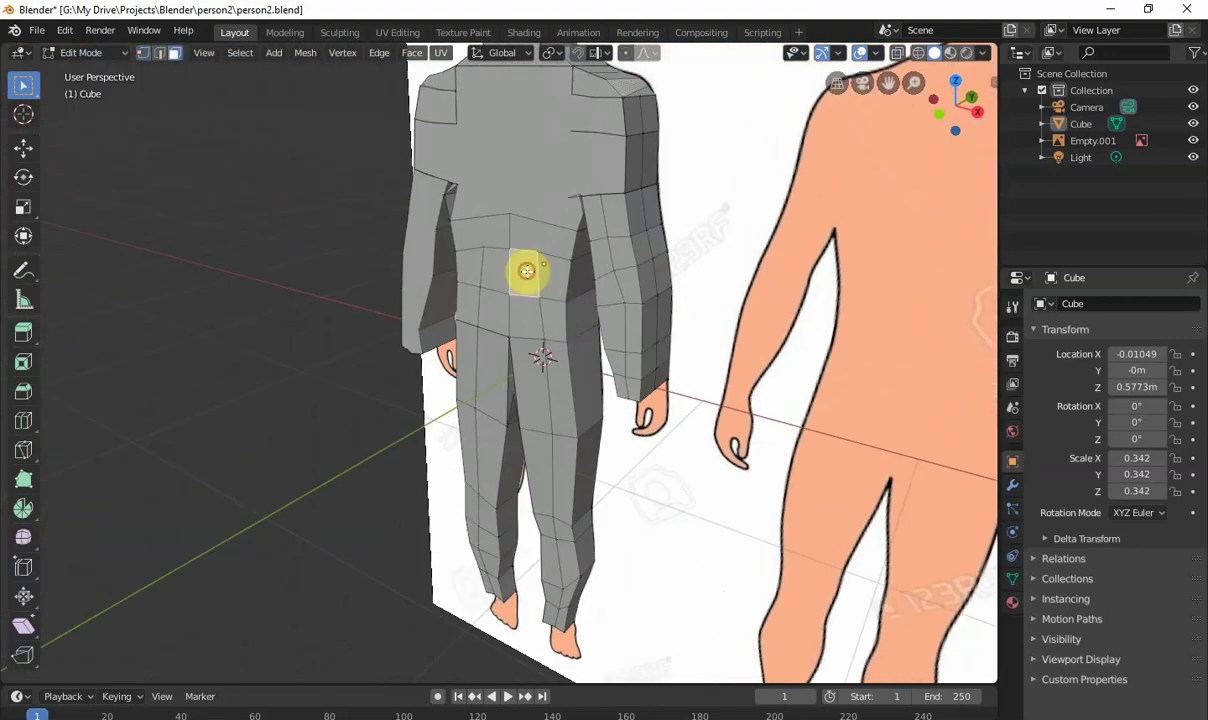
{"action": "key", "text": "x"}
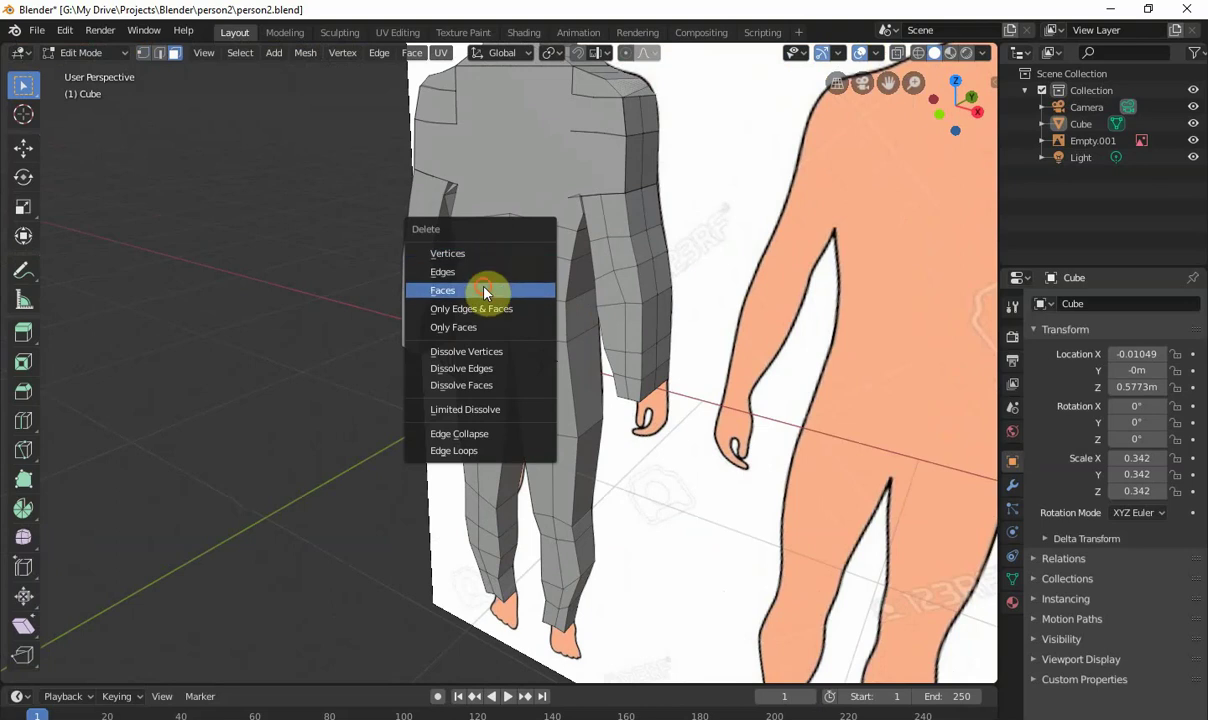
{"action": "left_click", "coordinate": [485, 290]}
Step: Delete the large face covering the front of the chest
{"action": "middle_click_drag", "start_coordinate": [360, 402], "coordinate": [525, 300]}
{"action": "left_click", "coordinate": [556, 153]}
{"action": "key", "text": "x"}
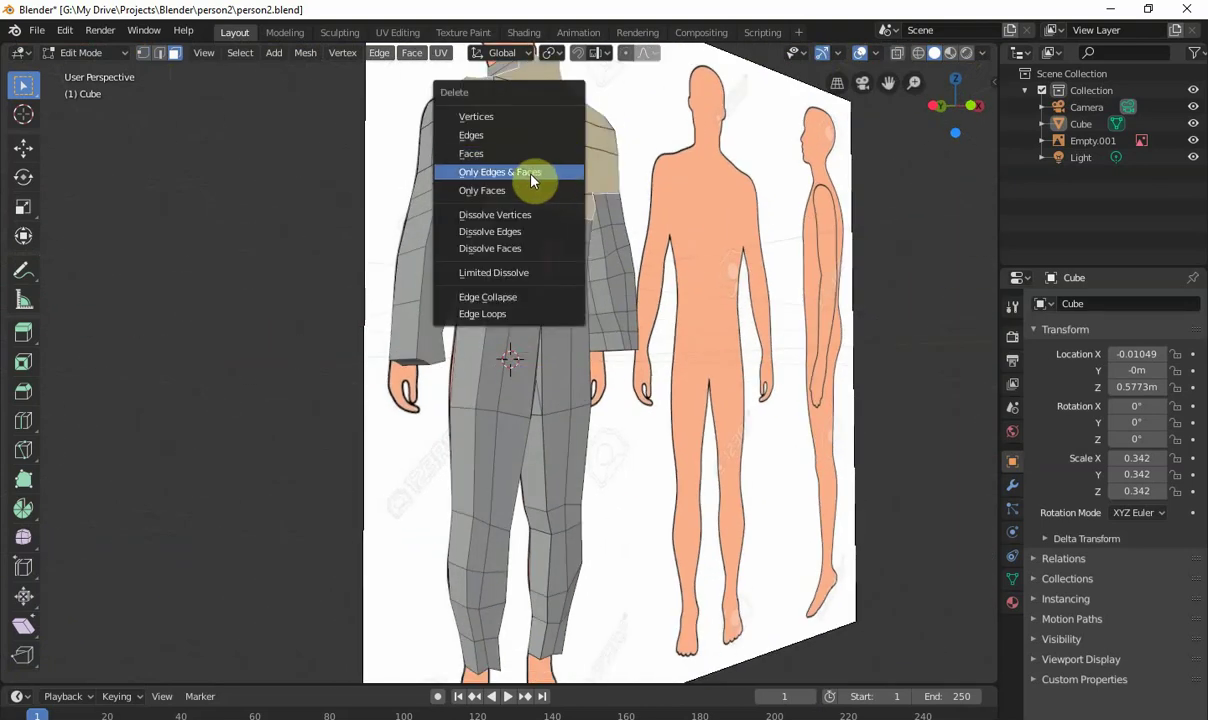
{"action": "left_click", "coordinate": [512, 155]}
Step: Delete several faces along the outer front side of the right-hand arm
{"action": "middle_click_drag", "start_coordinate": [520, 189], "coordinate": [351, 375]}
{"action": "key", "text": "x"}
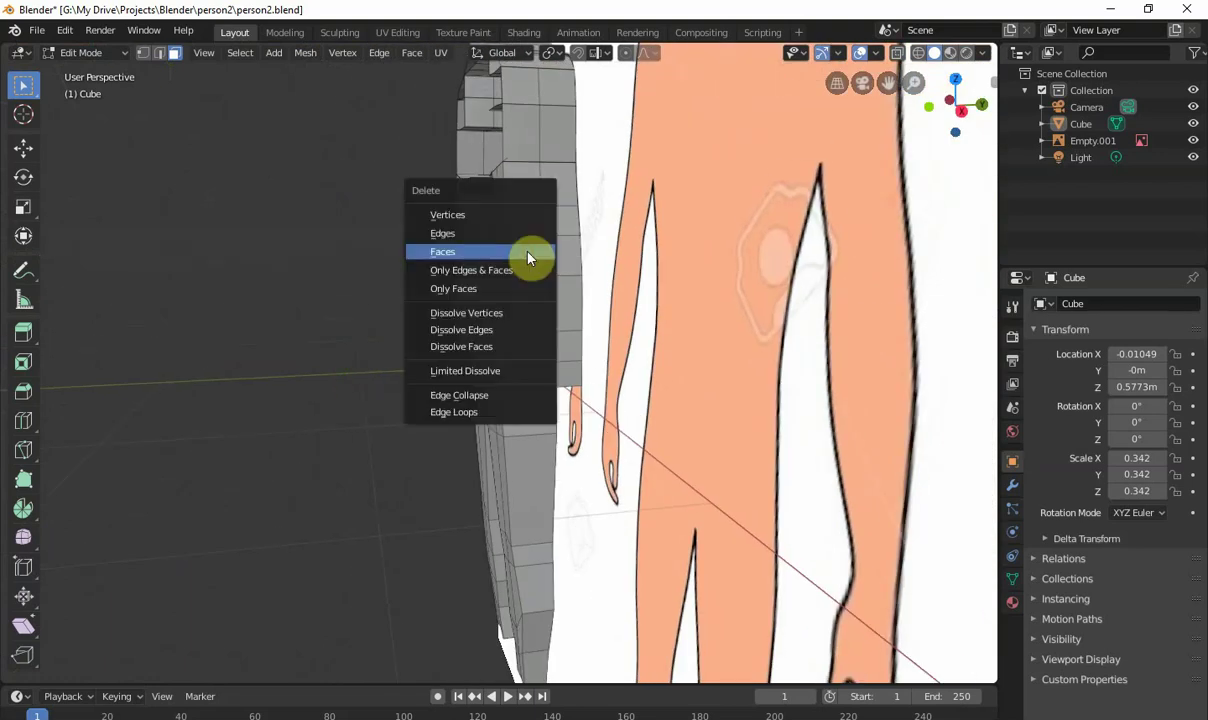
{"action": "left_click", "coordinate": [475, 235]}
{"action": "middle_click_drag", "start_coordinate": [423, 262], "coordinate": [465, 234]}
{"action": "key", "text": "x"}
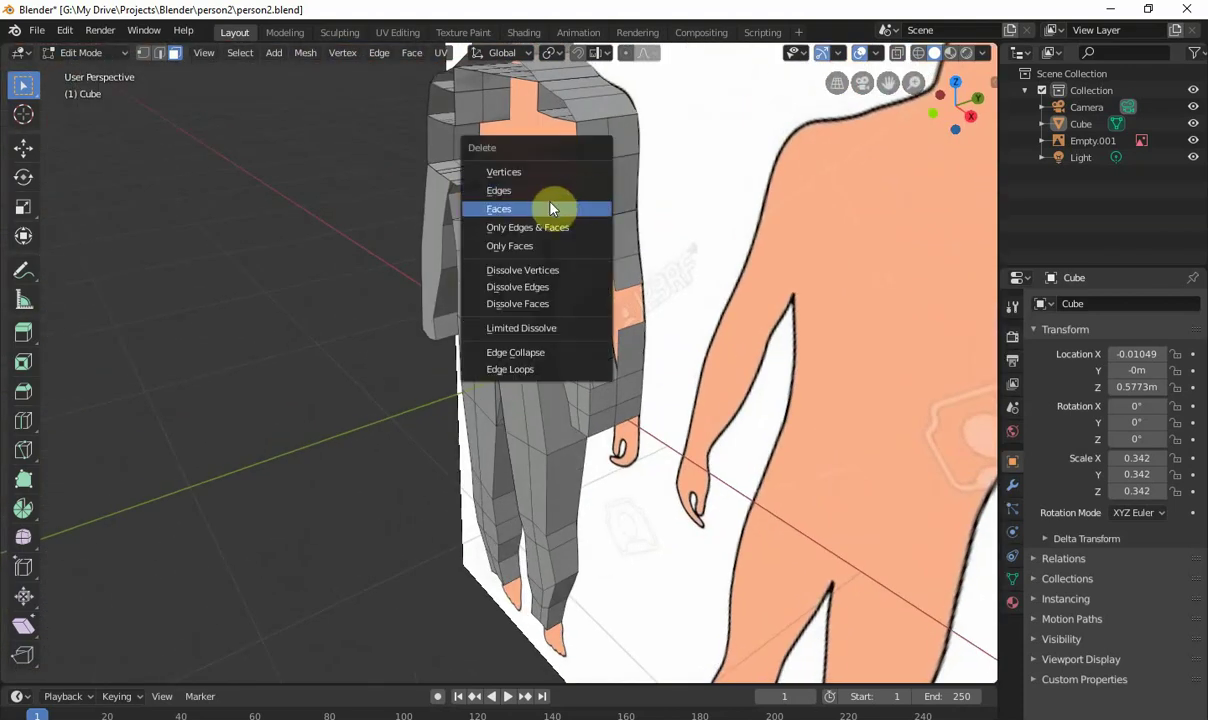
{"action": "key", "text": "Escape"}
{"action": "key", "text": "x"}
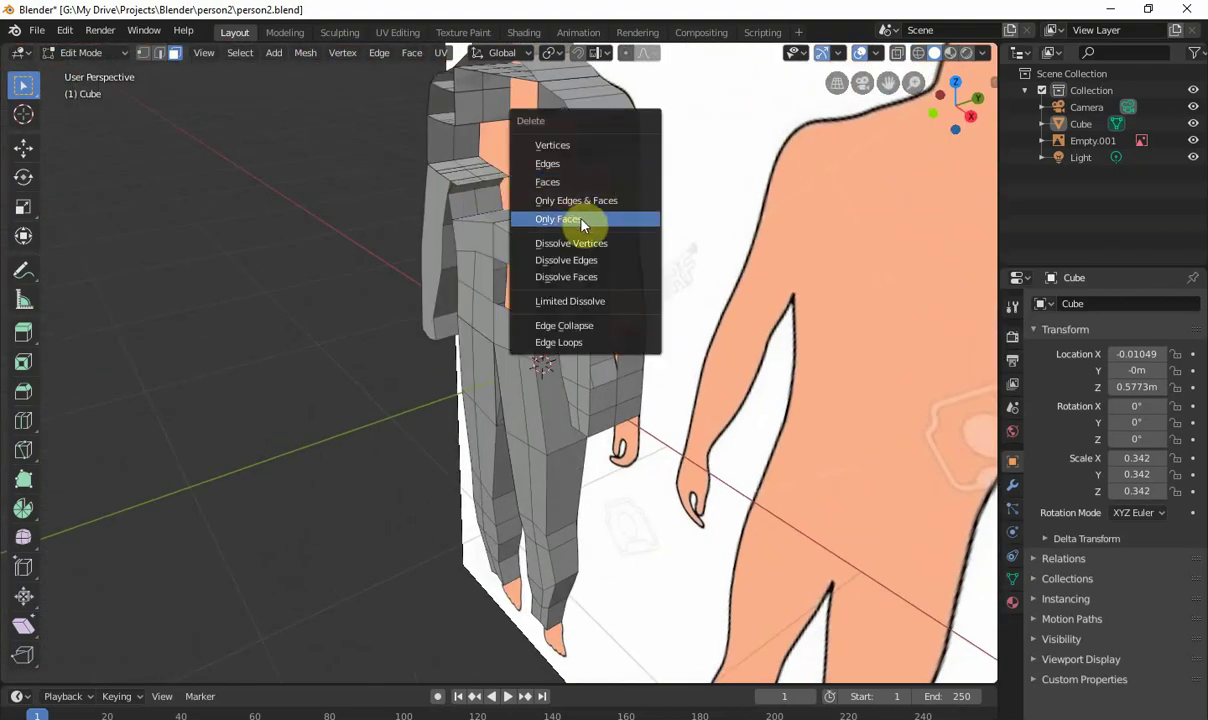
{"action": "left_click", "coordinate": [548, 182]}
Step: Return to Object Mode and delete the reference image behind the body mesh
{"action": "mouse_move", "coordinate": [625, 194]}
{"action": "middle_mouse_down"}
{"action": "mouse_move", "coordinate": [527, 198]}
{"action": "mouse_move", "coordinate": [512, 175]}
{"action": "mouse_move", "coordinate": [631, 181]}
{"action": "middle_mouse_up"}
{"action": "key", "text": "Tab"}
{"action": "key", "text": "KP_3"}
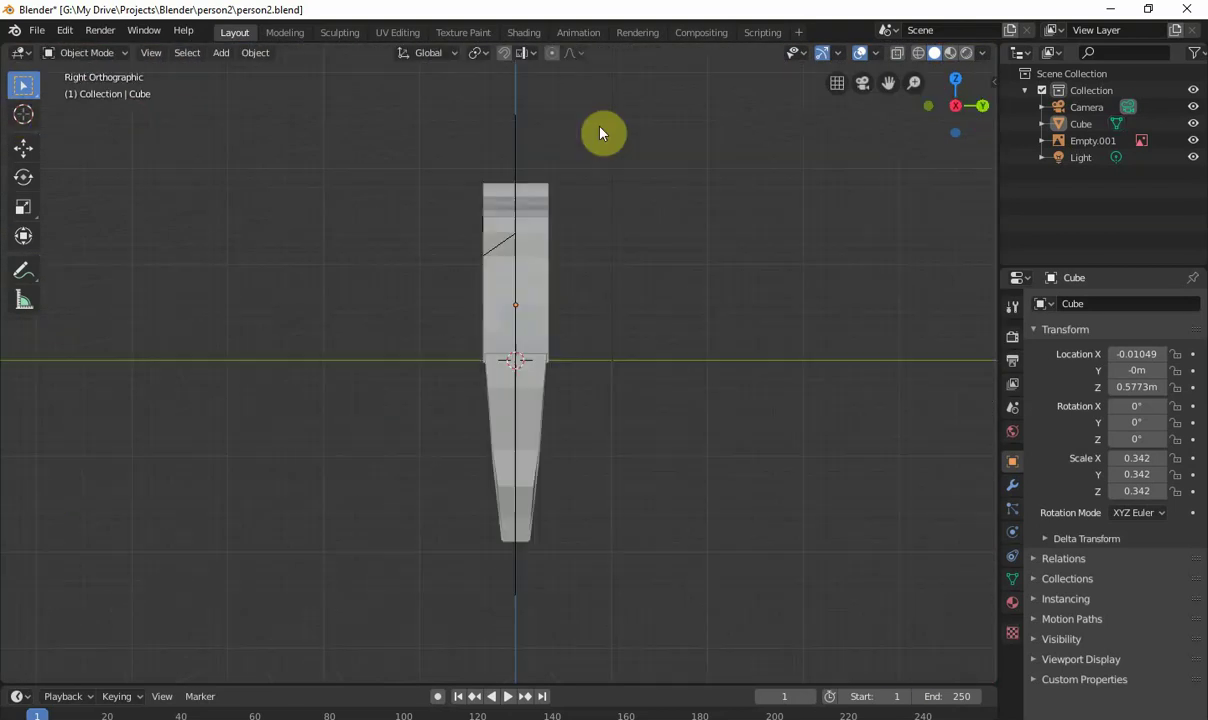
{"action": "middle_click_drag", "start_coordinate": [458, 261], "coordinate": [574, 270]}
{"action": "key", "text": "Tab"}
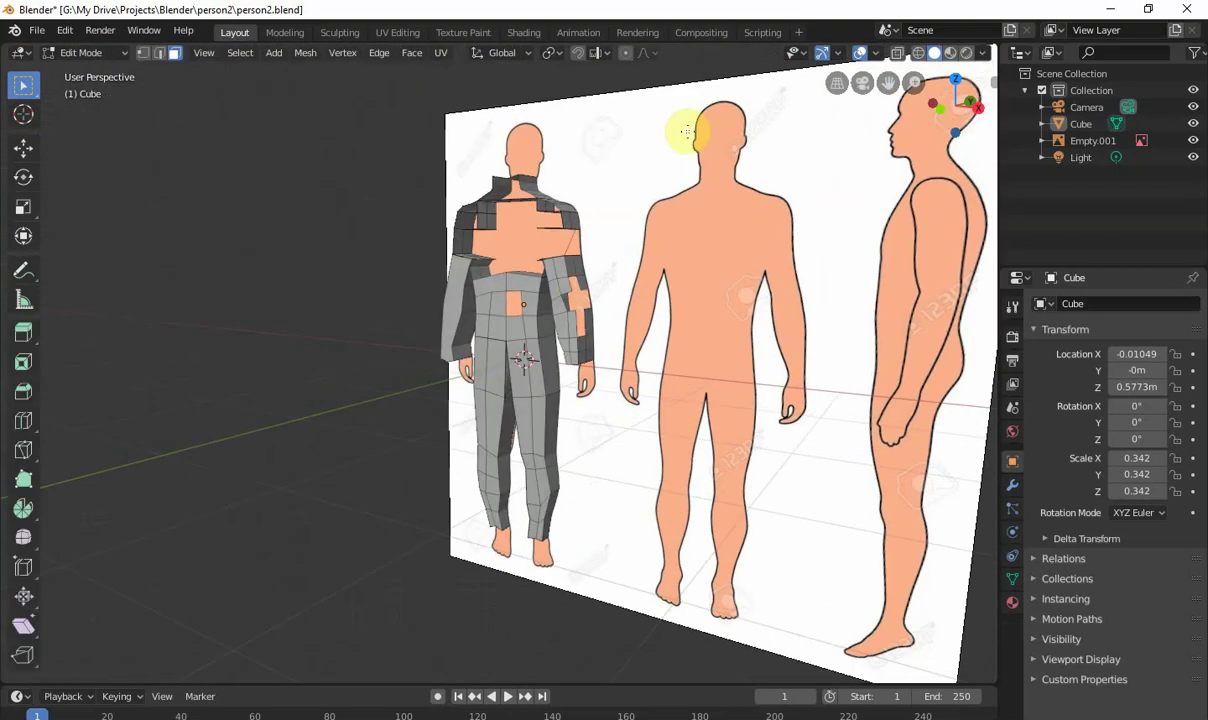
{"action": "key", "text": "Tab"}
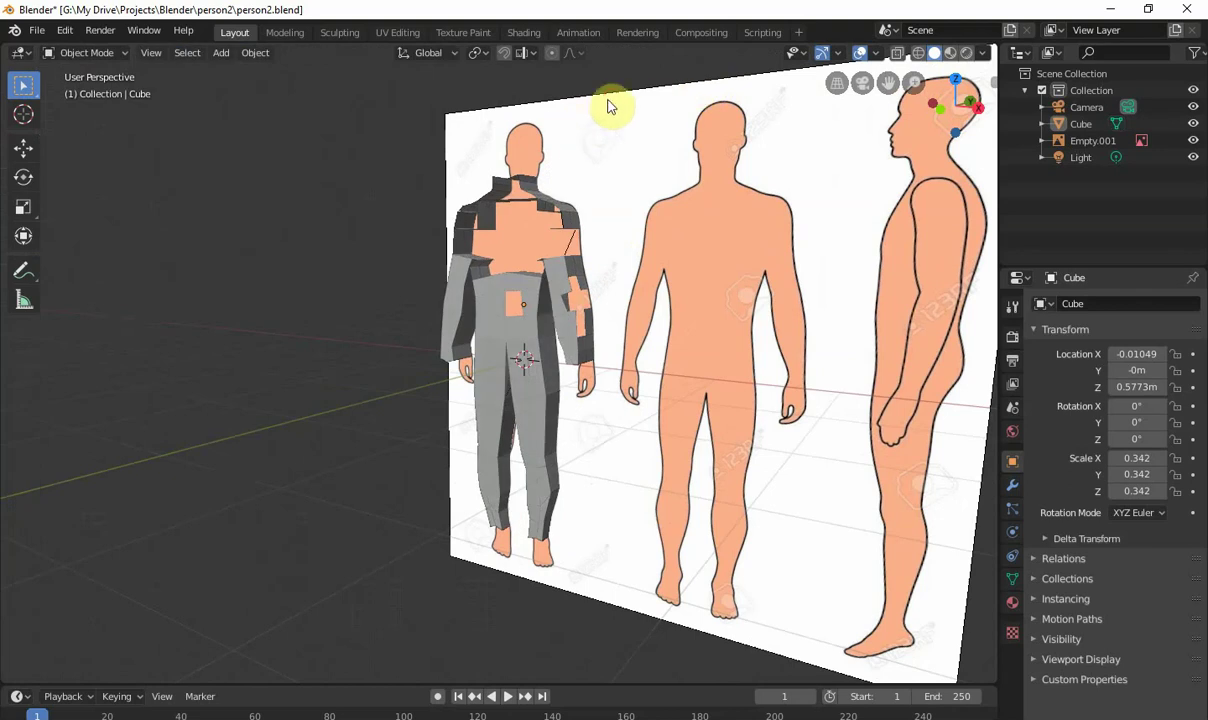
{"action": "left_click", "coordinate": [615, 98]}
{"action": "key", "text": "Delete"}
{"action": "scroll", "coordinate": [564, 234], "scroll_direction": "up", "scroll_amount": 3}
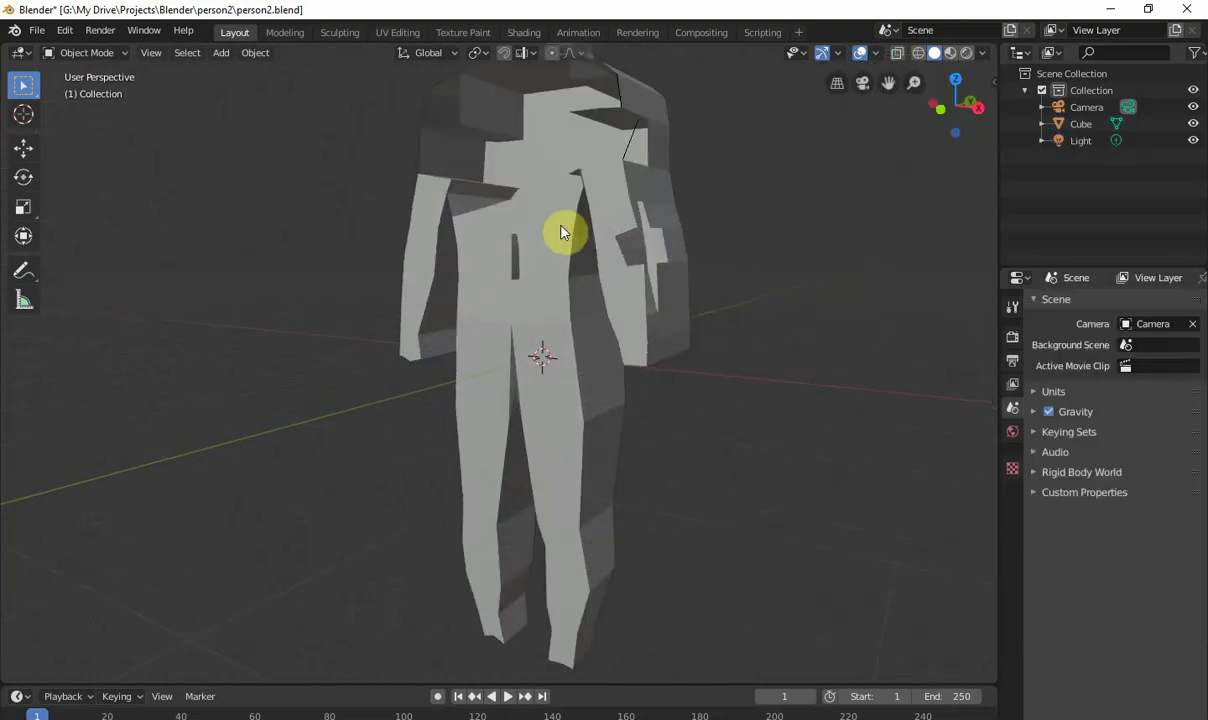
Step: Reopen the body mesh for editing and delete faces on the outer side of the right-hand upper arm
{"action": "middle_click_drag", "start_coordinate": [563, 232], "coordinate": [520, 259]}
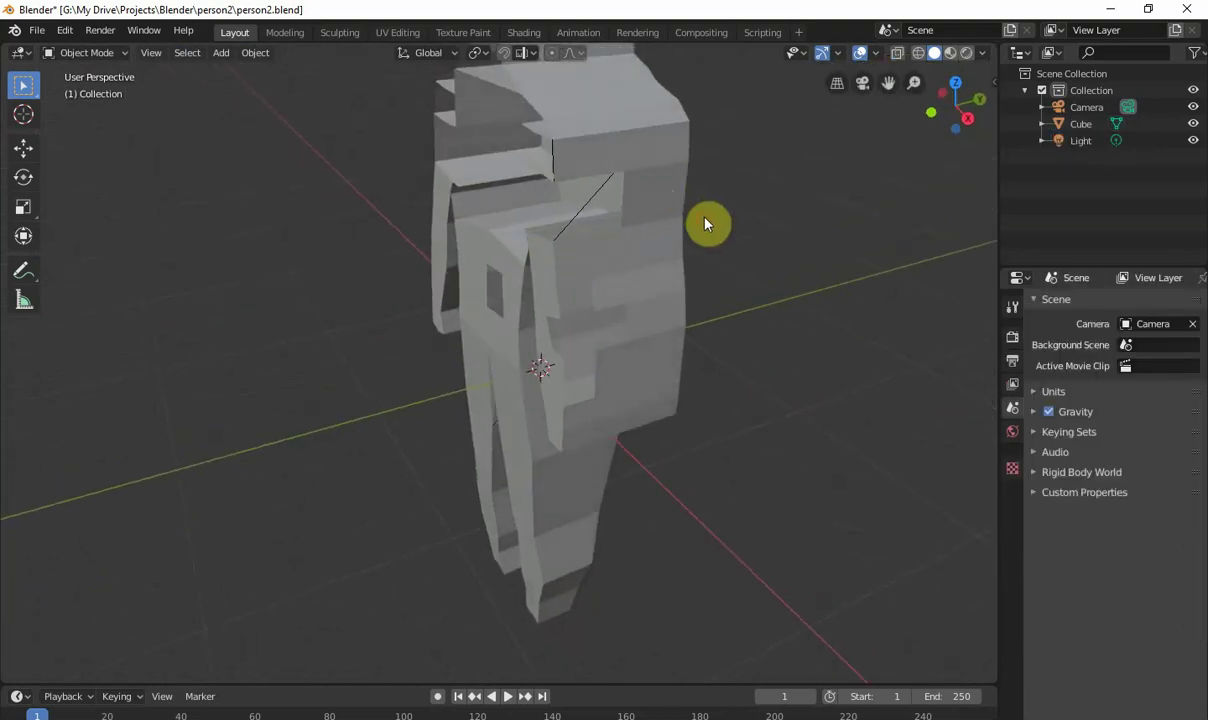
{"action": "left_click", "coordinate": [488, 140]}
{"action": "key", "text": "Tab"}
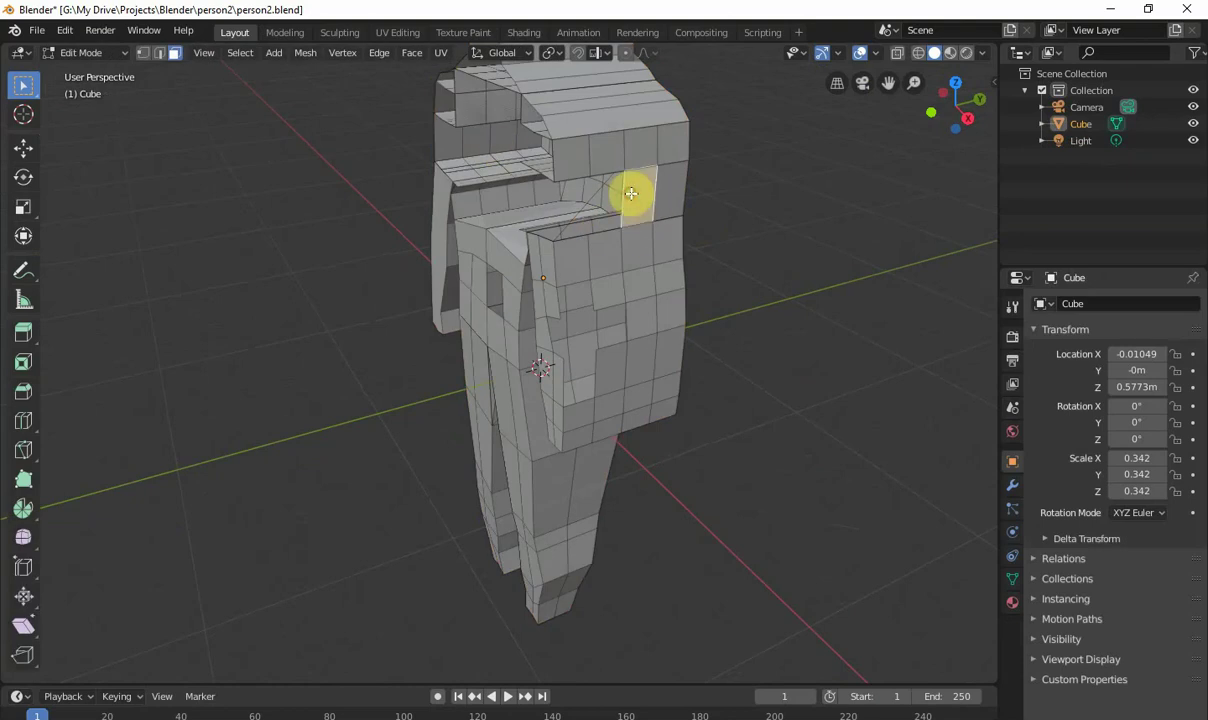
{"action": "key", "text": "x"}
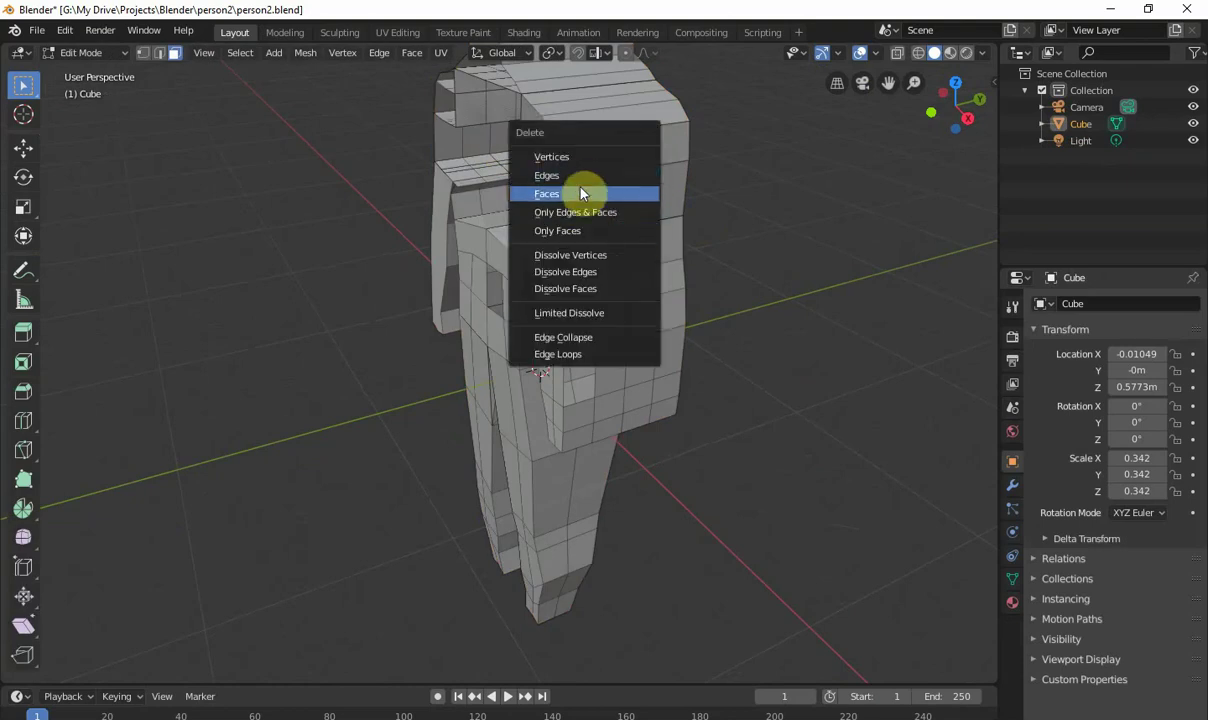
{"action": "left_click", "coordinate": [580, 194]}
{"action": "key", "text": "x"}
{"action": "left_click", "coordinate": [625, 203]}
Step: Examine the openings in the chest, abdomen and right-hand arm from several angles
{"action": "middle_click_drag", "start_coordinate": [625, 203], "coordinate": [660, 173]}
{"action": "middle_click_drag", "start_coordinate": [561, 152], "coordinate": [624, 100]}
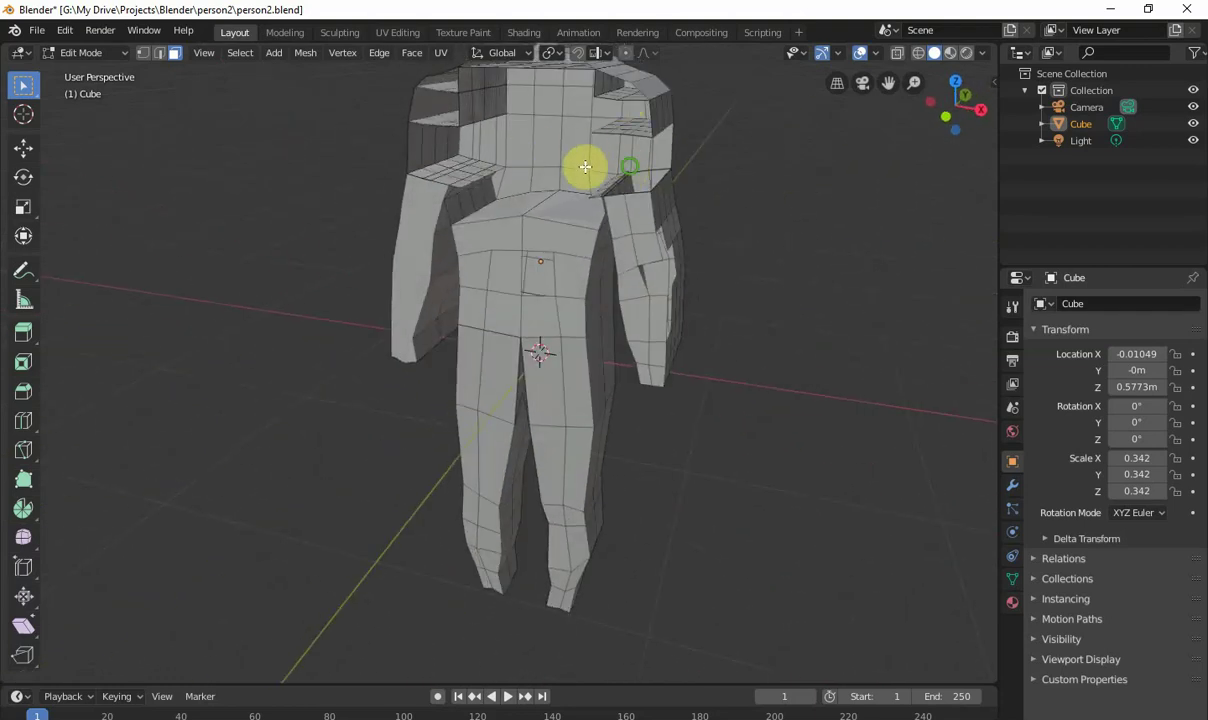
{"action": "middle_click_drag", "start_coordinate": [582, 167], "coordinate": [534, 167]}
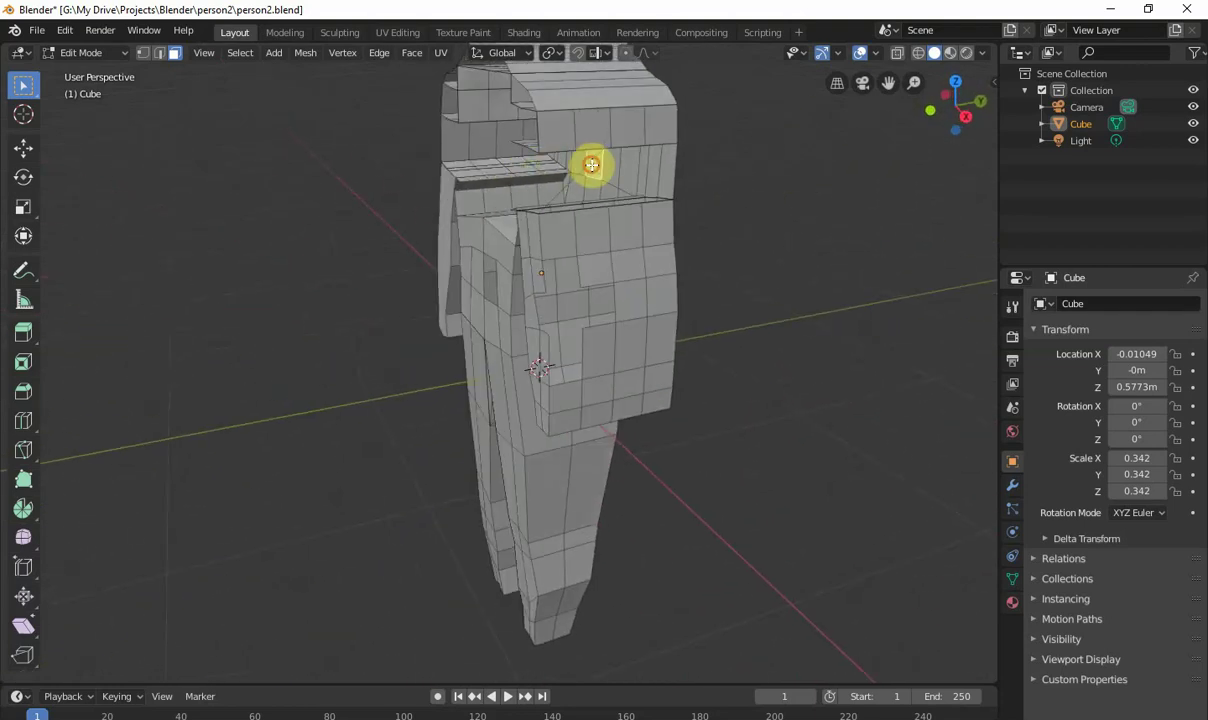
{"action": "scroll", "coordinate": [680, 189], "scroll_direction": "up", "scroll_amount": 6}
{"action": "middle_click_drag", "start_coordinate": [553, 364], "coordinate": [607, 313]}
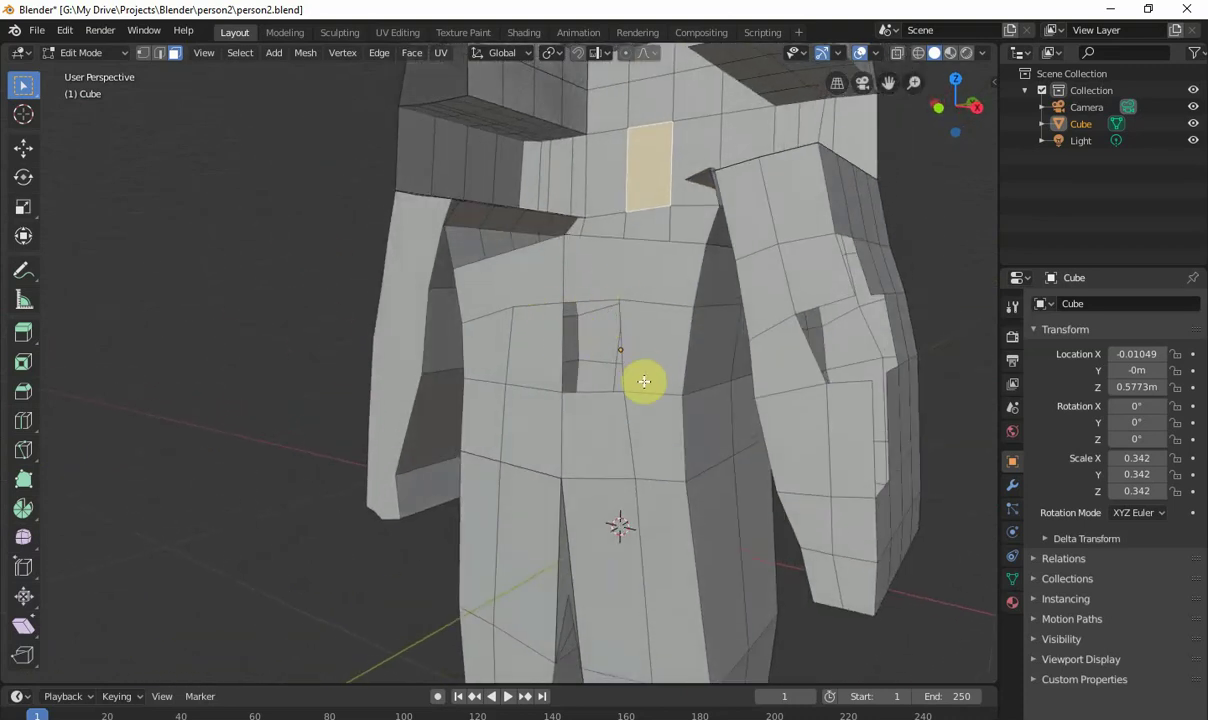
{"action": "middle_click_drag", "start_coordinate": [644, 381], "coordinate": [664, 268]}
{"action": "scroll", "coordinate": [628, 340], "scroll_direction": "down", "scroll_amount": 3}
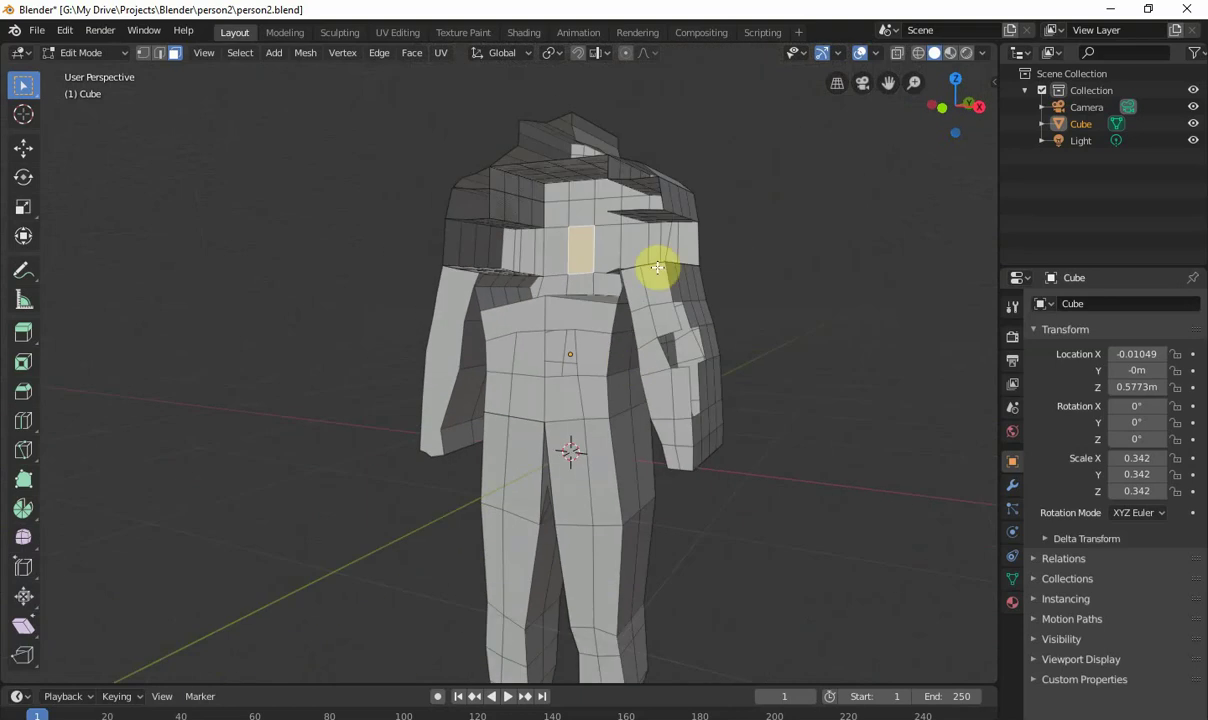
Step: Switch the body mesh's selection mode to edges
{"action": "key", "text": "Tab"}
{"action": "key", "text": "Tab"}
{"action": "key", "text": "1"}
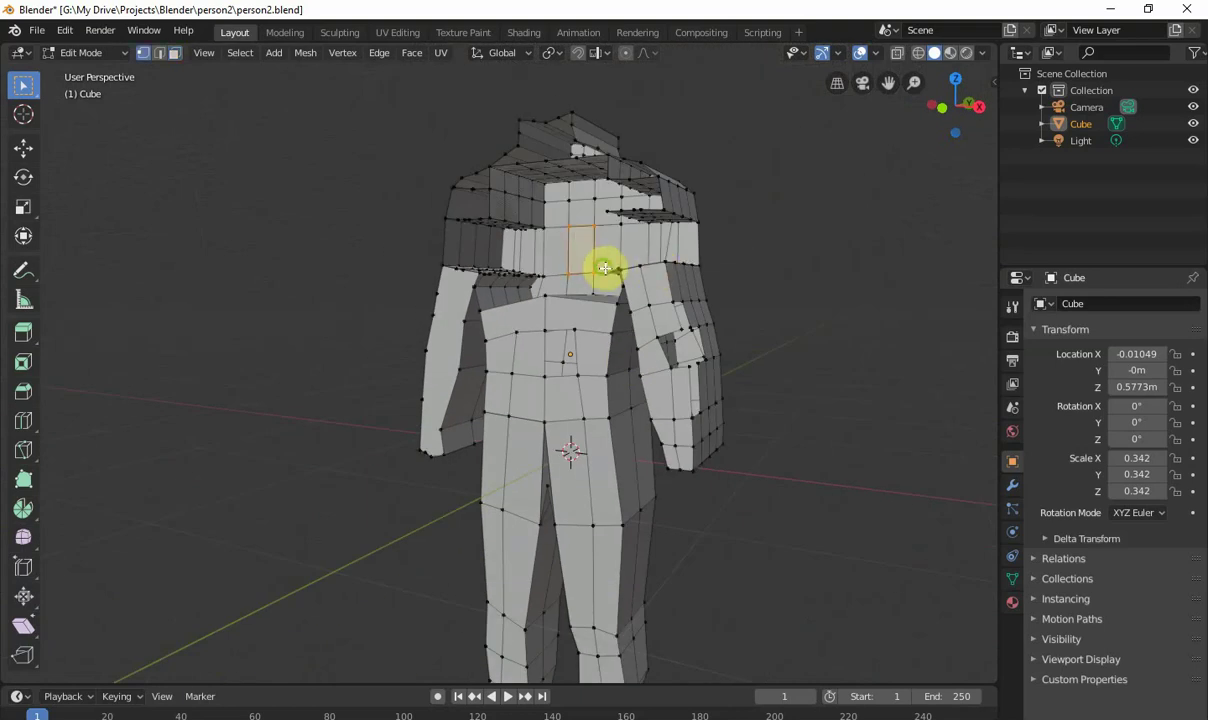
{"action": "key", "text": "3"}
{"action": "middle_click_drag", "start_coordinate": [604, 268], "coordinate": [639, 275]}
{"action": "scroll", "coordinate": [639, 275], "scroll_direction": "up", "scroll_amount": 2}
{"action": "scroll", "coordinate": [666, 256], "scroll_direction": "up", "scroll_amount": 2}
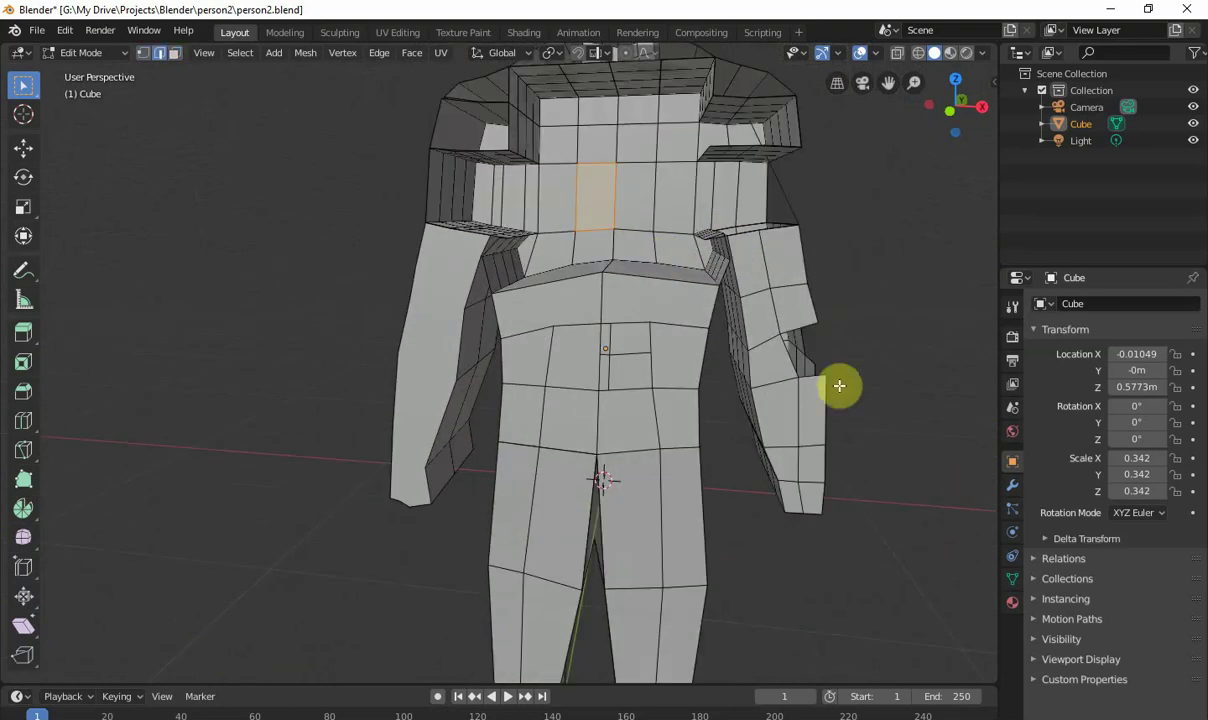
{"action": "key", "text": "1"}
{"action": "key", "text": "2"}
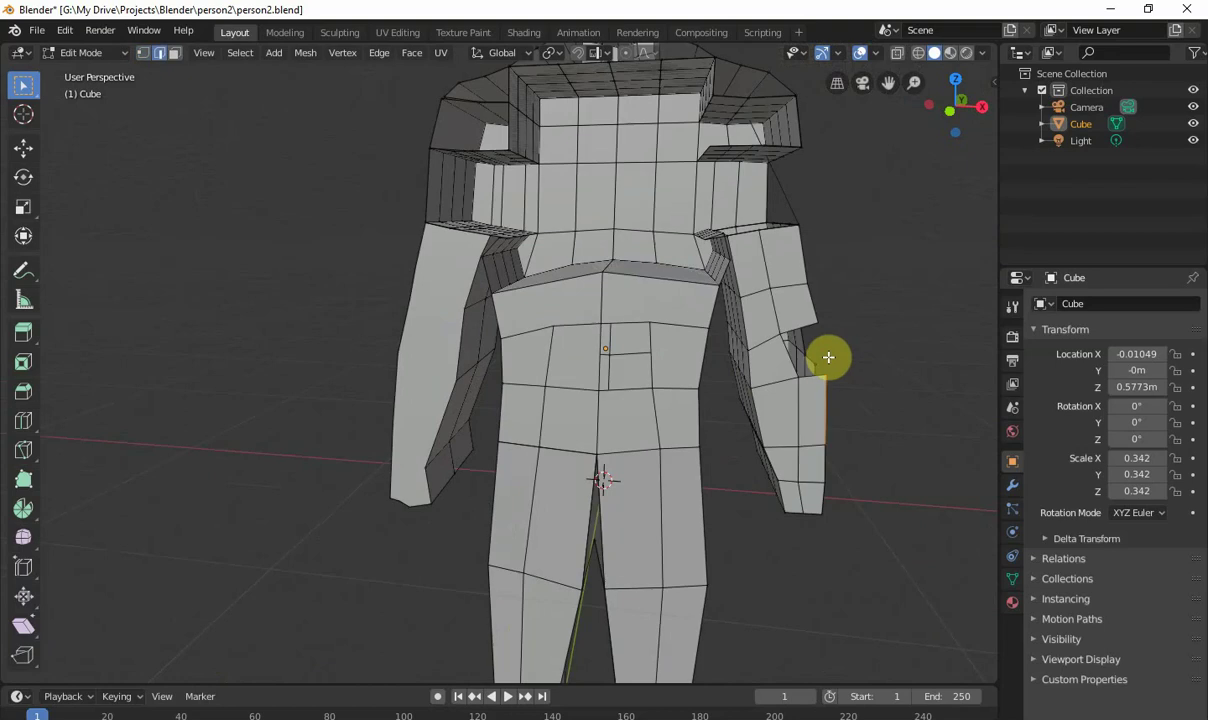
Step: Examine the edges bordering the opening in the abdomen up close
{"action": "middle_click_drag", "start_coordinate": [828, 353], "coordinate": [729, 384]}
{"action": "scroll", "coordinate": [510, 443], "scroll_direction": "up", "scroll_amount": 4}
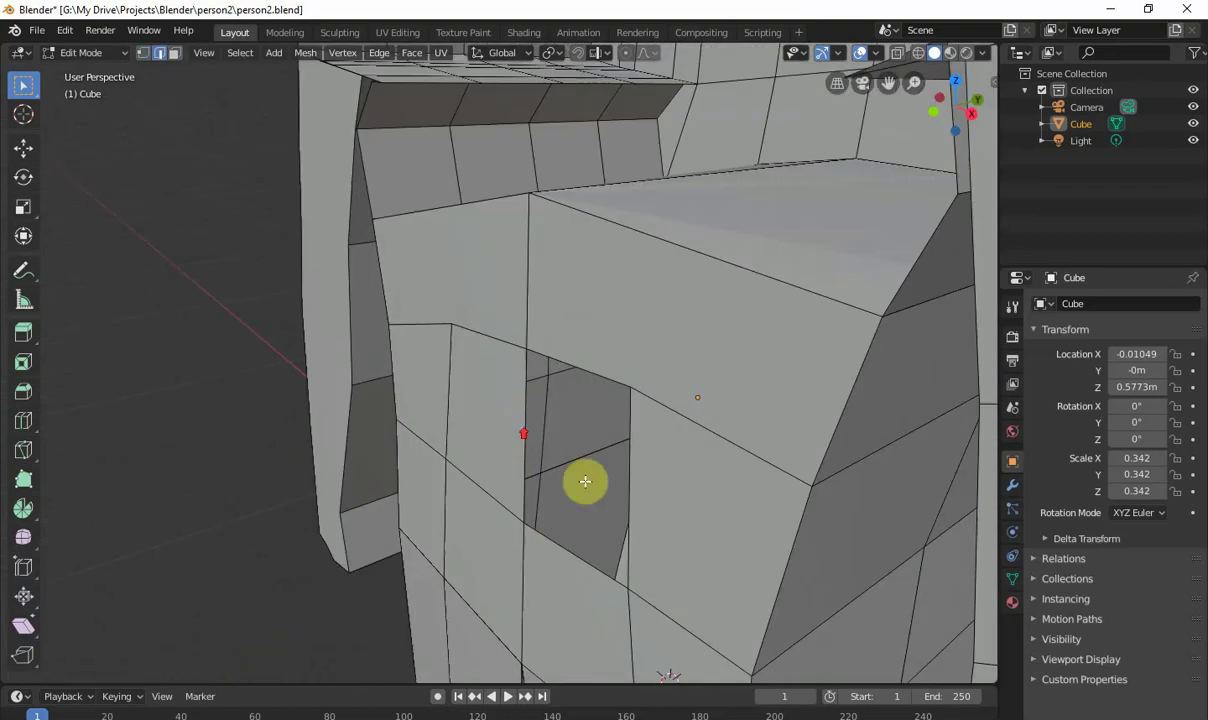
{"action": "scroll", "coordinate": [491, 394], "scroll_direction": "down", "scroll_amount": 3}
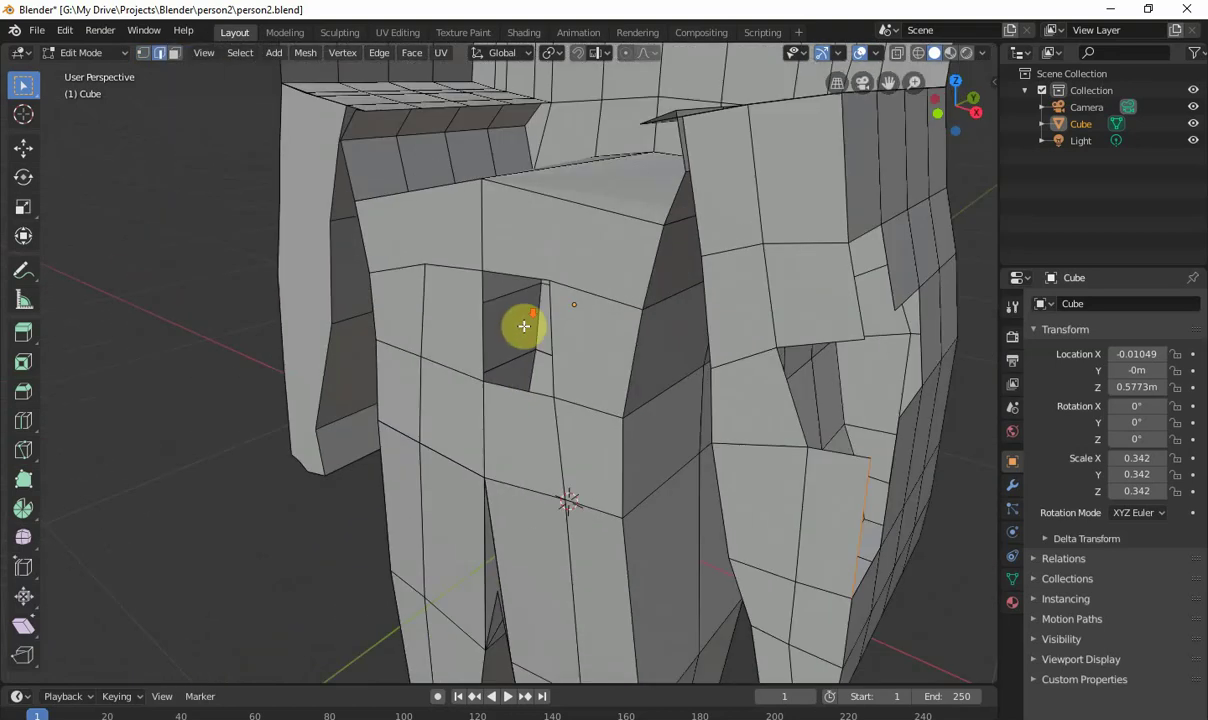
{"action": "scroll", "coordinate": [524, 326], "scroll_direction": "down", "scroll_amount": 3}
{"action": "middle_click_drag", "start_coordinate": [524, 326], "coordinate": [558, 329]}
{"action": "scroll", "coordinate": [549, 308], "scroll_direction": "up", "scroll_amount": 3}
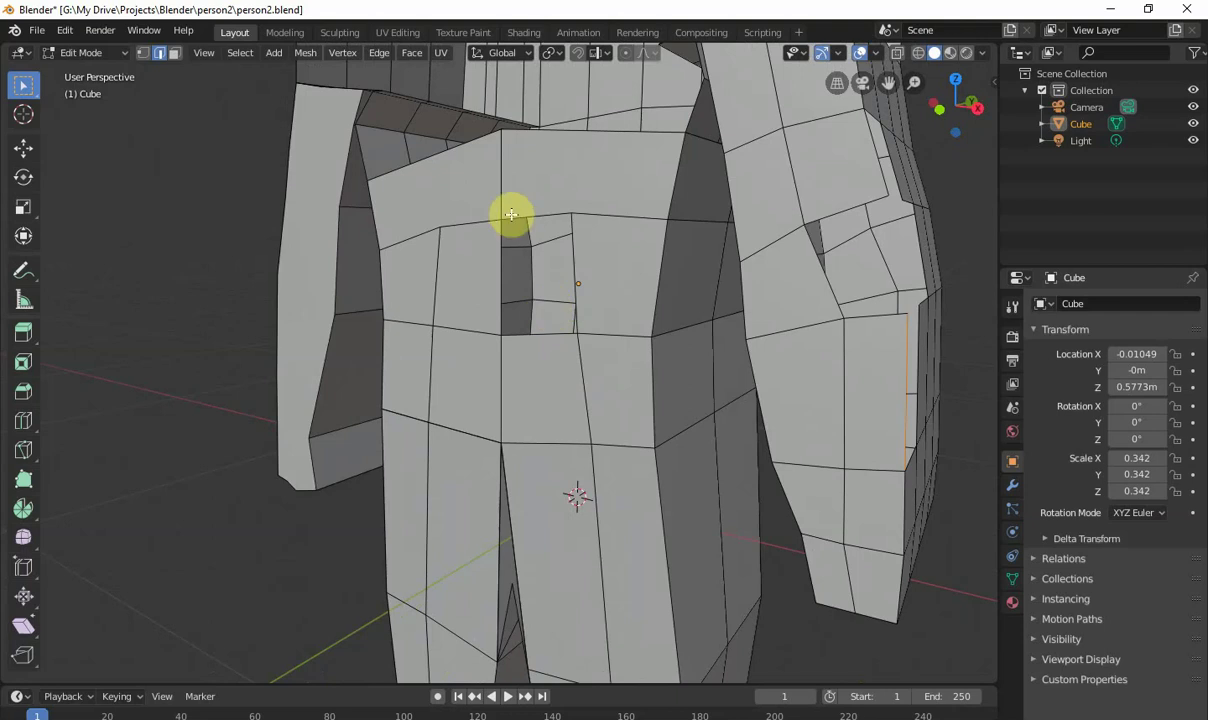
{"action": "scroll", "coordinate": [524, 265], "scroll_direction": "down", "scroll_amount": 2}
{"action": "middle_click_drag", "start_coordinate": [524, 265], "coordinate": [480, 215]}
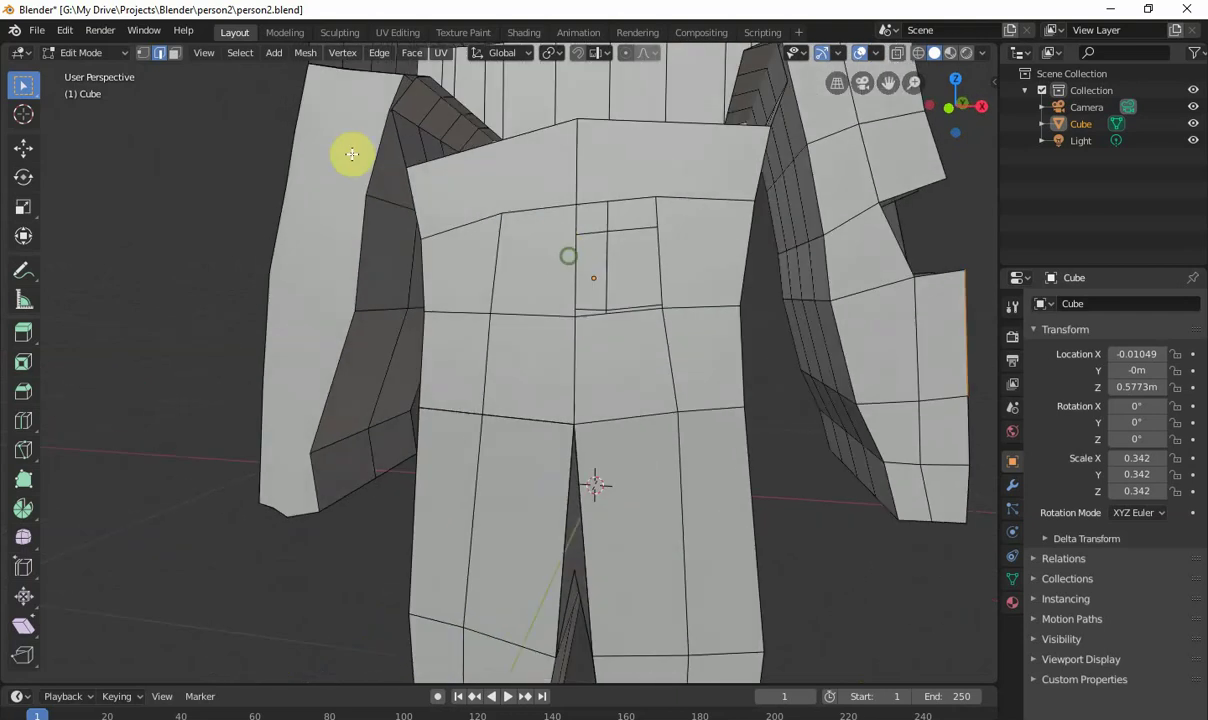
Step: Select the four edges around the opening in the abdomen and fill it with a face, then clear the selection
{"action": "left_click", "coordinate": [159, 53]}
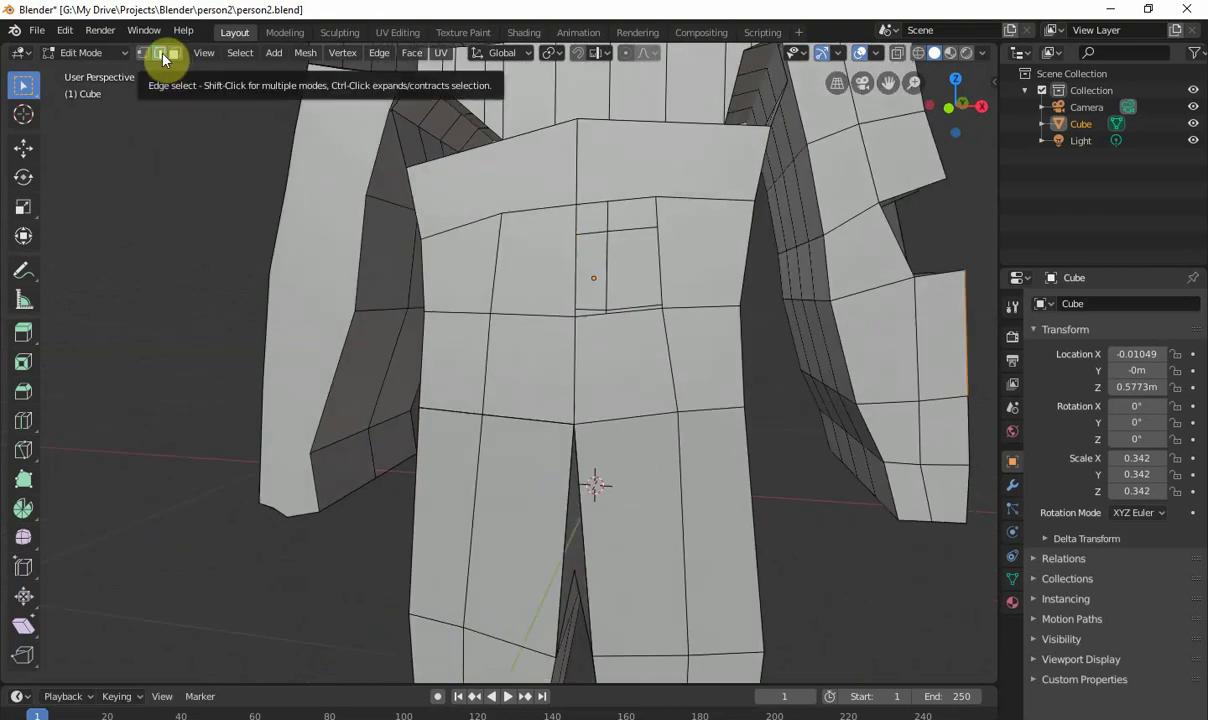
{"action": "middle_click_drag", "start_coordinate": [592, 282], "coordinate": [520, 202]}
{"action": "scroll", "coordinate": [515, 220], "scroll_direction": "up", "scroll_amount": 3}
{"action": "middle_click_drag", "start_coordinate": [443, 223], "coordinate": [488, 380], "text": "shift"}
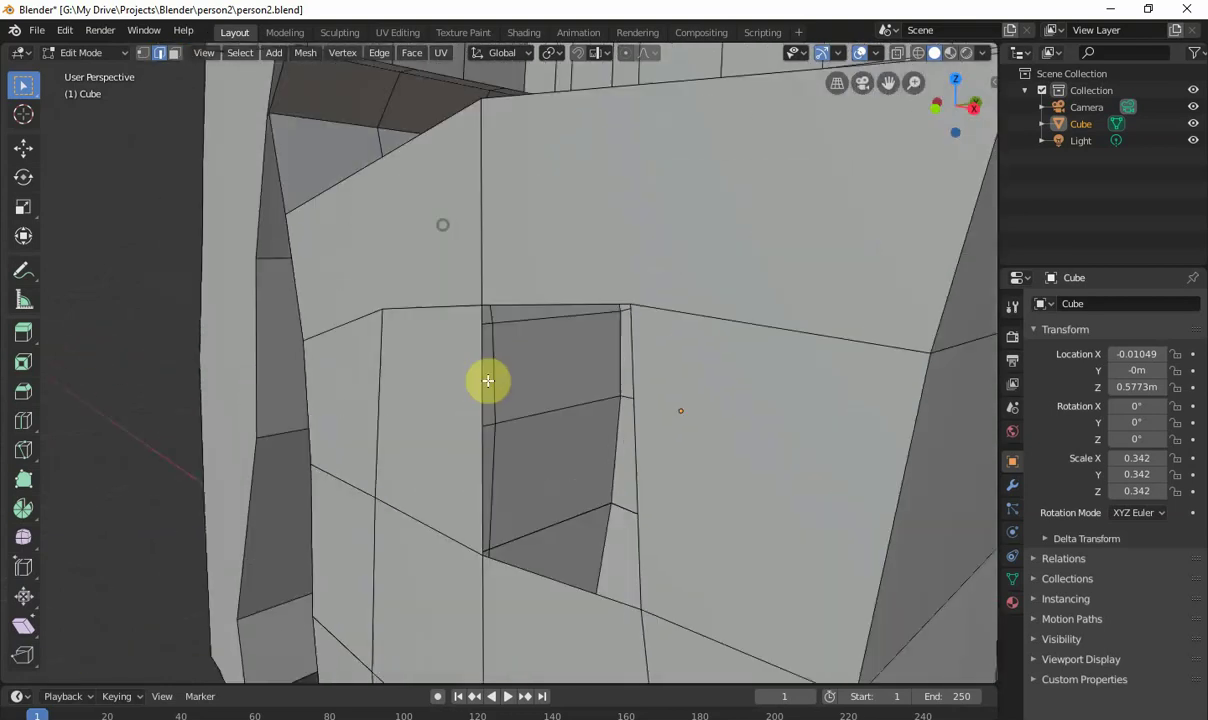
{"action": "scroll", "coordinate": [599, 350], "scroll_direction": "down", "scroll_amount": 1}
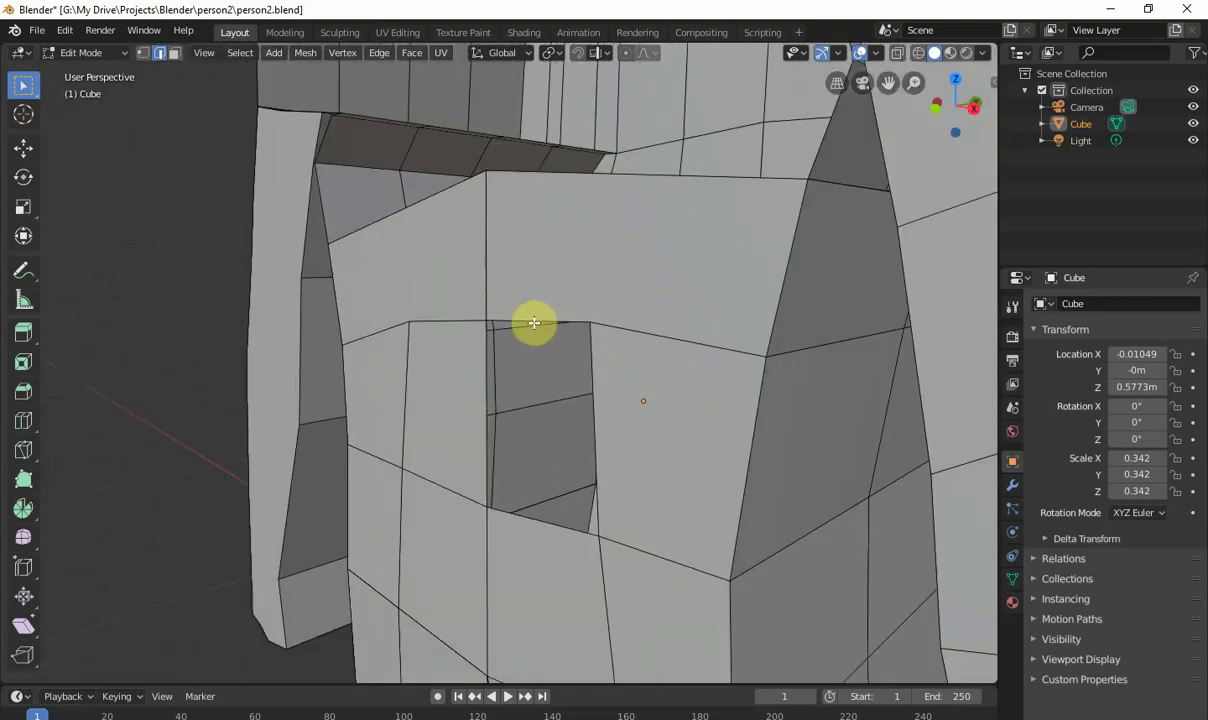
{"action": "left_click", "coordinate": [531, 322]}
{"action": "left_click", "coordinate": [487, 368], "text": "shift"}
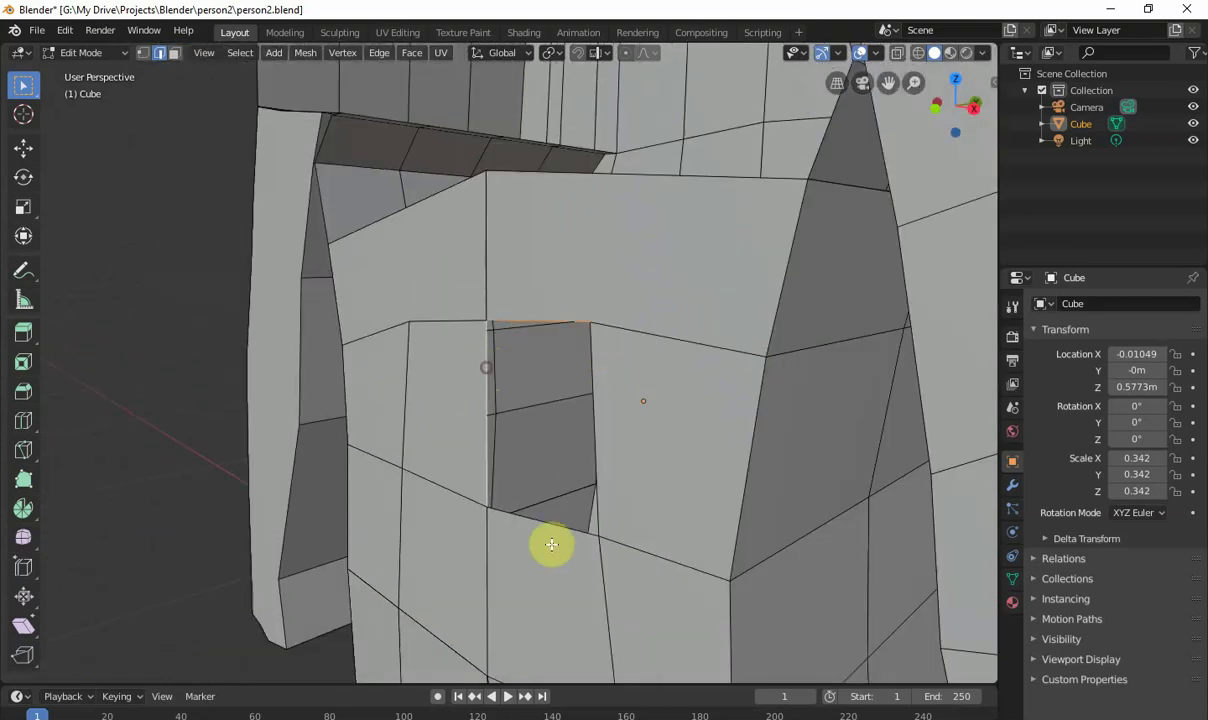
{"action": "left_click", "coordinate": [552, 524], "text": "shift"}
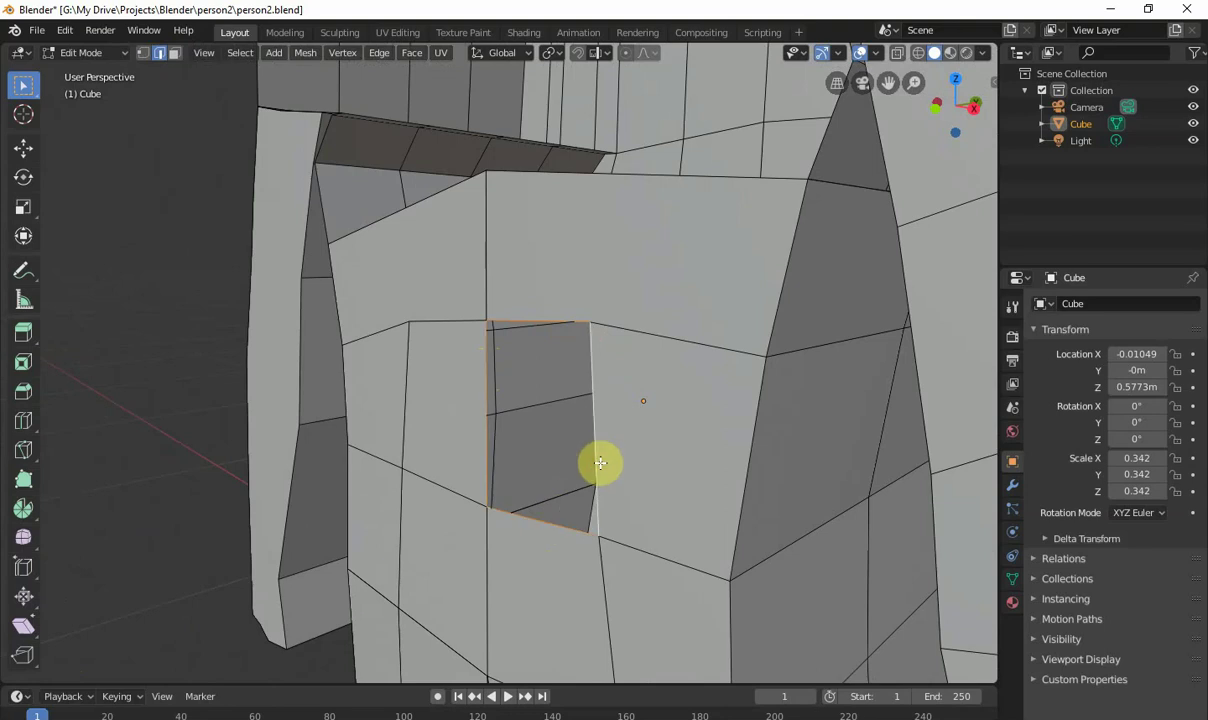
{"action": "left_click", "coordinate": [600, 462], "text": "shift"}
{"action": "left_click", "coordinate": [155, 445]}
Step: Select the edges around the inner square opening on the side of the right-hand arm and fill it with a face
{"action": "middle_click_drag", "start_coordinate": [264, 475], "coordinate": [531, 350]}
{"action": "scroll", "coordinate": [385, 485], "scroll_direction": "down", "scroll_amount": 3}
{"action": "scroll", "coordinate": [522, 328], "scroll_direction": "up", "scroll_amount": 2}
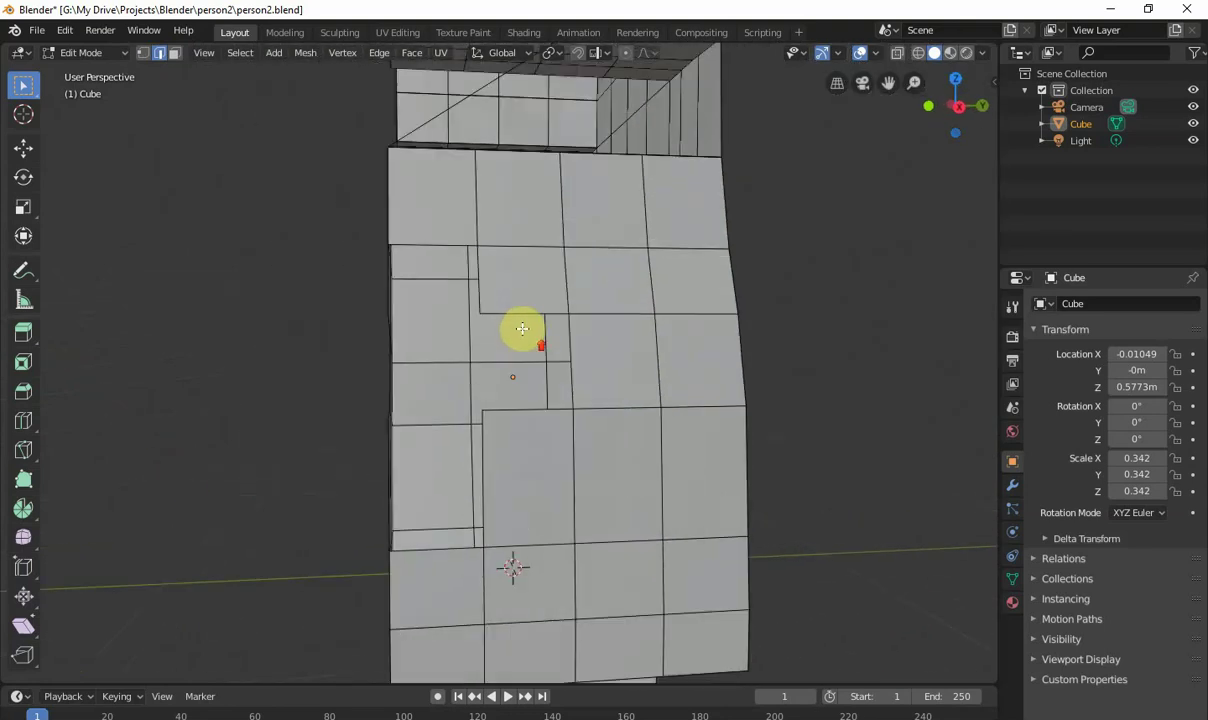
{"action": "left_click", "coordinate": [518, 314]}
{"action": "left_click", "coordinate": [563, 337], "text": "shift"}
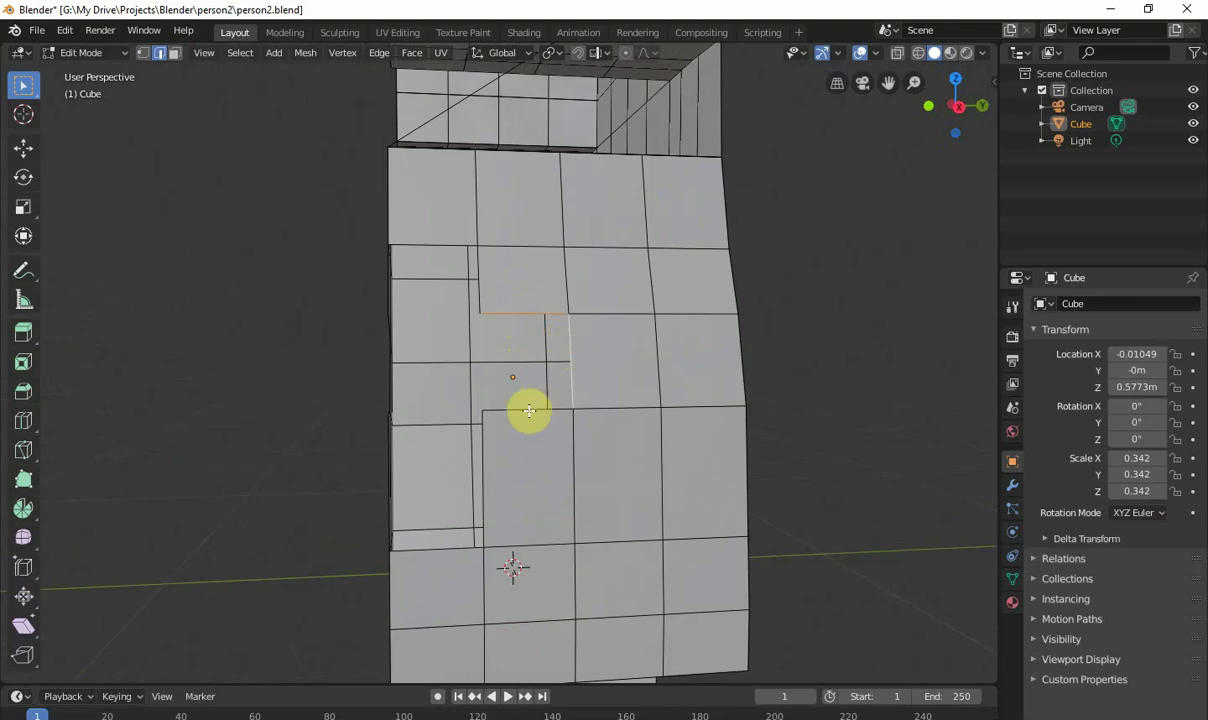
Step: Select the border edges of the tall strip opening along the side of the right-hand arm and fill it with a face
{"action": "left_click", "coordinate": [444, 244]}
{"action": "middle_click_drag", "start_coordinate": [396, 283], "coordinate": [373, 294]}
{"action": "left_click", "coordinate": [289, 440], "text": "shift"}
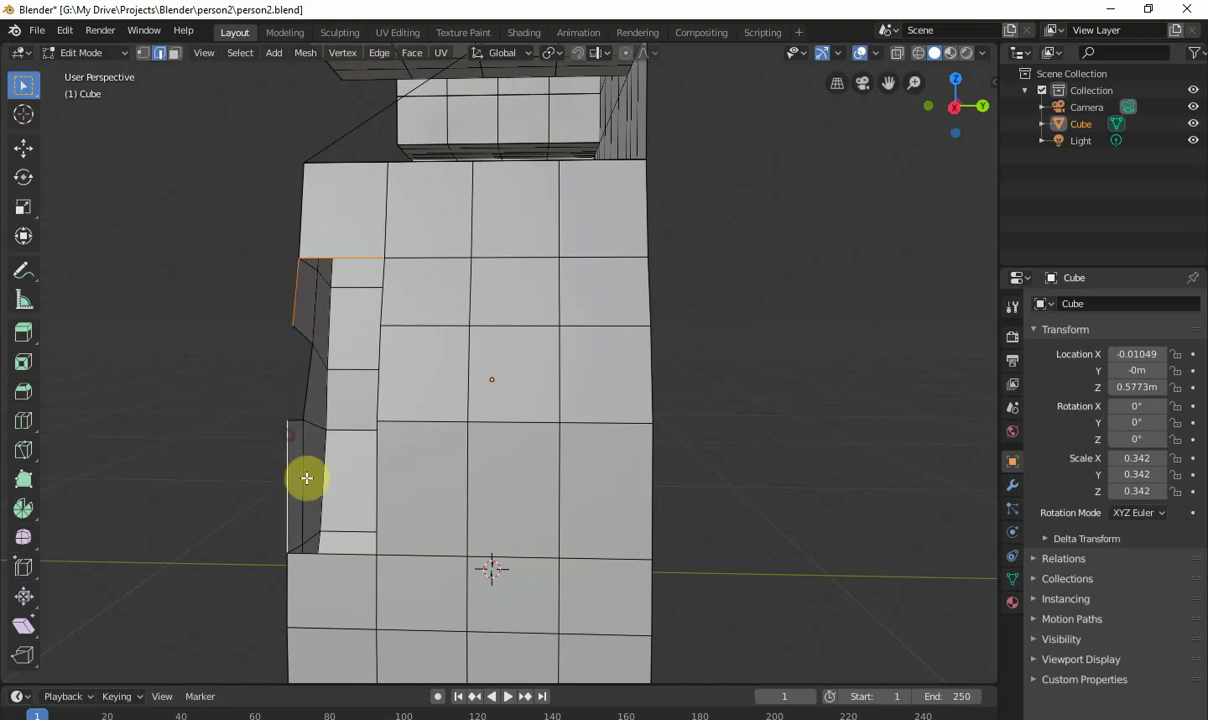
{"action": "left_click", "coordinate": [347, 553], "text": "shift"}
{"action": "left_click", "coordinate": [379, 445], "text": "shift"}
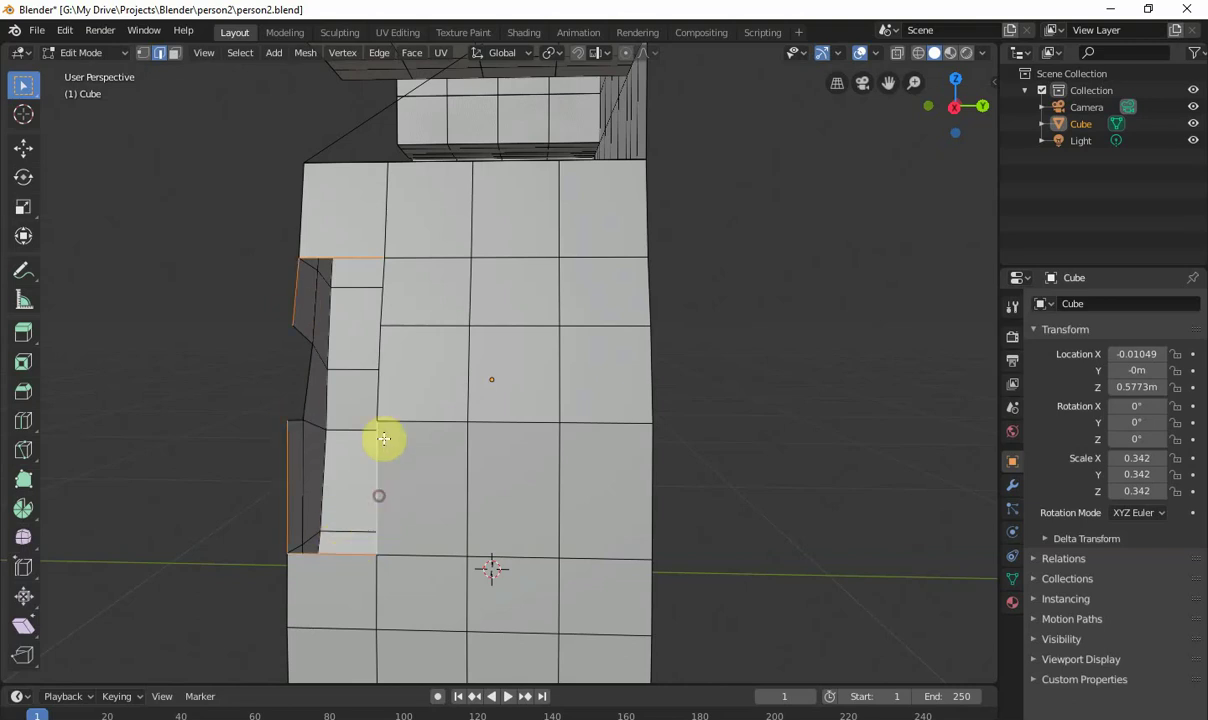
{"action": "left_click", "coordinate": [384, 310], "text": "shift"}
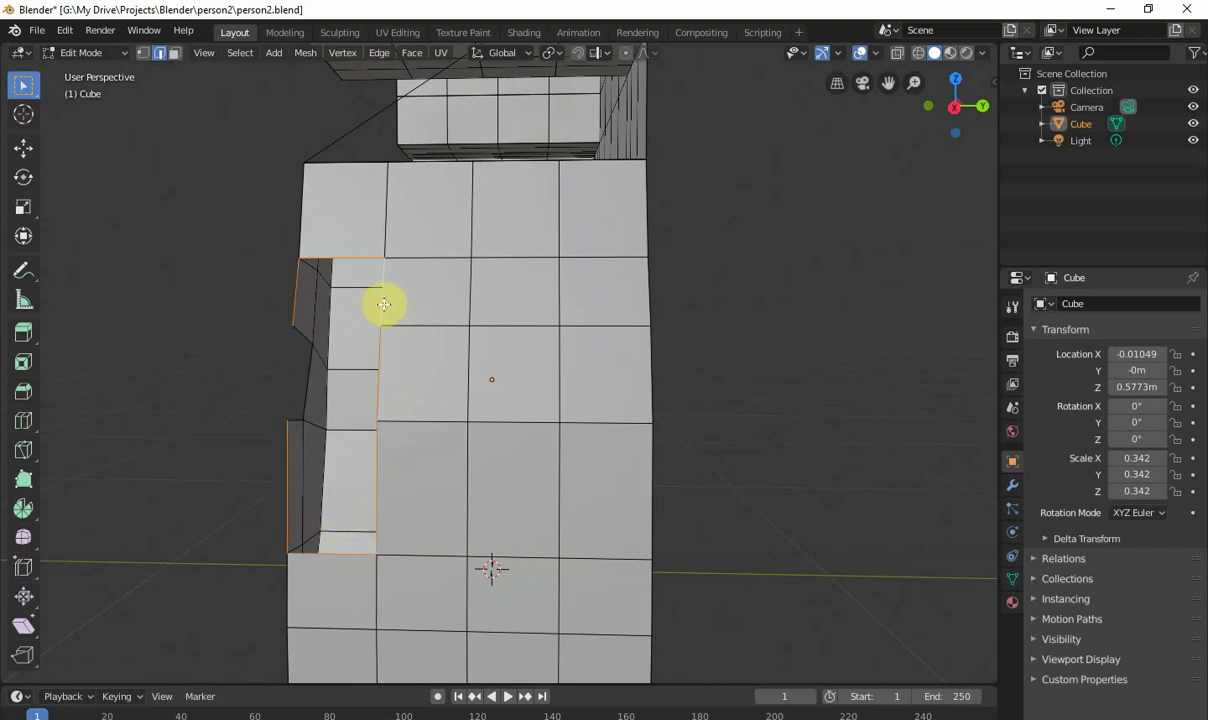
{"action": "key", "text": "f"}
Step: Select the edges around the remaining four-sided opening on the front of the right-hand arm and fill it with a face
{"action": "middle_click_drag", "start_coordinate": [332, 340], "coordinate": [856, 319]}
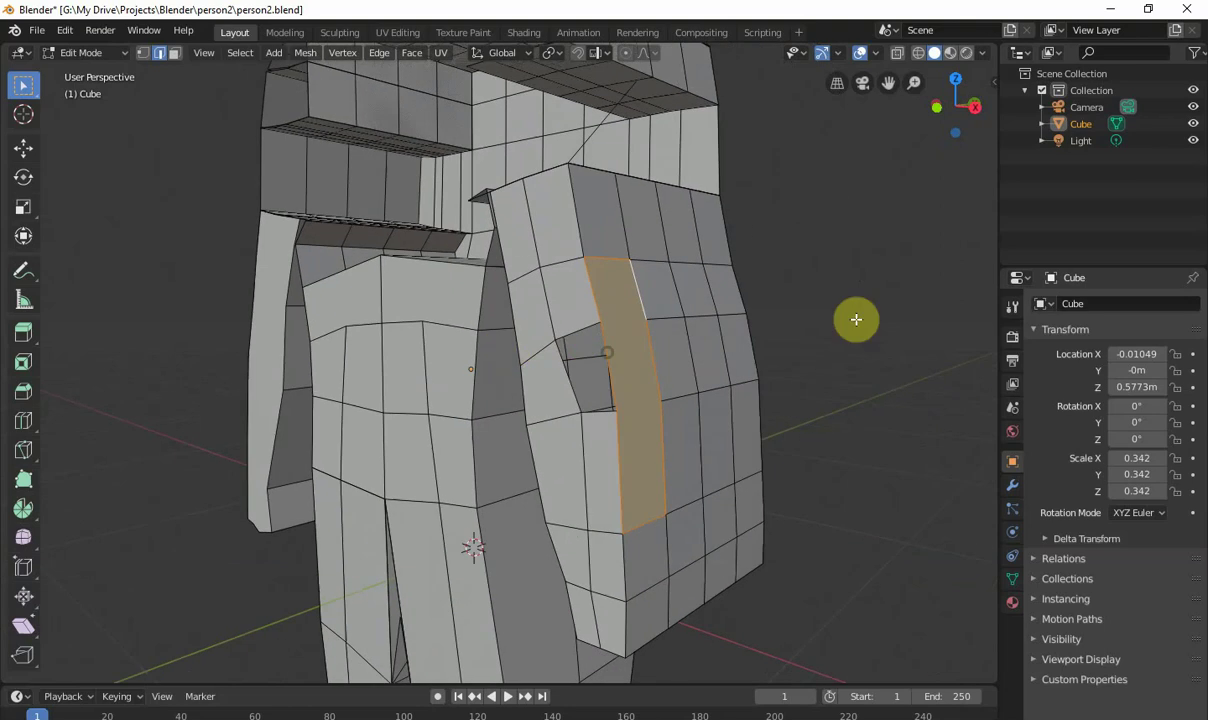
{"action": "scroll", "coordinate": [580, 391], "scroll_direction": "up", "scroll_amount": 5}
{"action": "left_click", "coordinate": [722, 271]}
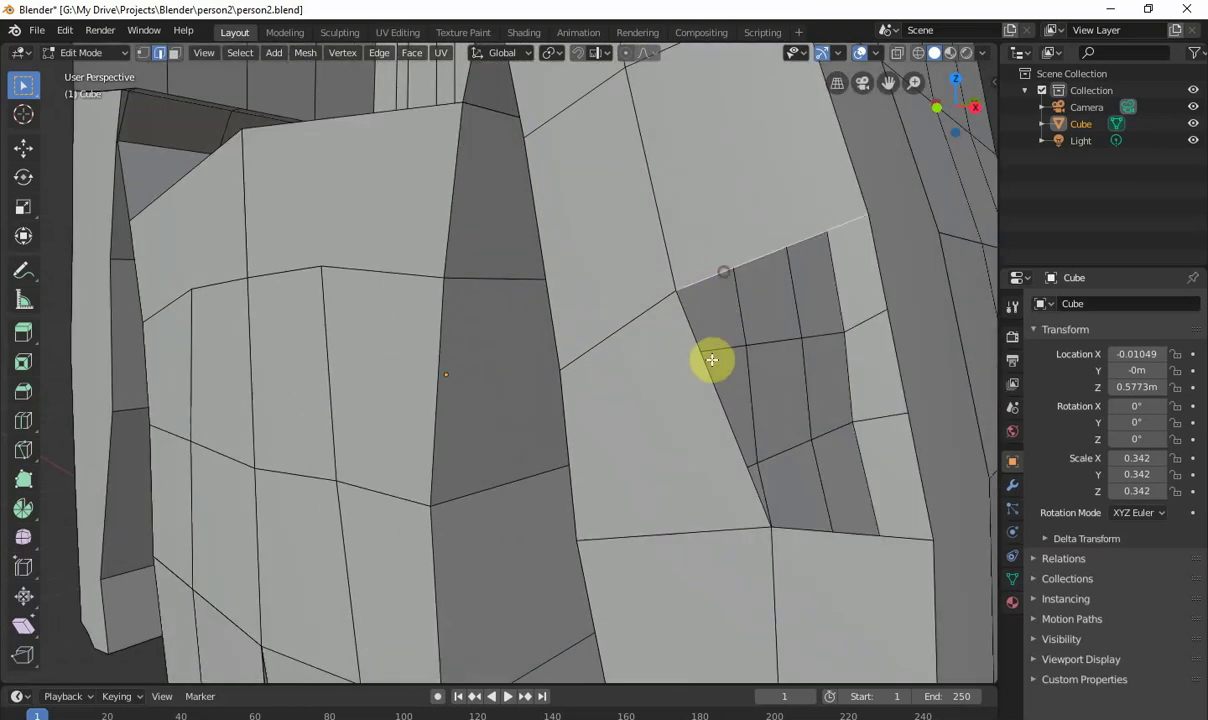
{"action": "left_click", "coordinate": [705, 364], "text": "shift"}
{"action": "left_click", "coordinate": [849, 534], "text": "shift"}
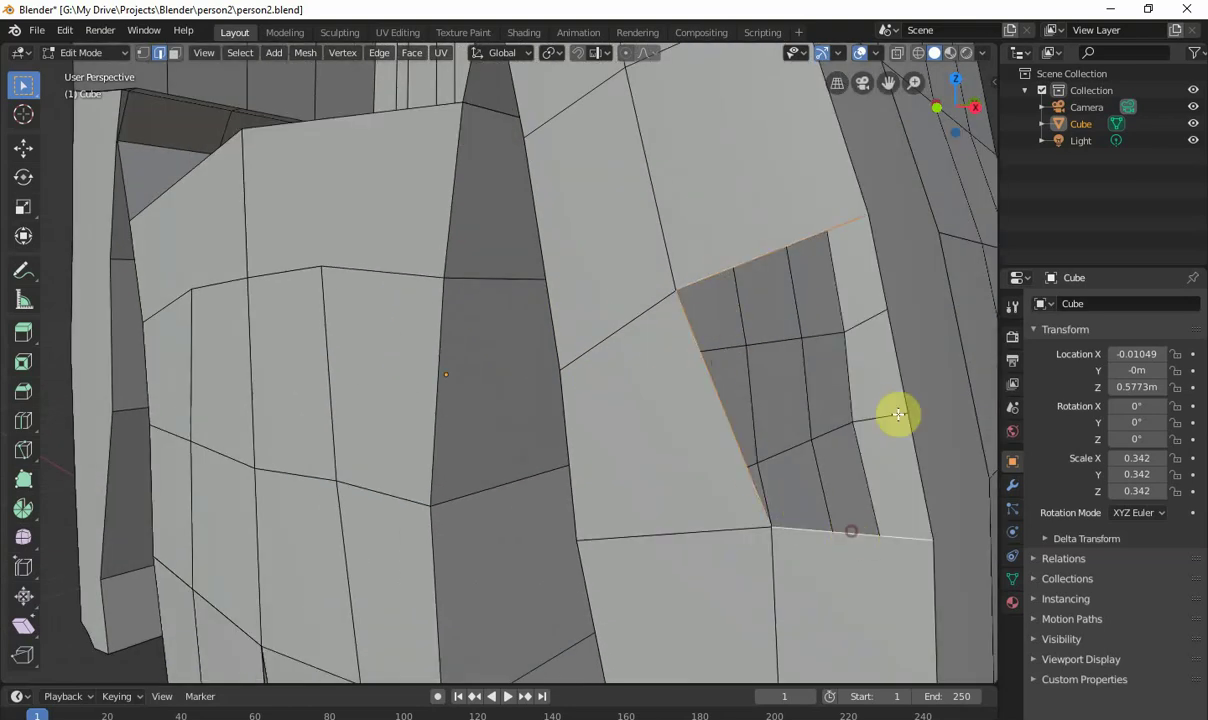
{"action": "key", "text": "f"}
{"action": "scroll", "coordinate": [779, 404], "scroll_direction": "down", "scroll_amount": 8}
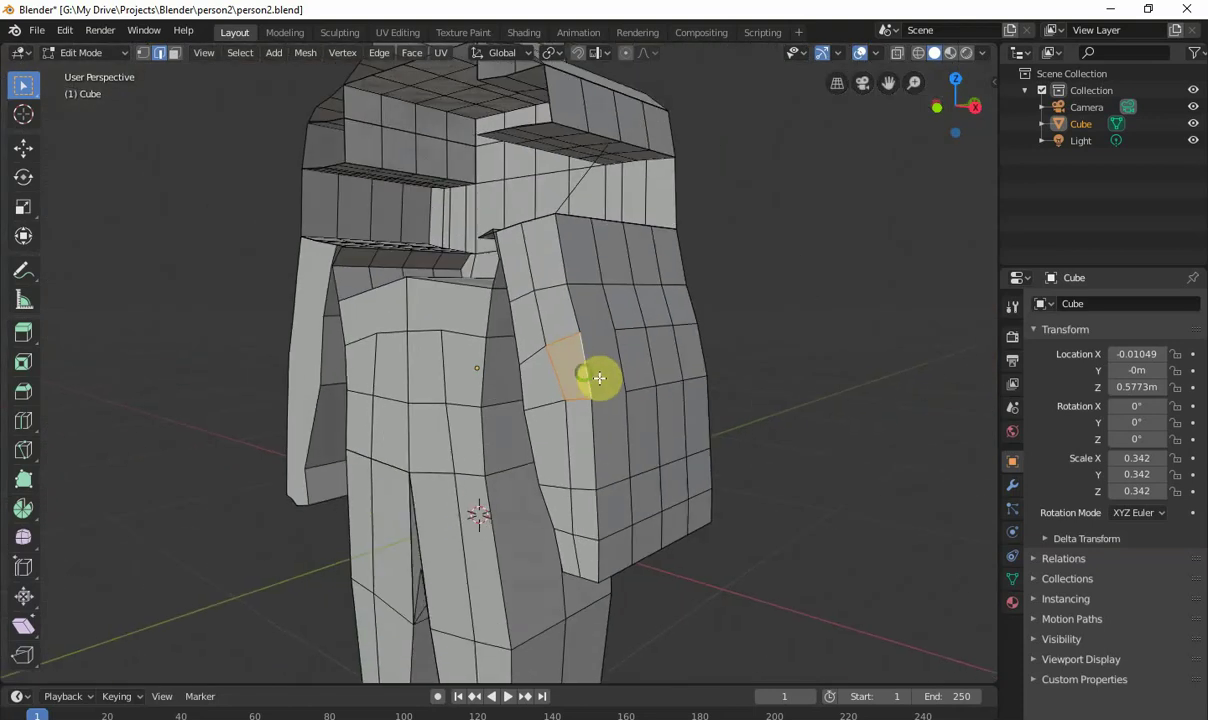
Step: Select the outer border edges of the open chest from the left-hand side over the shoulder and along the upper rim
{"action": "middle_click_drag", "start_coordinate": [599, 378], "coordinate": [650, 372]}
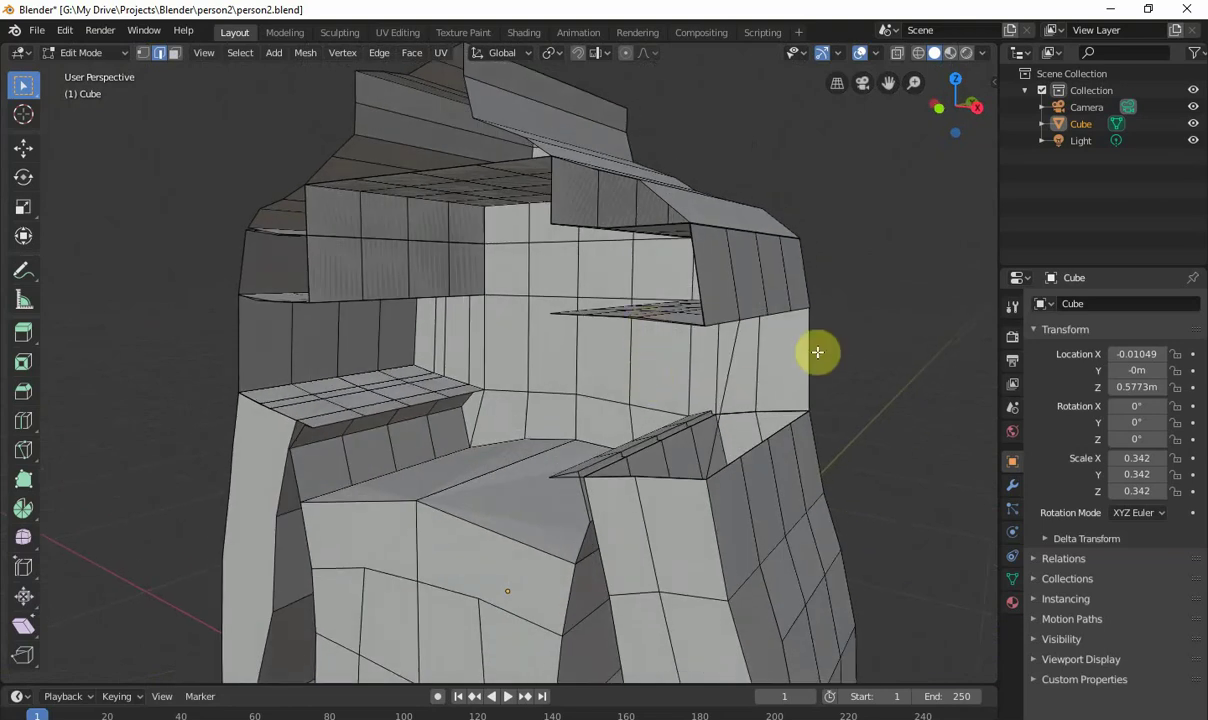
{"action": "scroll", "coordinate": [745, 370], "scroll_direction": "up", "scroll_amount": 5}
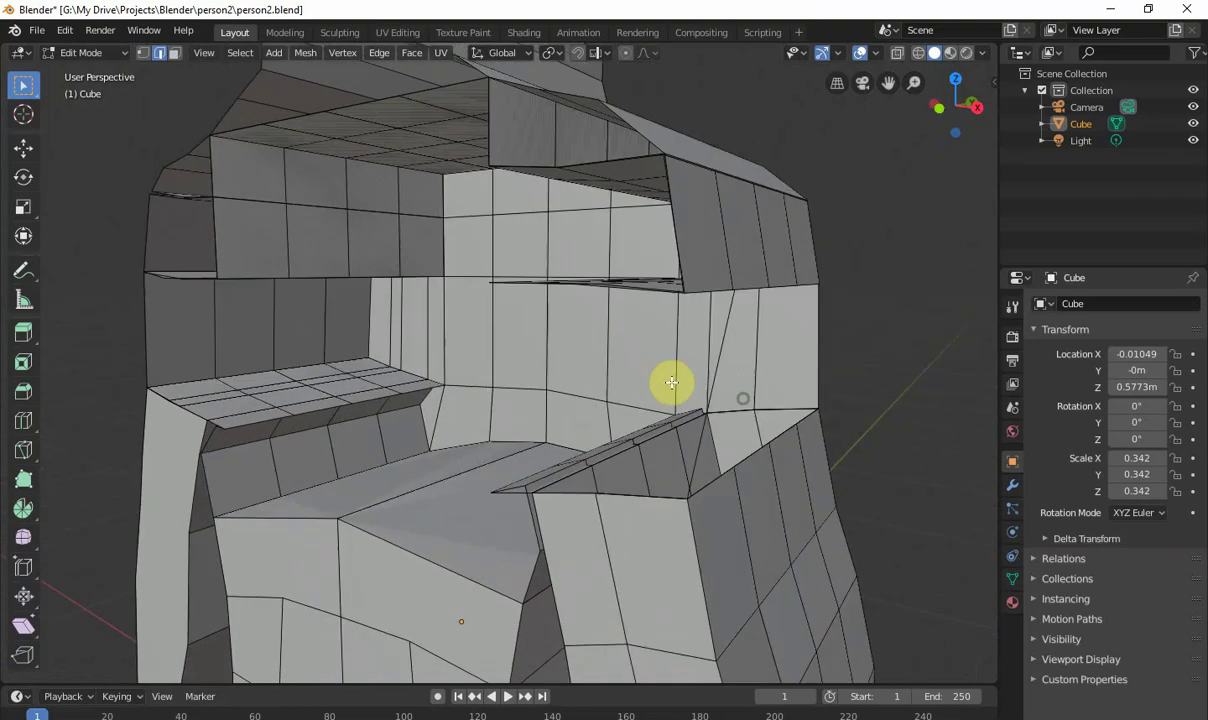
{"action": "middle_click_drag", "start_coordinate": [600, 318], "coordinate": [638, 332]}
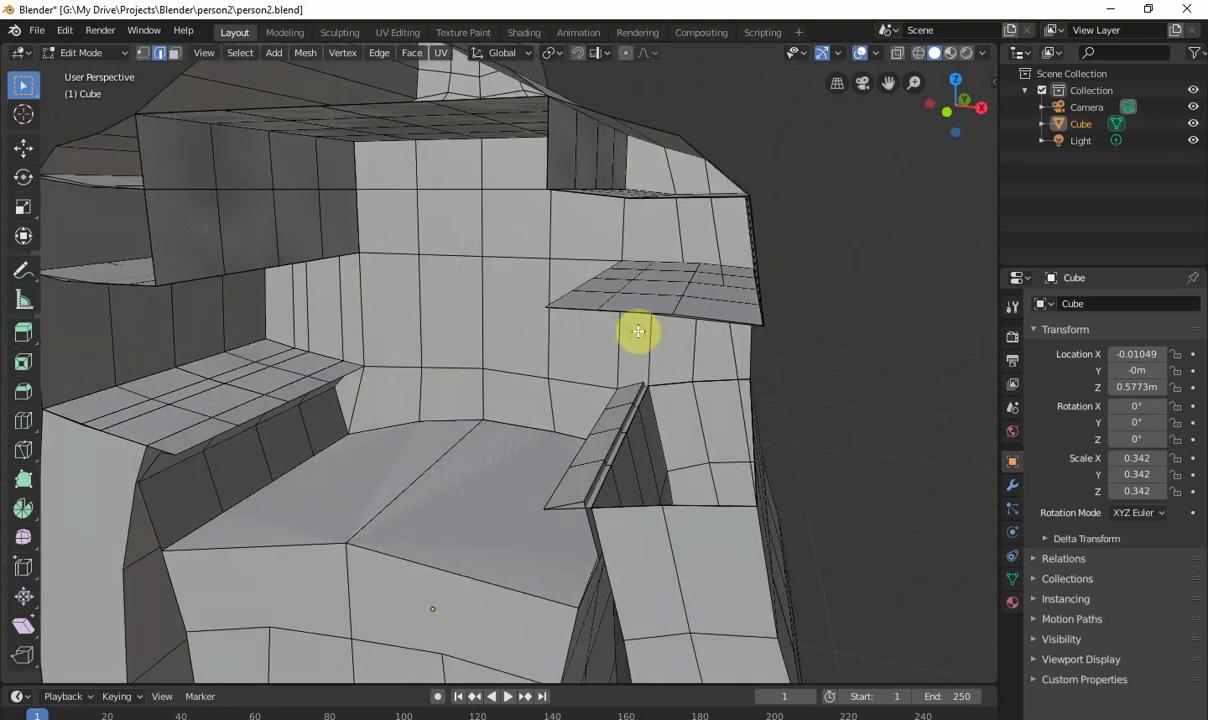
{"action": "key", "text": "KP_1"}
{"action": "middle_click_drag", "start_coordinate": [709, 318], "coordinate": [662, 317]}
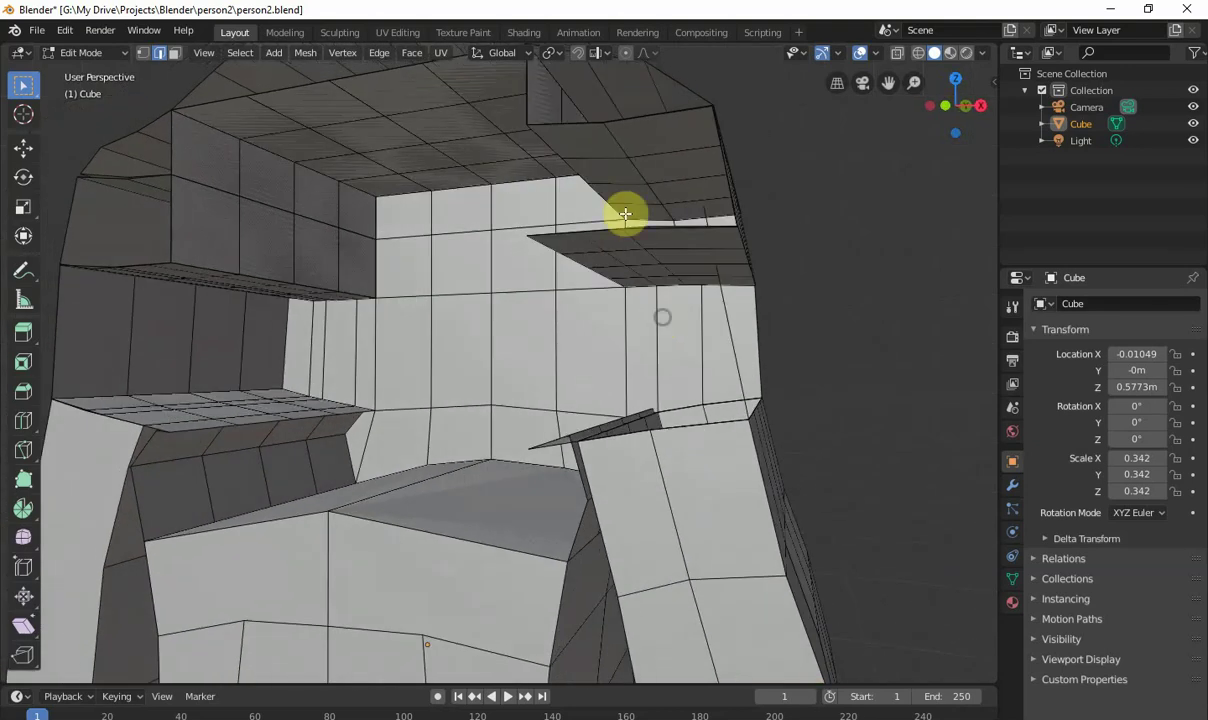
{"action": "mouse_move", "coordinate": [501, 159]}
{"action": "middle_mouse_down", "text": "shift"}
{"action": "mouse_move", "coordinate": [579, 202]}
{"action": "mouse_move", "coordinate": [632, 187]}
{"action": "middle_mouse_up", "text": "shift"}
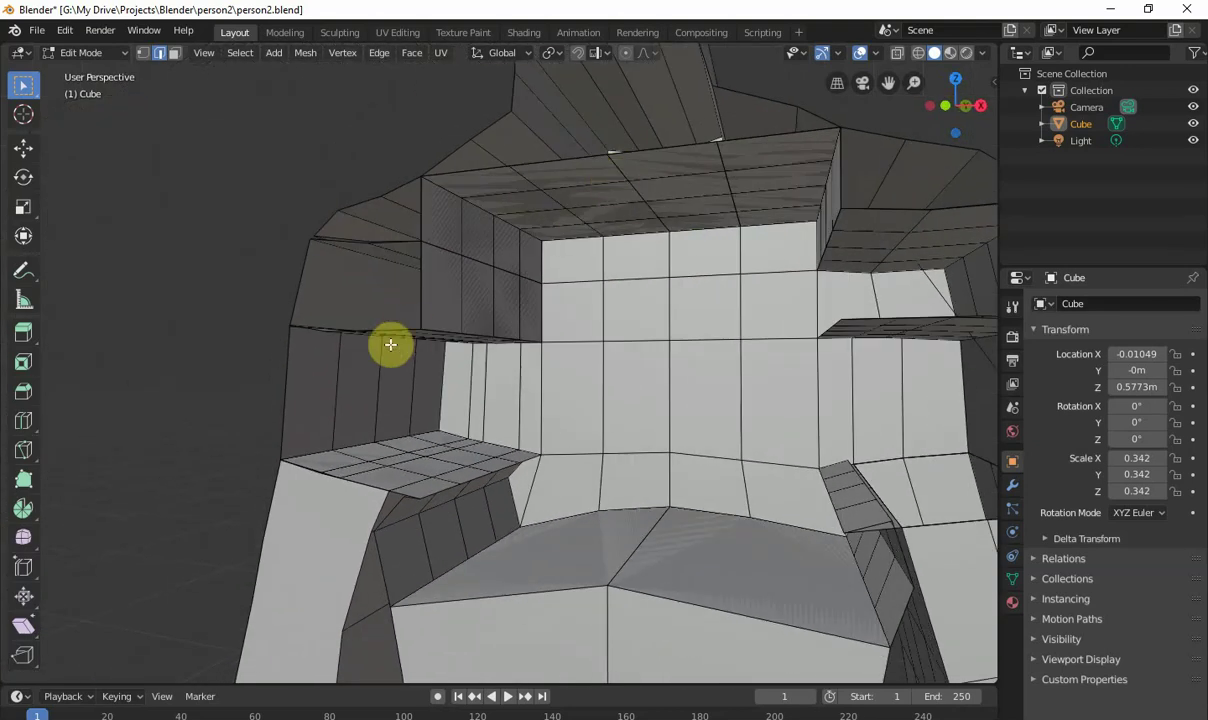
{"action": "left_click", "coordinate": [300, 329]}
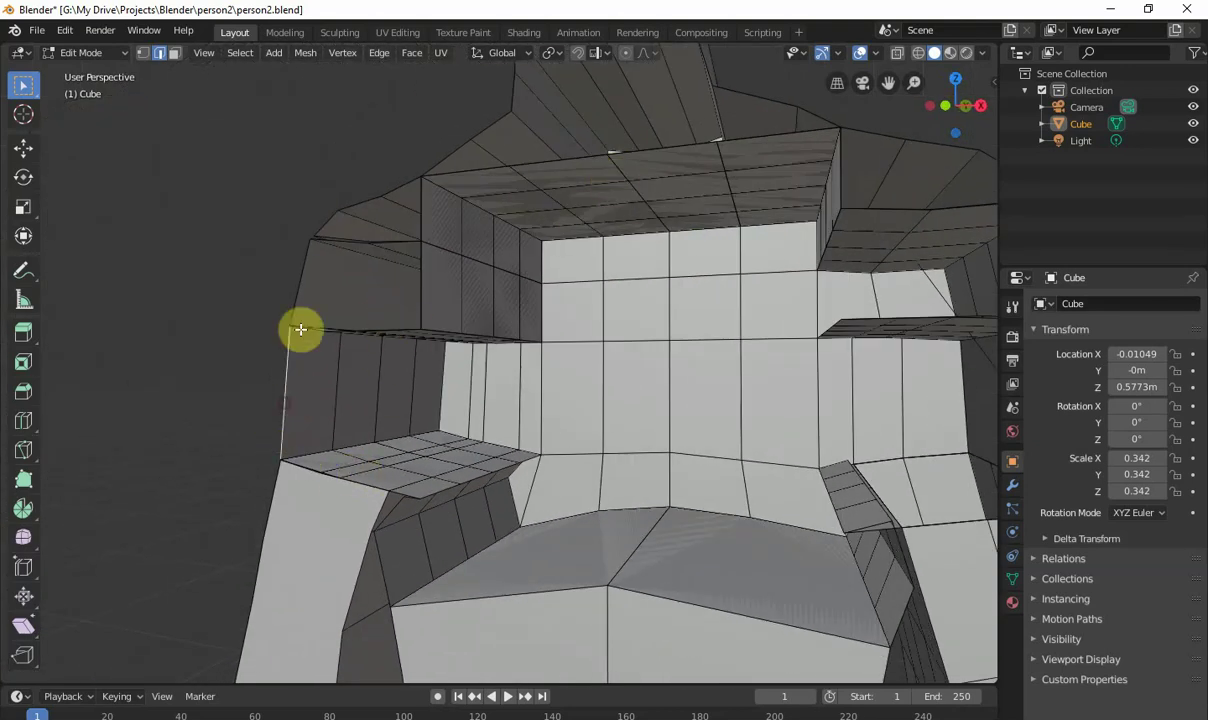
{"action": "left_click", "coordinate": [318, 234], "text": "shift"}
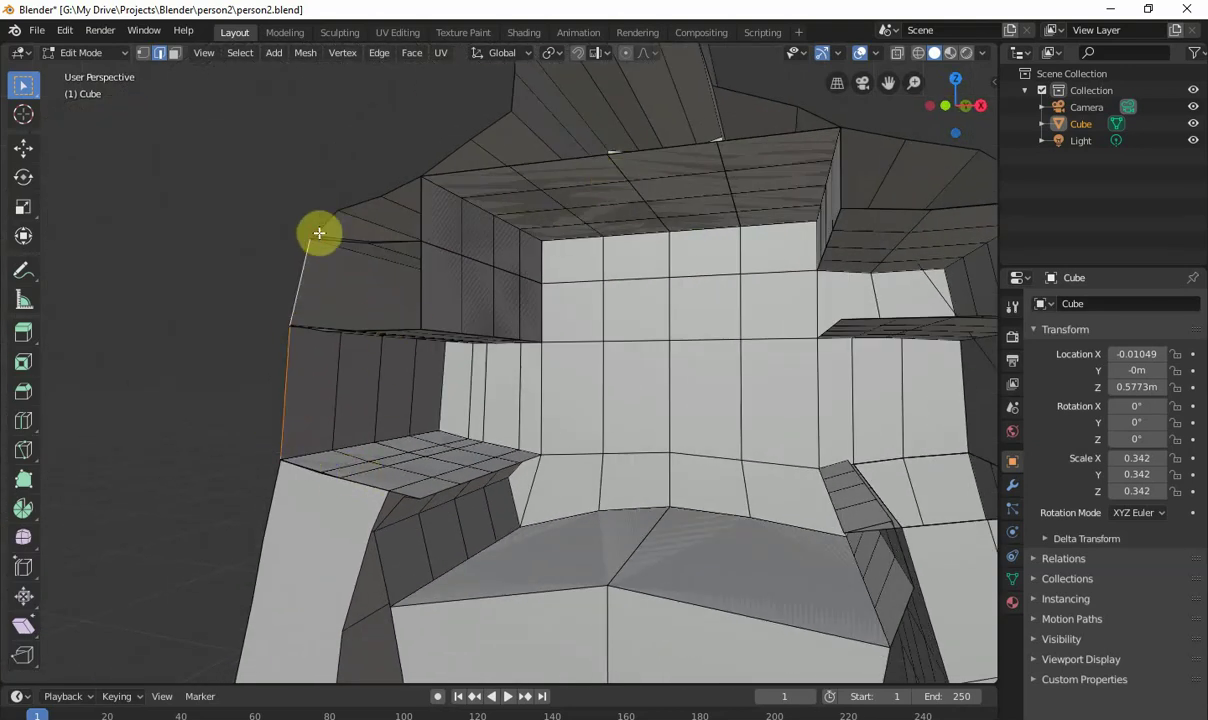
{"action": "left_click", "coordinate": [398, 190], "text": "shift"}
{"action": "left_click", "coordinate": [468, 171], "text": "shift"}
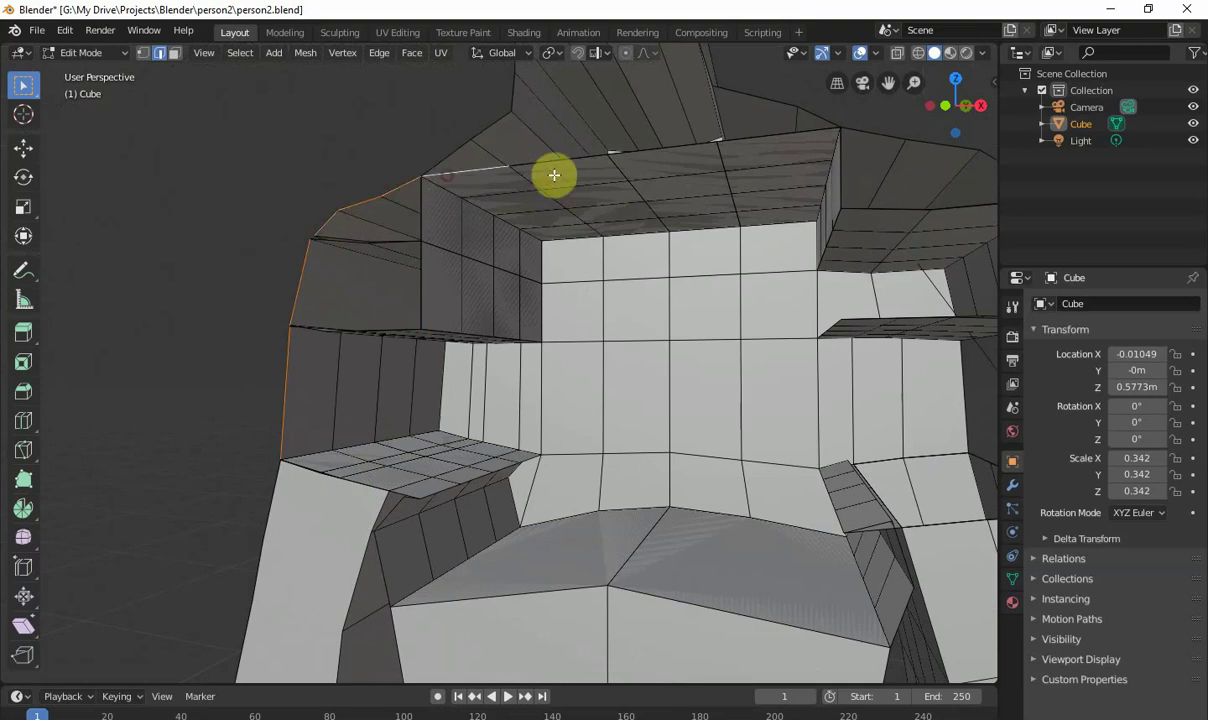
{"action": "left_click", "coordinate": [552, 161], "text": "shift"}
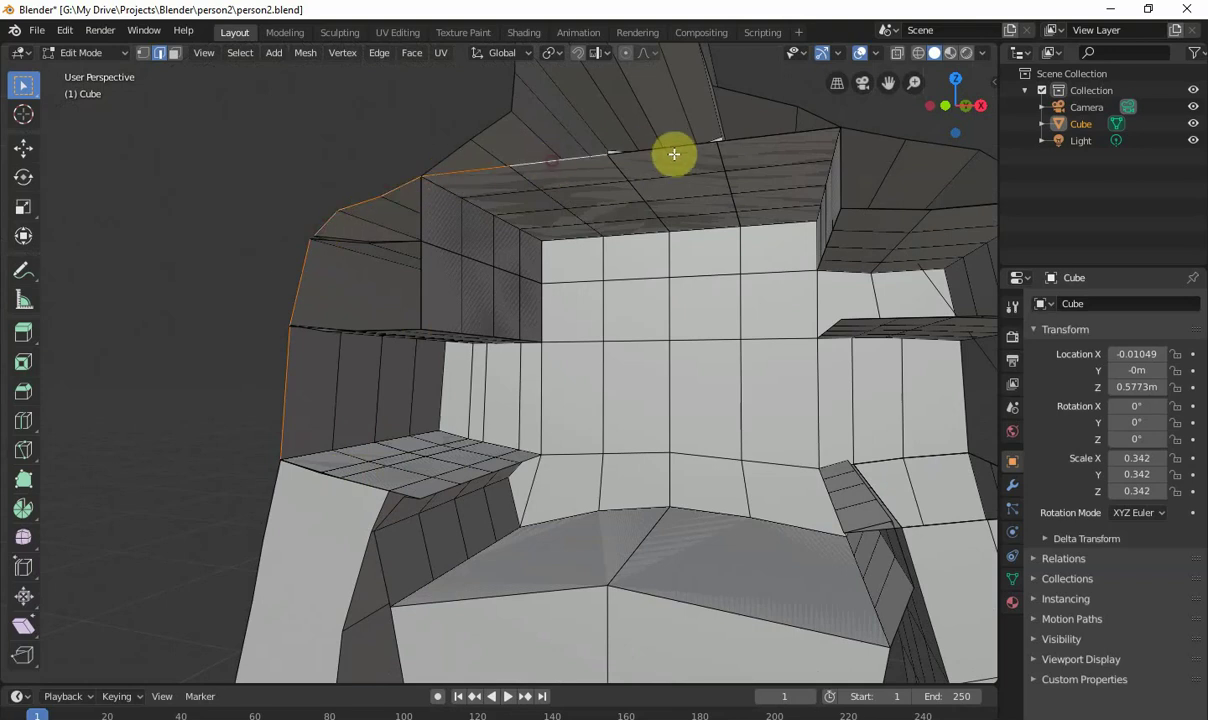
{"action": "left_click", "coordinate": [766, 137], "text": "shift"}
Step: Extend the selection around the right-hand shoulder's border, try to fill the chest opening with one face, and undo the fill
{"action": "middle_click_drag", "start_coordinate": [857, 256], "coordinate": [697, 256], "text": "shift"}
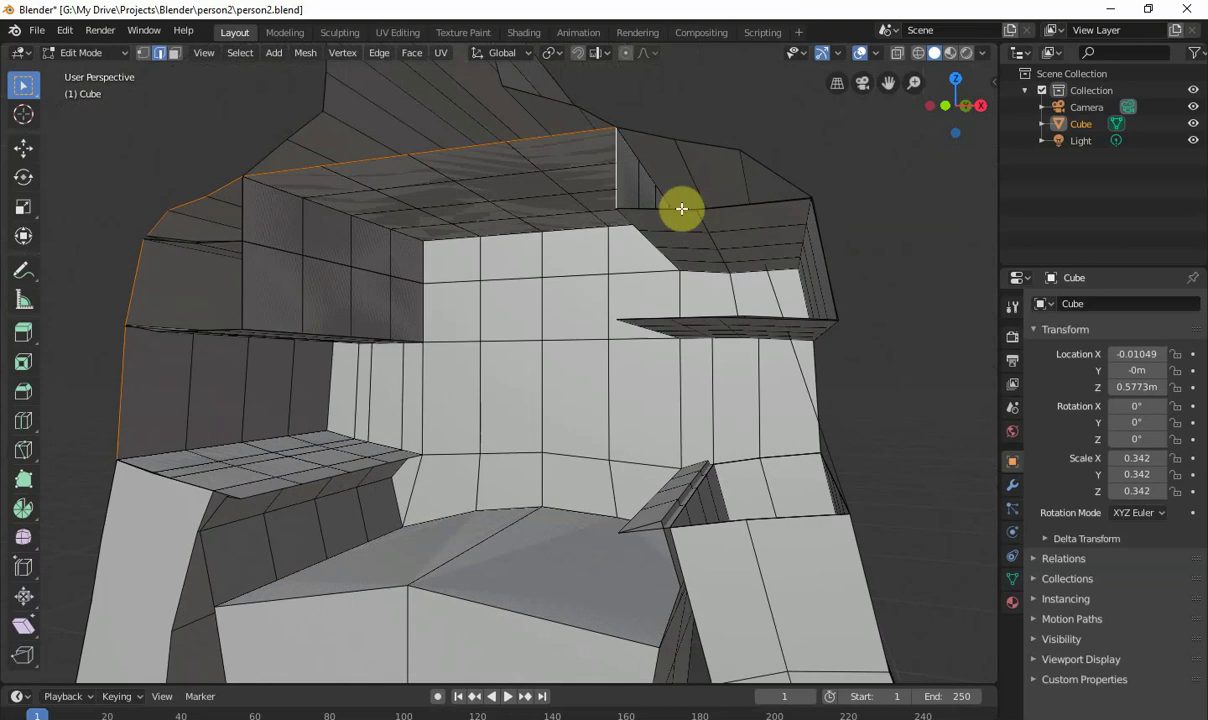
{"action": "left_click", "coordinate": [676, 211], "text": "shift"}
{"action": "left_click", "coordinate": [761, 207], "text": "shift"}
{"action": "left_click", "coordinate": [820, 240], "text": "shift"}
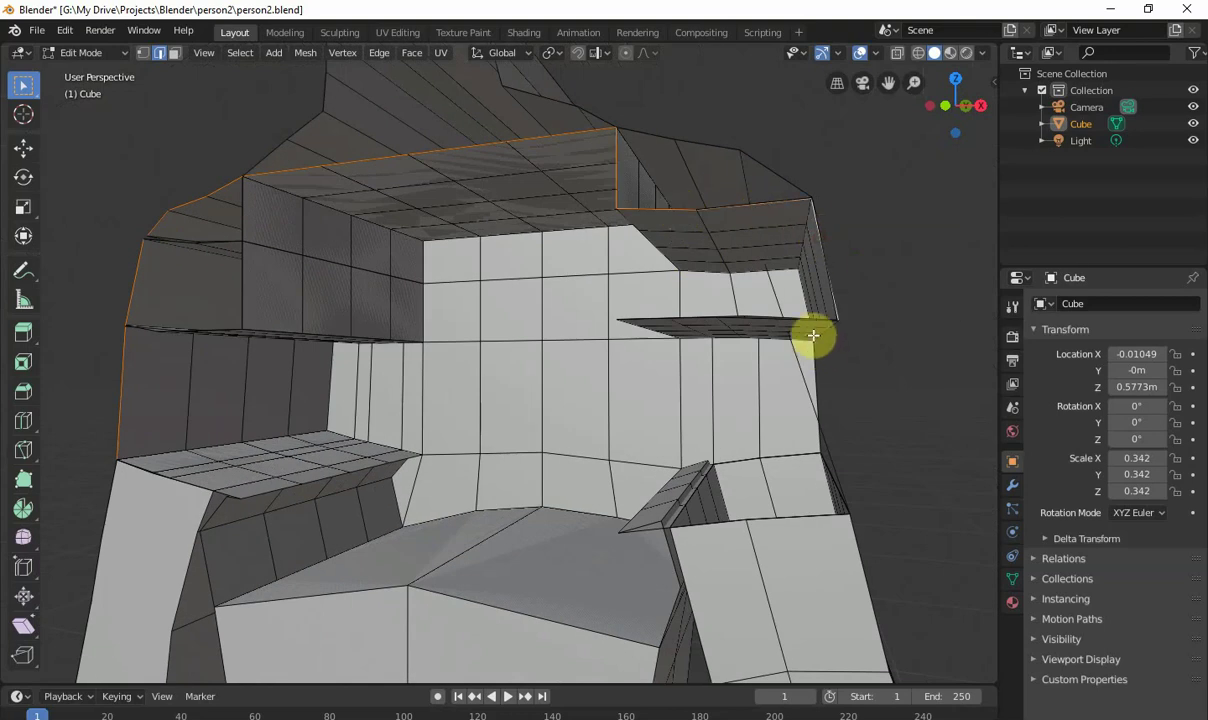
{"action": "left_click", "coordinate": [688, 318], "text": "shift"}
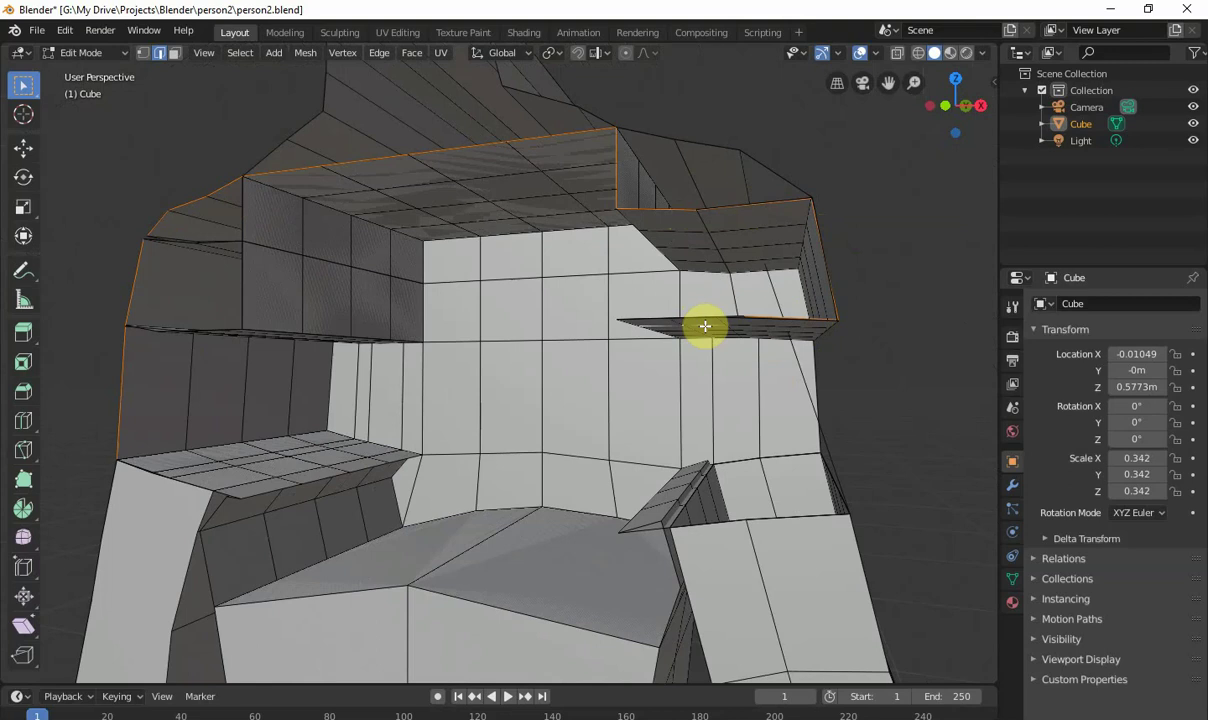
{"action": "key", "text": "f"}
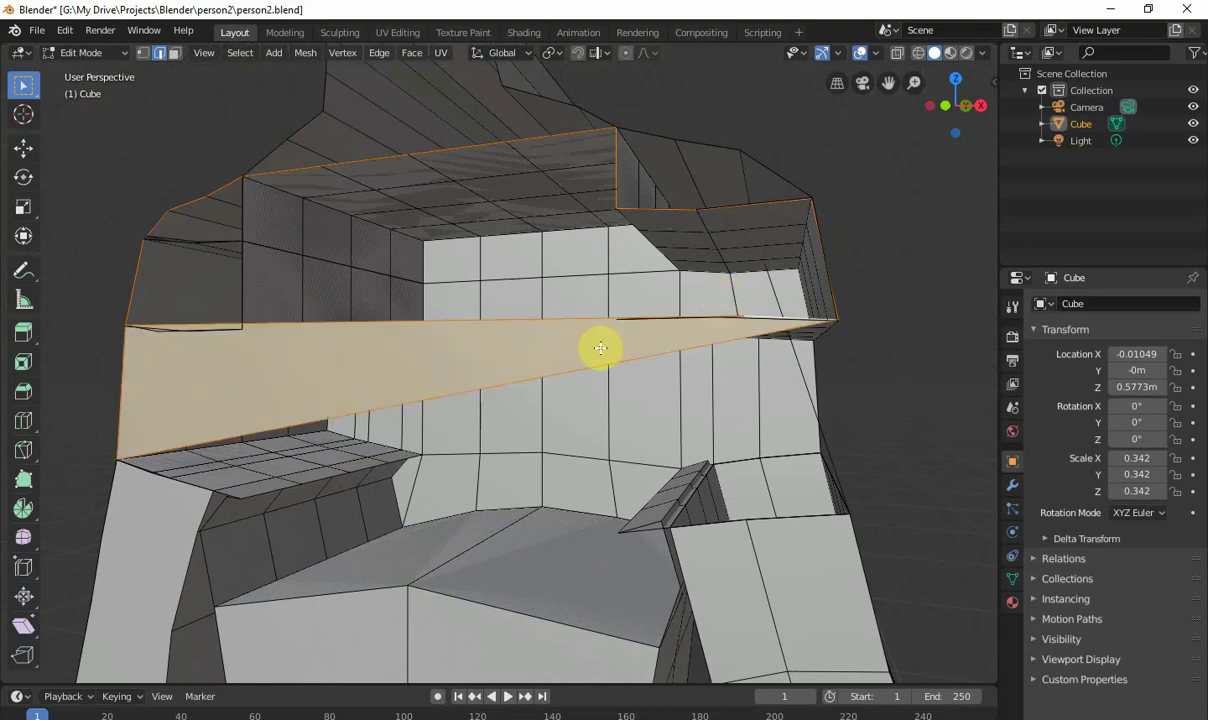
{"action": "key", "text": "ctrl+z"}
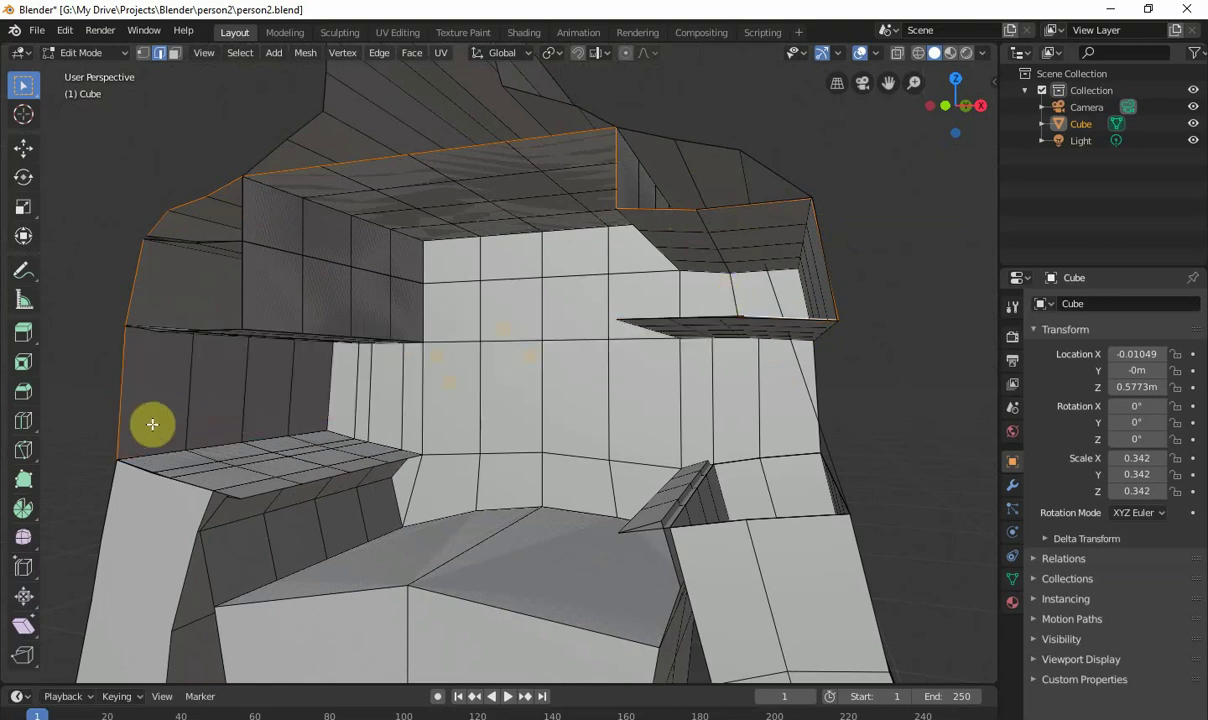
Step: Select the outer, lower and upper border edges of the lower left-hand chest opening above the arm and fill between them
{"action": "left_click", "coordinate": [122, 418]}
{"action": "middle_click_drag", "start_coordinate": [100, 415], "coordinate": [240, 375]}
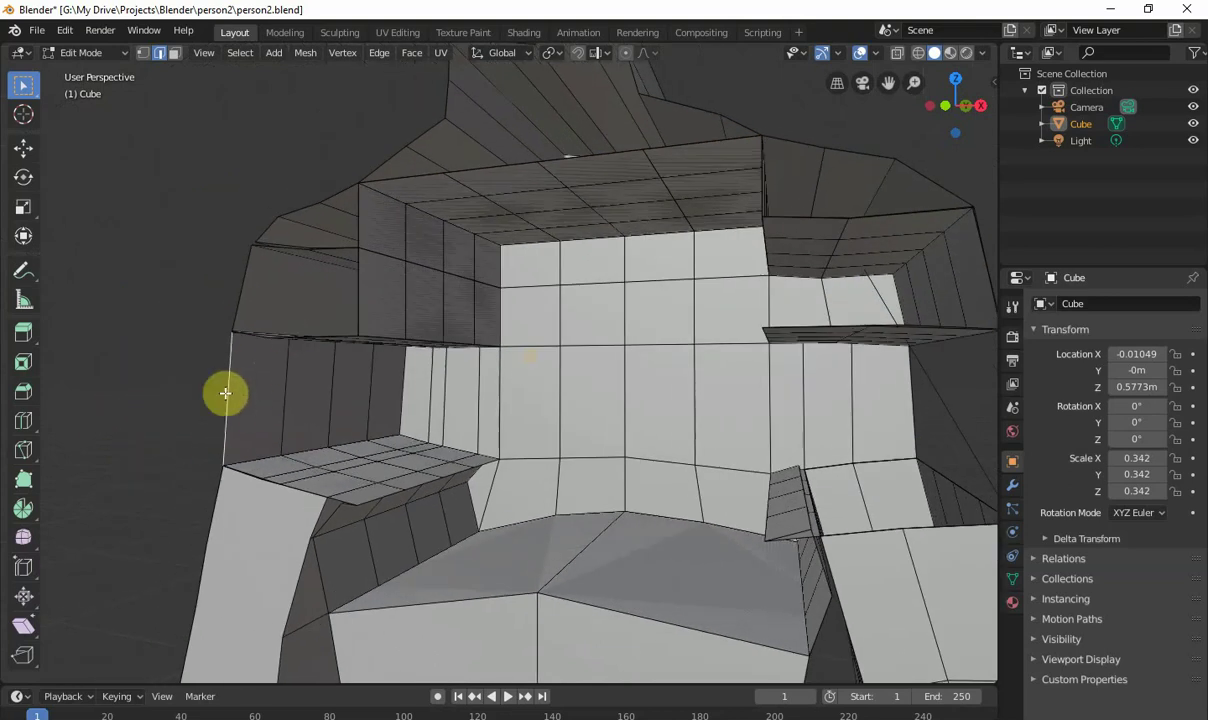
{"action": "left_click", "coordinate": [260, 475], "text": "shift"}
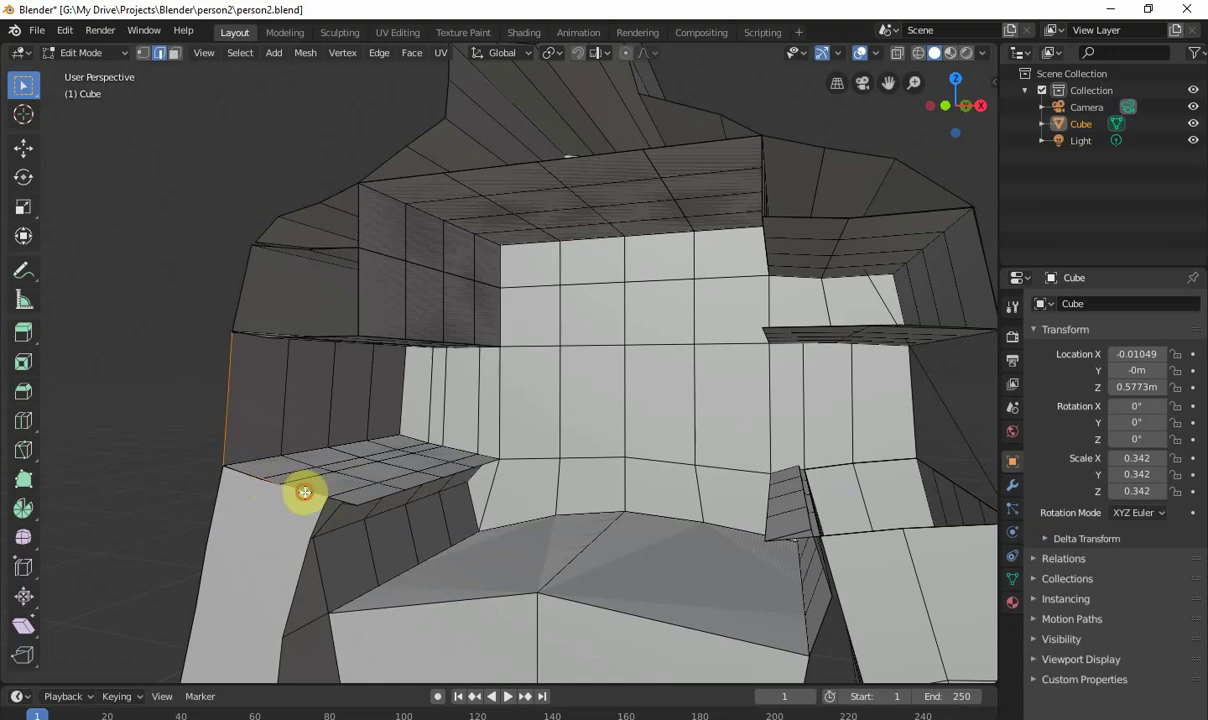
{"action": "left_click", "coordinate": [255, 332], "text": "shift"}
{"action": "middle_click_drag", "start_coordinate": [358, 343], "coordinate": [222, 376]}
{"action": "scroll", "coordinate": [222, 376], "scroll_direction": "up", "scroll_amount": 1}
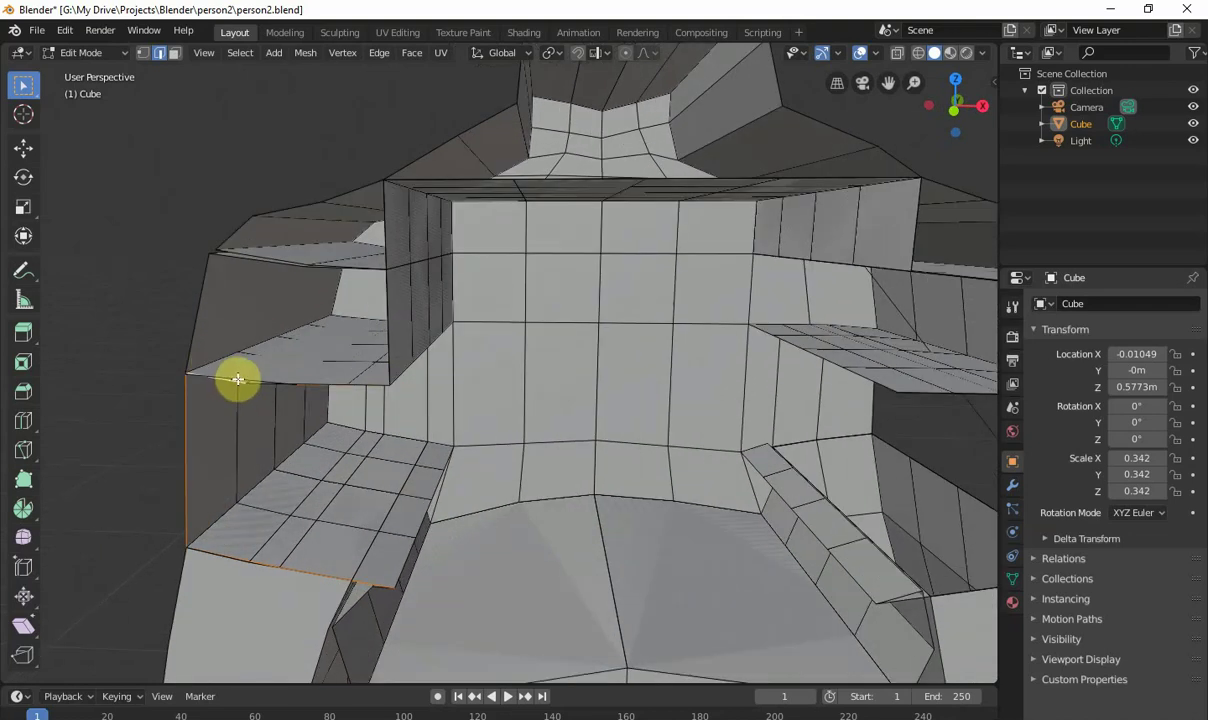
{"action": "middle_click_drag", "start_coordinate": [310, 418], "coordinate": [333, 361]}
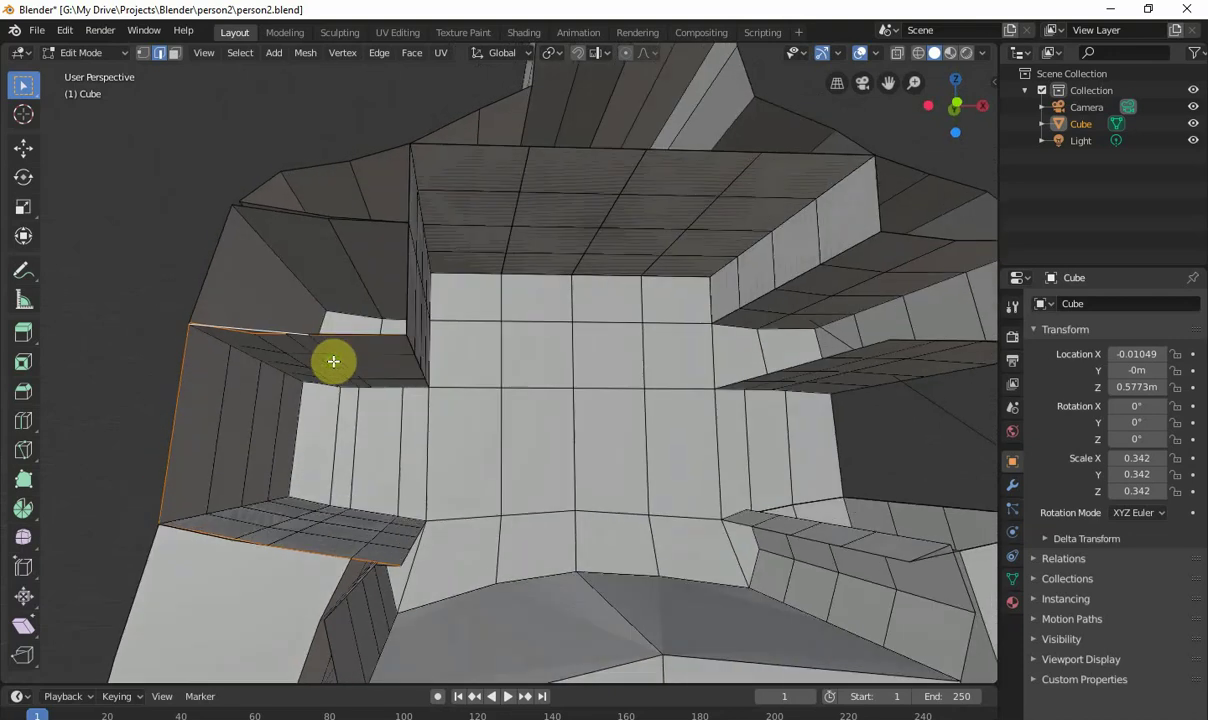
{"action": "key", "text": "f"}
Step: Select the edges around the triangular gap beside the new left-hand chest face and fill it with a face
{"action": "left_click", "coordinate": [181, 391]}
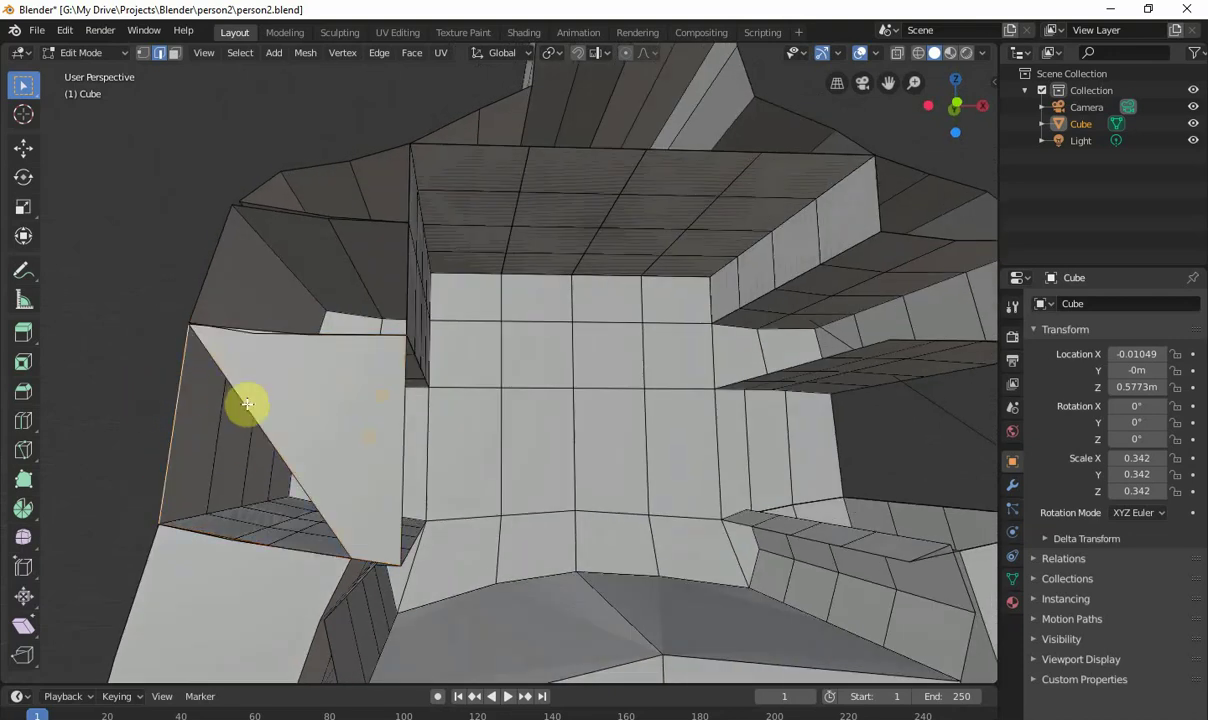
{"action": "left_click", "coordinate": [177, 410]}
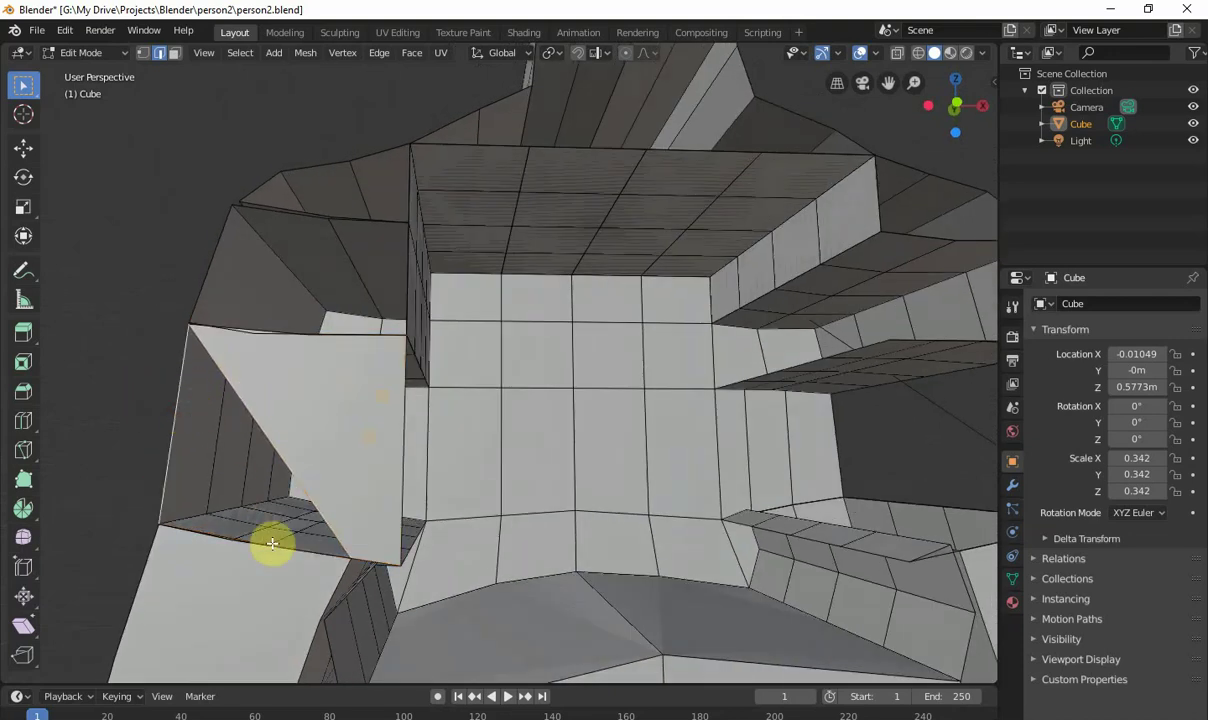
{"action": "left_click", "coordinate": [211, 535], "text": "shift"}
{"action": "key", "text": "alt+a"}
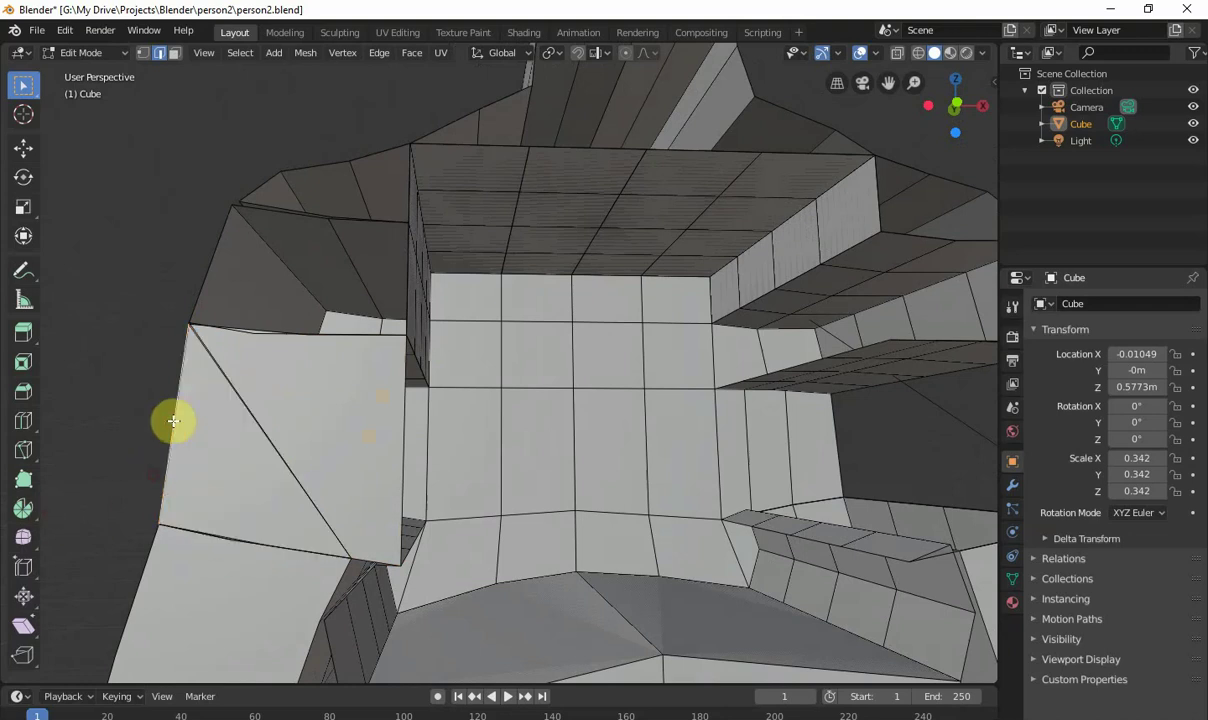
Step: Select the border edges of the opening directly above the filled left-hand chest section, fill it with a face, and clear the selection
{"action": "scroll", "coordinate": [221, 331], "scroll_direction": "down", "scroll_amount": 3}
{"action": "middle_click_drag", "start_coordinate": [221, 331], "coordinate": [329, 480]}
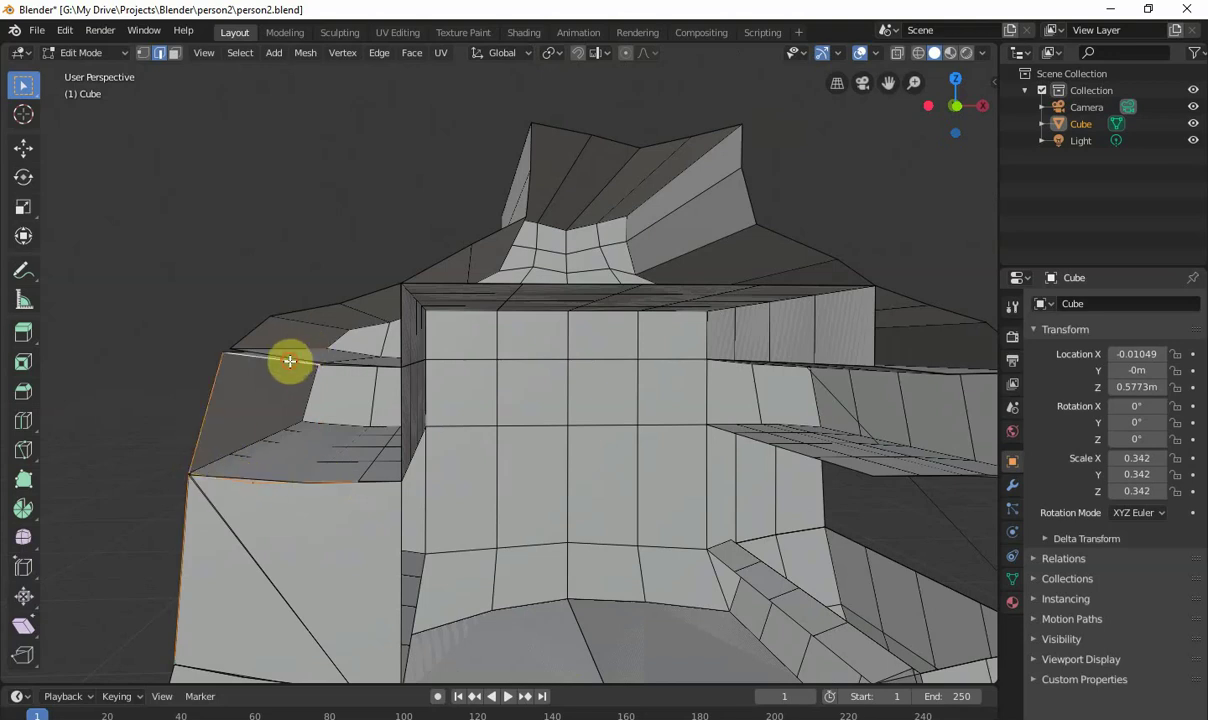
{"action": "left_click", "coordinate": [366, 367], "text": "shift"}
{"action": "left_click", "coordinate": [400, 383], "text": "shift"}
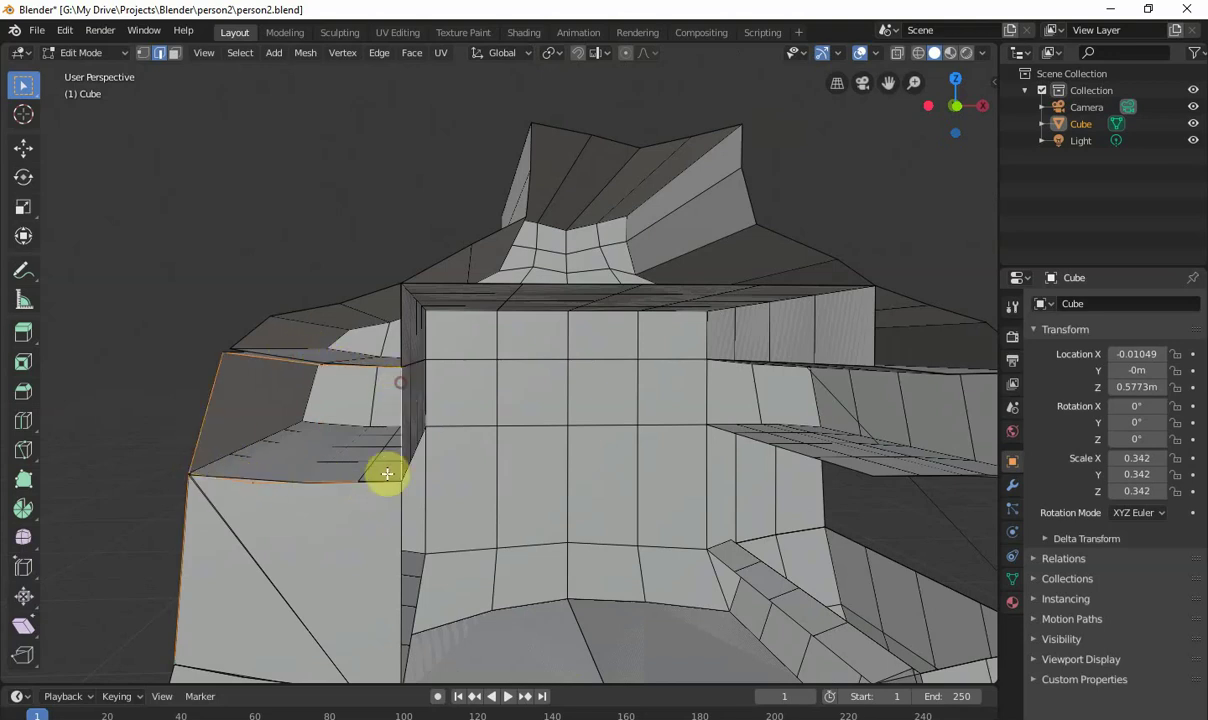
{"action": "key", "text": "f"}
{"action": "left_click", "coordinate": [135, 432]}
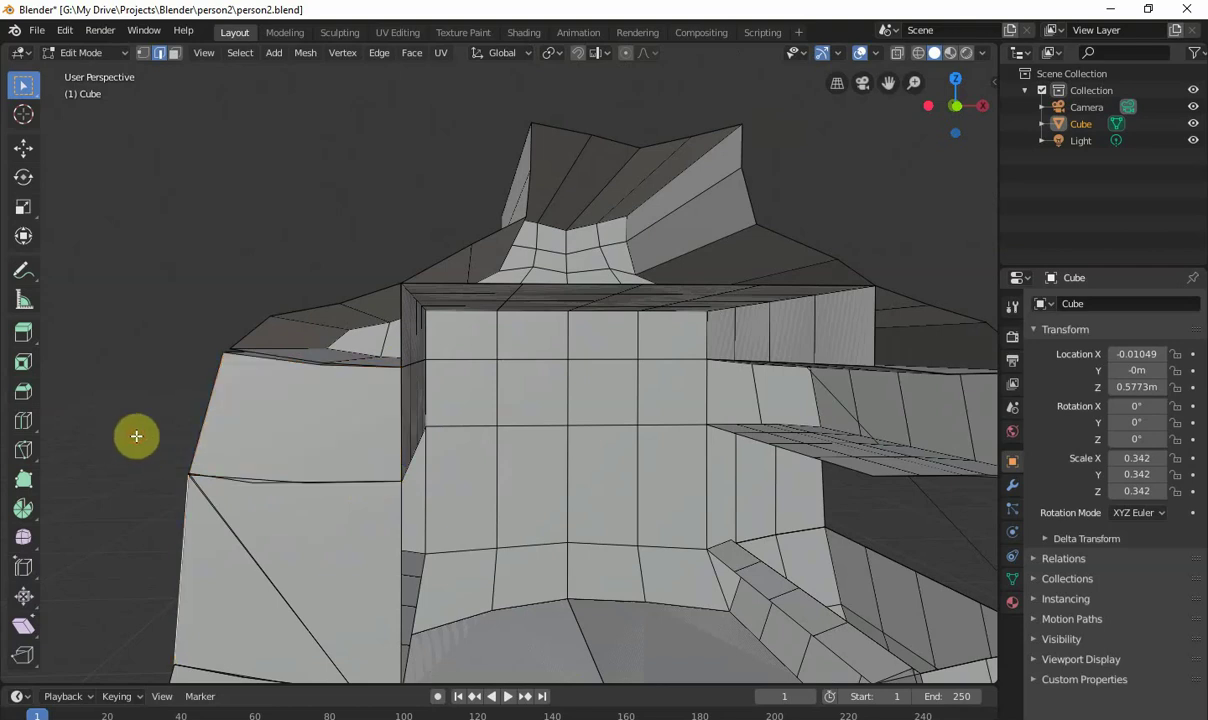
Step: Select the edges around the uppermost opening at the left-hand shoulder and fill it with a face
{"action": "middle_click_drag", "start_coordinate": [341, 357], "coordinate": [289, 337]}
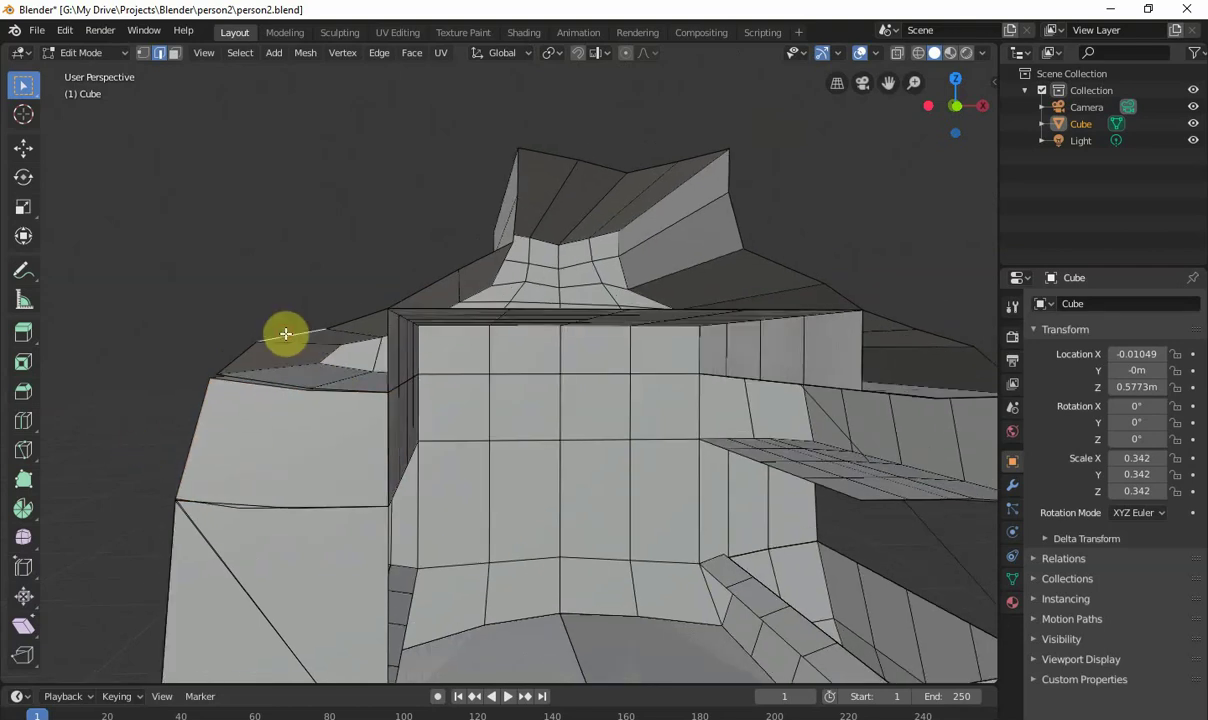
{"action": "left_click", "coordinate": [243, 381]}
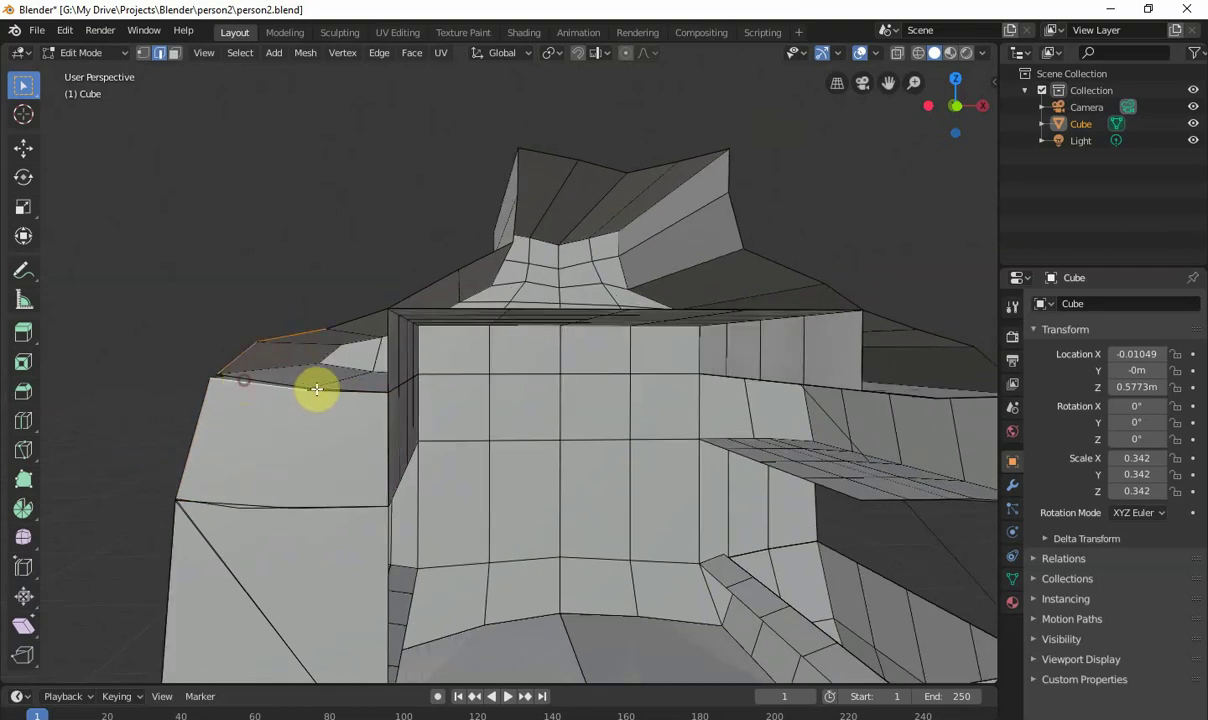
{"action": "left_click", "coordinate": [331, 392]}
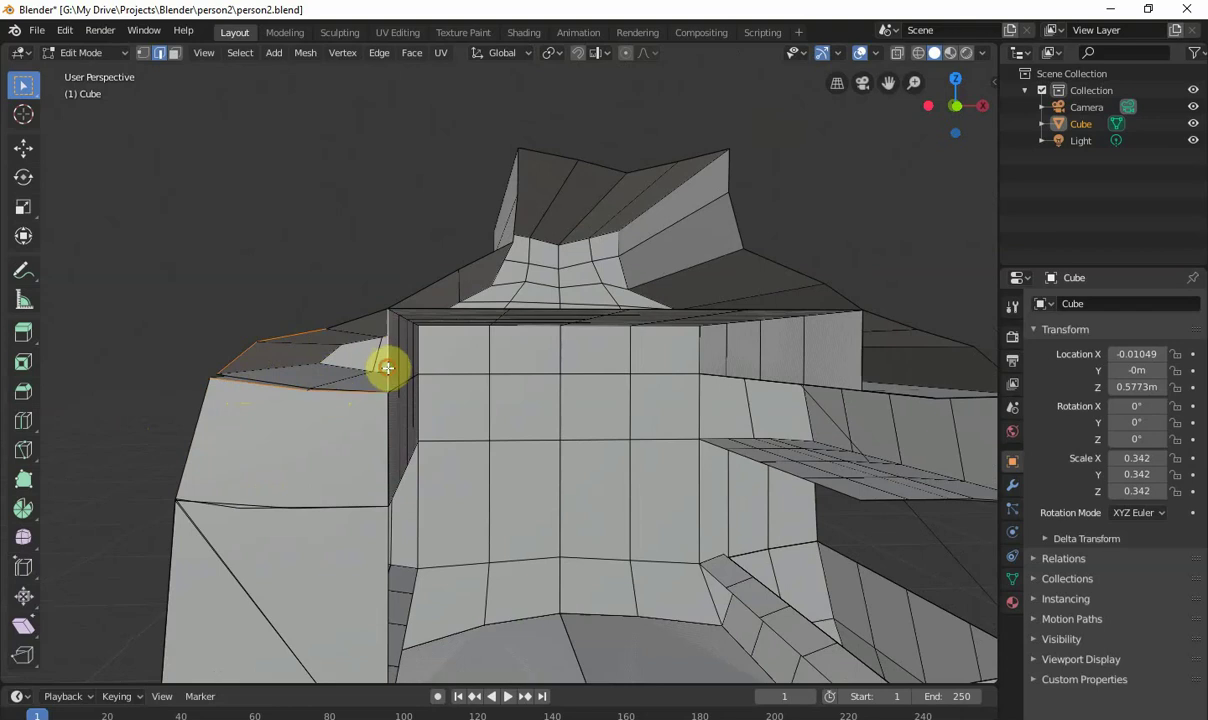
{"action": "key", "text": "f"}
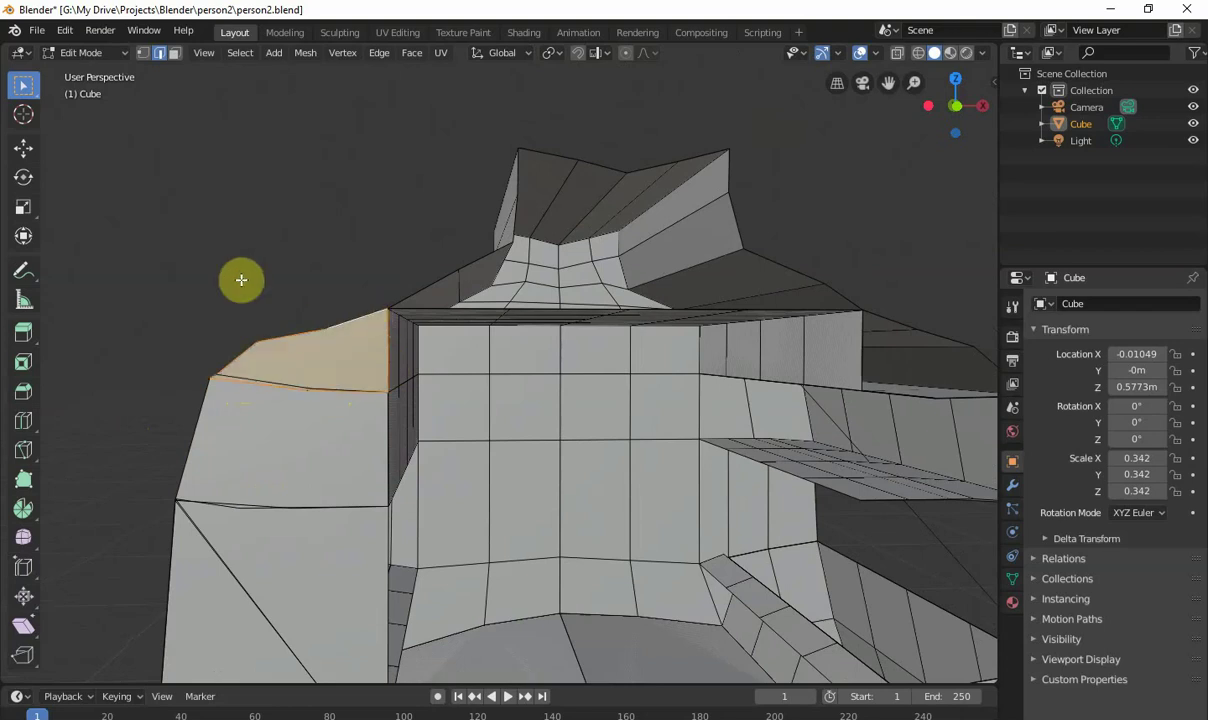
Step: Try to select the lower, outer and upper border edges of the right-hand side opening between shoulder and arm and fill them
{"action": "left_click", "coordinate": [282, 314]}
{"action": "middle_click_drag", "start_coordinate": [450, 431], "coordinate": [332, 310], "text": "shift"}
{"action": "scroll", "coordinate": [350, 315], "scroll_direction": "down", "scroll_amount": 3}
{"action": "middle_click_drag", "start_coordinate": [504, 376], "coordinate": [341, 396]}
{"action": "scroll", "coordinate": [574, 453], "scroll_direction": "up", "scroll_amount": 2}
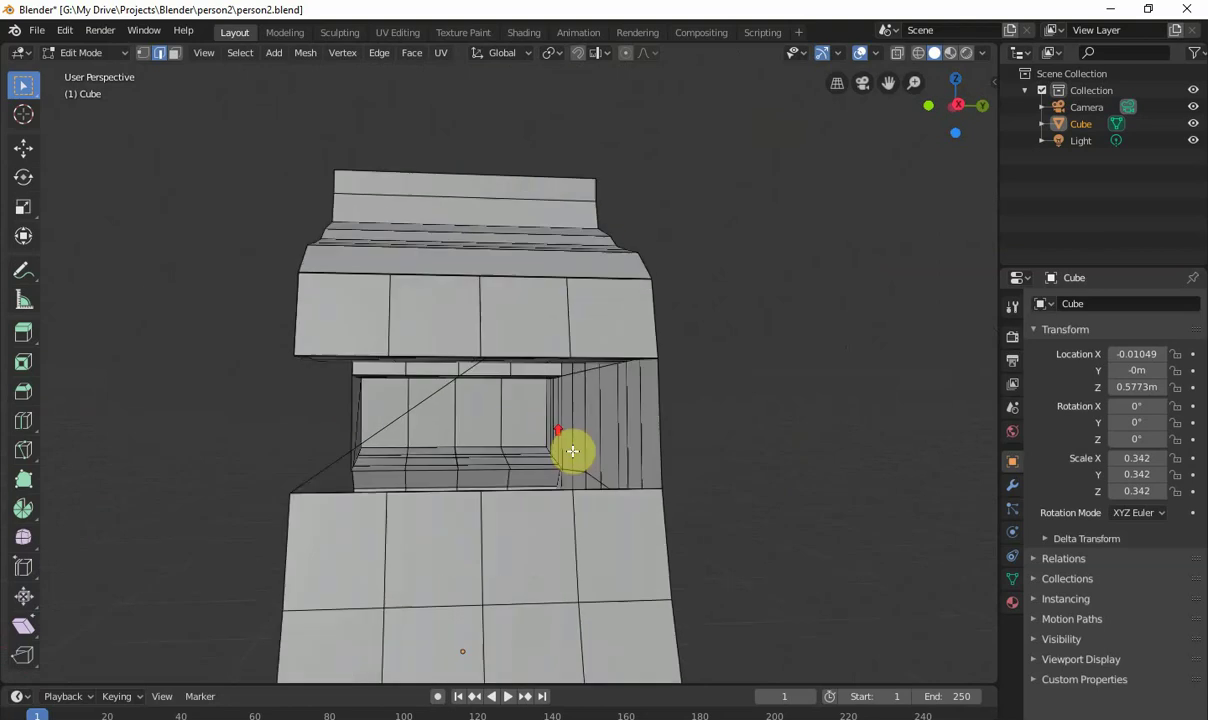
{"action": "left_click_drag", "start_coordinate": [625, 489], "coordinate": [359, 491]}
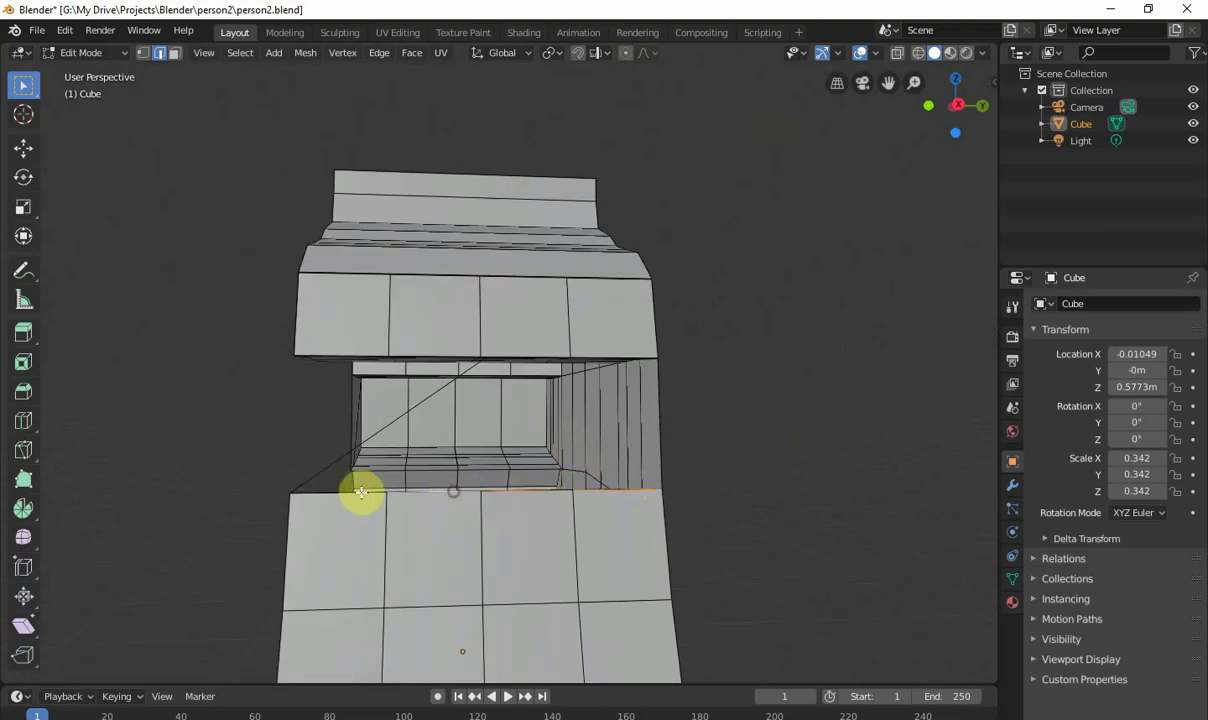
{"action": "left_click", "coordinate": [658, 429], "text": "shift"}
{"action": "mouse_move", "coordinate": [612, 356]}
{"action": "left_mouse_down", "text": "shift"}
{"action": "mouse_move", "coordinate": [361, 350]}
{"action": "mouse_move", "coordinate": [338, 386]}
{"action": "left_mouse_up", "text": "shift"}
{"action": "key", "text": "f"}
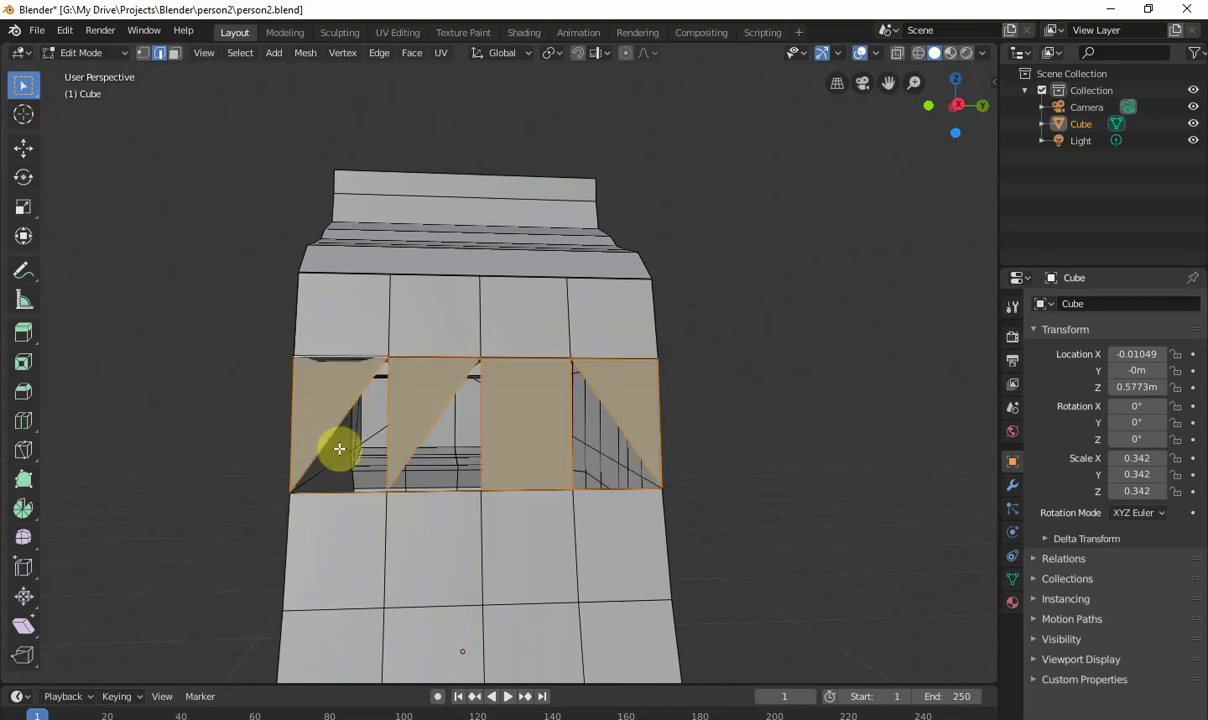
Step: Undo the fill of the right-hand side opening and clear the edge selection
{"action": "left_click", "coordinate": [194, 477]}
{"action": "scroll", "coordinate": [313, 466], "scroll_direction": "up", "scroll_amount": 3}
{"action": "scroll", "coordinate": [313, 464], "scroll_direction": "down", "scroll_amount": 2}
{"action": "middle_click_drag", "start_coordinate": [313, 464], "coordinate": [350, 431]}
{"action": "key", "text": "ctrl+z"}
{"action": "key", "text": "ctrl+z"}
{"action": "left_click", "coordinate": [812, 307]}
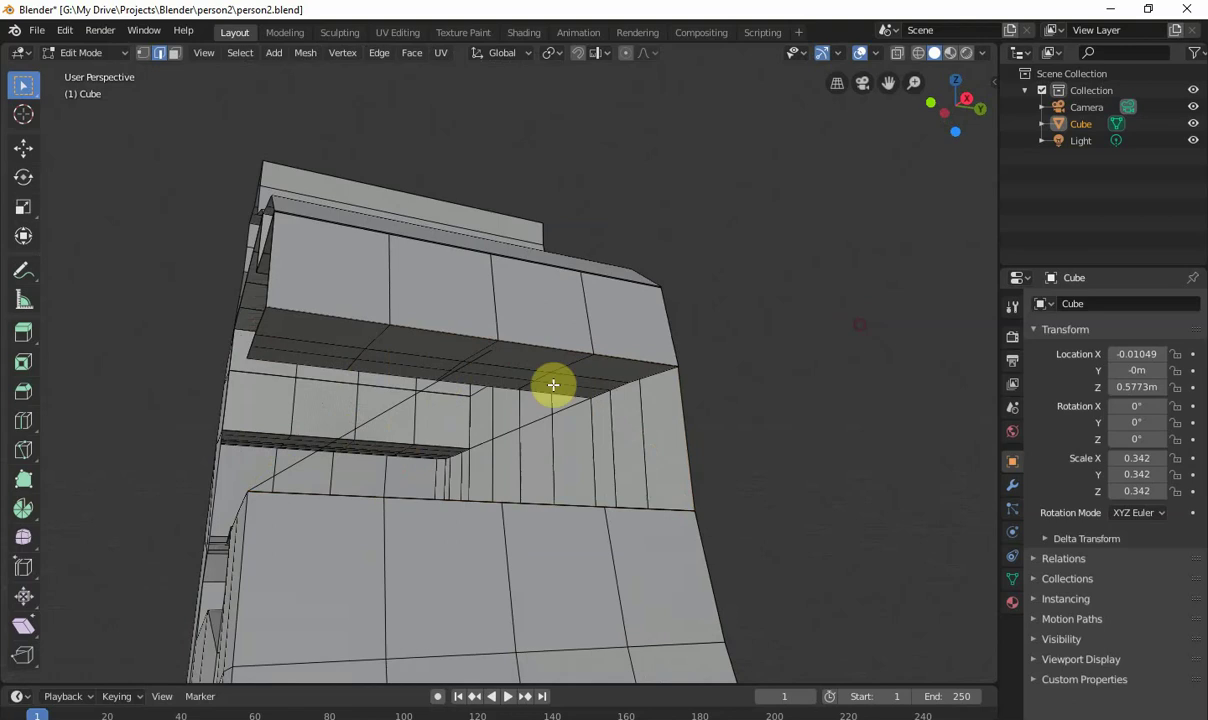
Step: Select the full upper and lower border edges of the right-hand side opening, fill between them with one face, and clear the selection
{"action": "middle_click_drag", "start_coordinate": [553, 386], "coordinate": [542, 386]}
{"action": "left_click", "coordinate": [400, 313]}
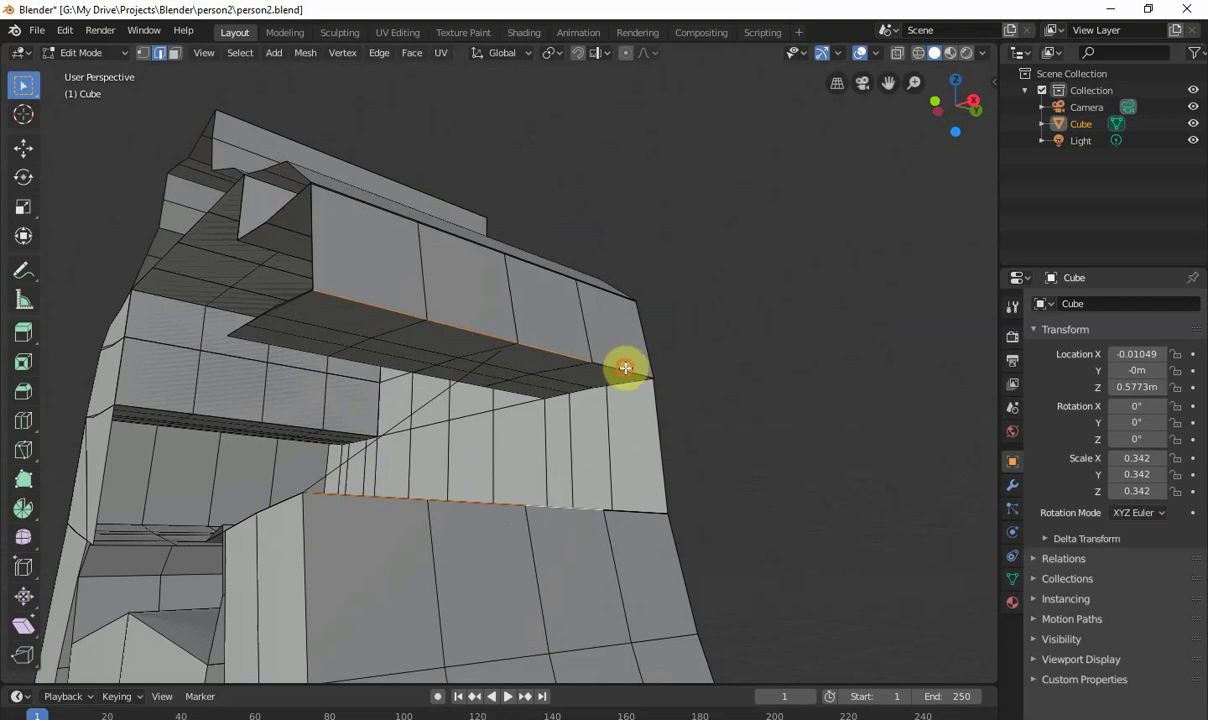
{"action": "key", "text": "f"}
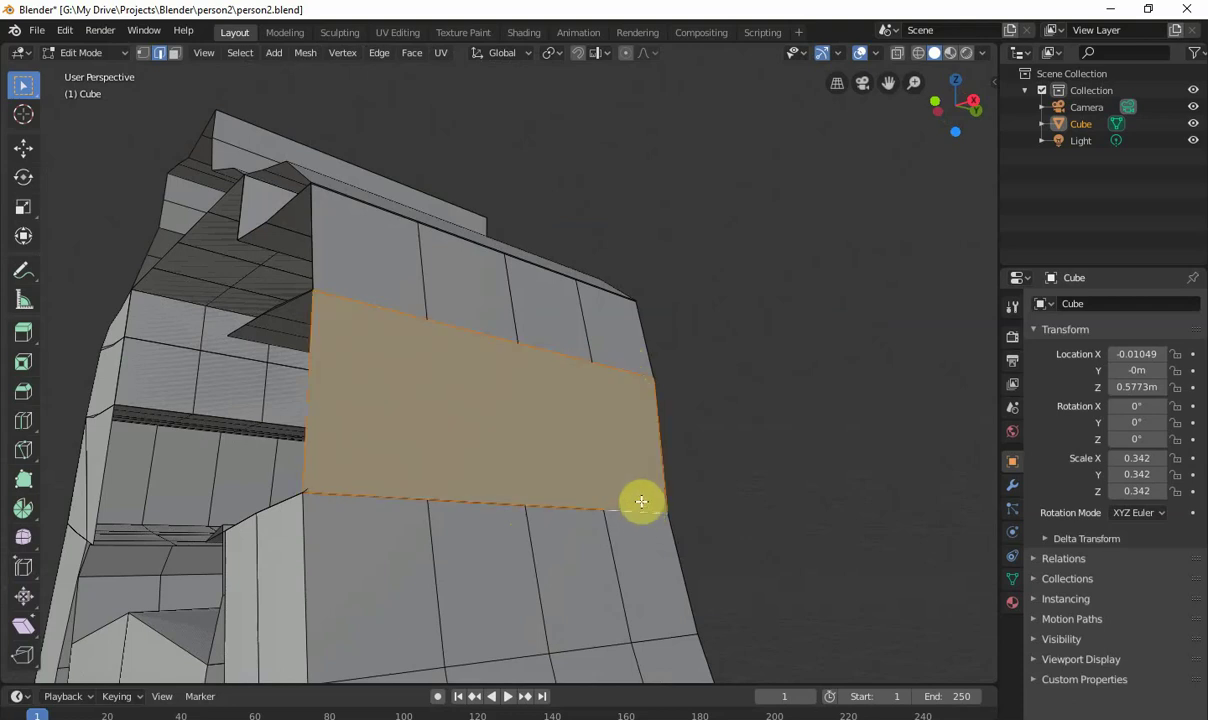
{"action": "left_click", "coordinate": [668, 389]}
Step: In face select mode, select two central faces and the lowest row of faces on the torso's inner back wall
{"action": "middle_click_drag", "start_coordinate": [383, 394], "coordinate": [499, 418]}
{"action": "scroll", "coordinate": [462, 411], "scroll_direction": "down", "scroll_amount": 4}
{"action": "scroll", "coordinate": [422, 464], "scroll_direction": "up", "scroll_amount": 4}
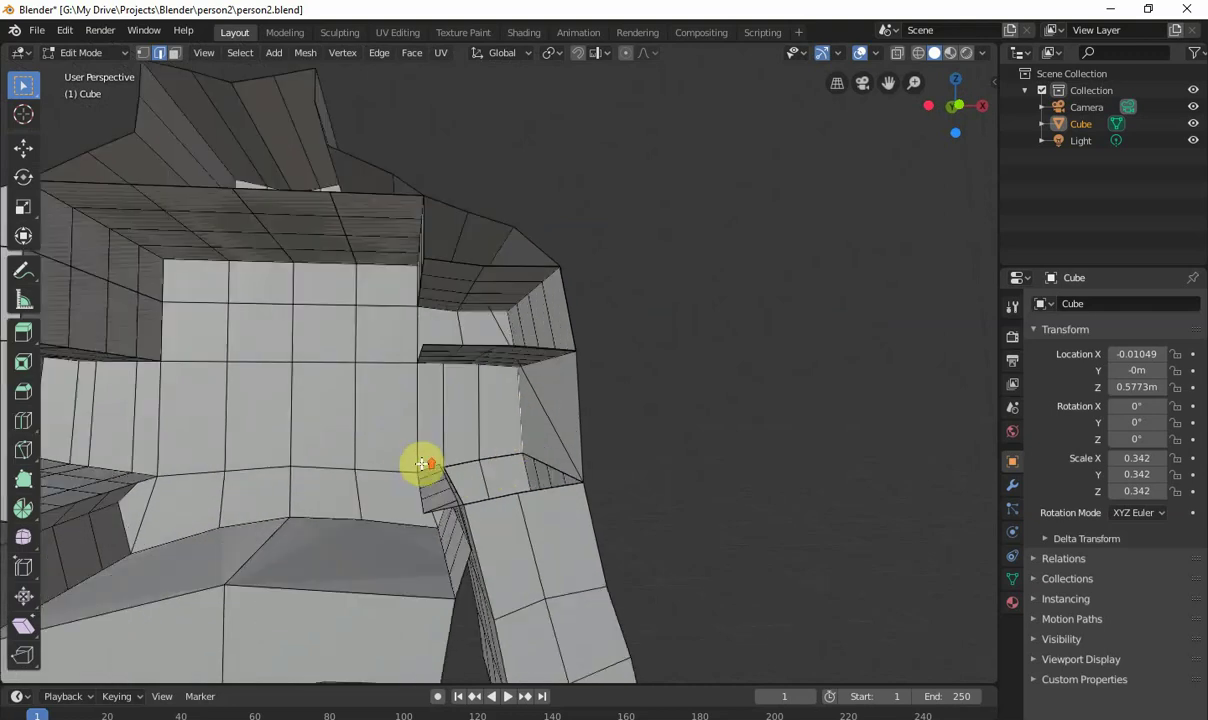
{"action": "middle_click_drag", "start_coordinate": [422, 464], "coordinate": [547, 493]}
{"action": "scroll", "coordinate": [369, 453], "scroll_direction": "down", "scroll_amount": 4}
{"action": "scroll", "coordinate": [480, 386], "scroll_direction": "up", "scroll_amount": 4}
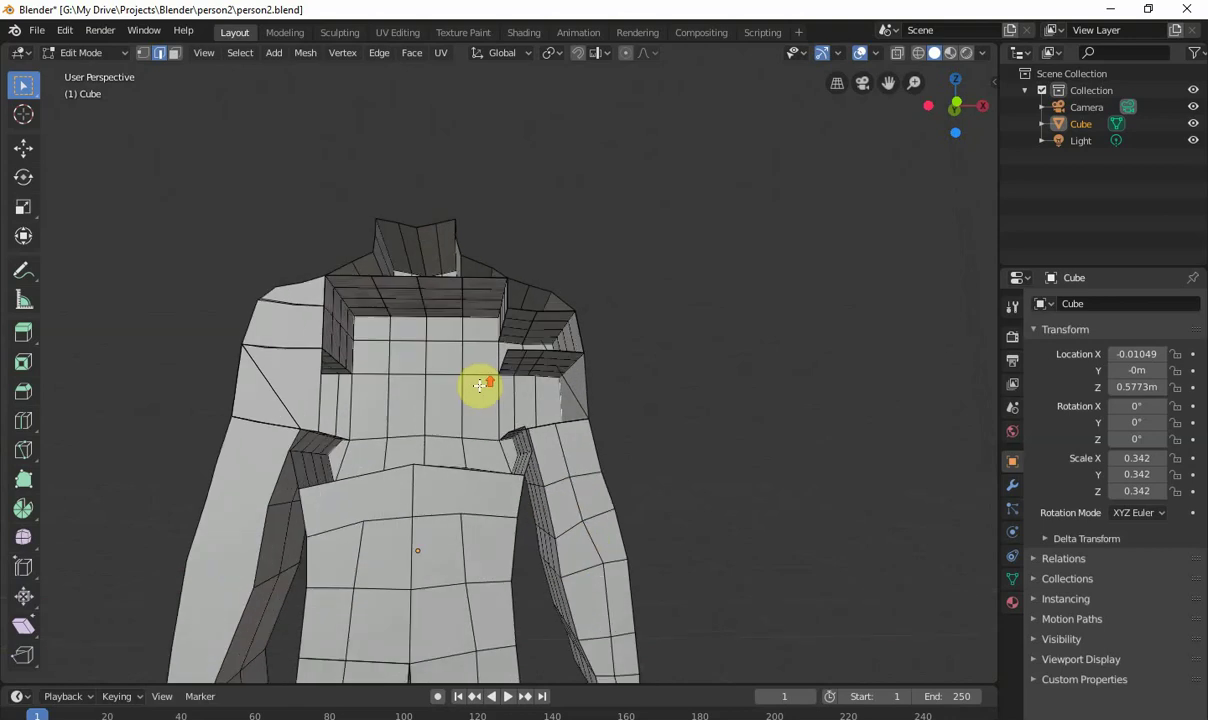
{"action": "middle_click_drag", "start_coordinate": [480, 385], "coordinate": [461, 414]}
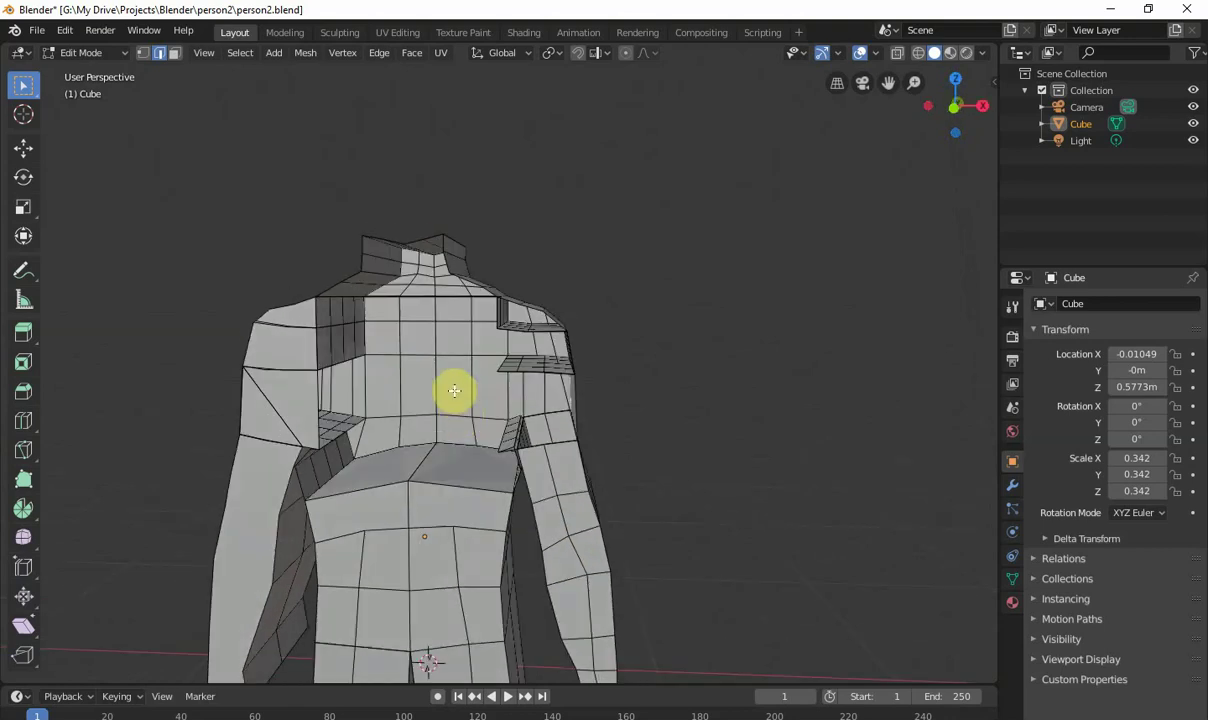
{"action": "key", "text": "3"}
{"action": "left_click", "coordinate": [450, 390]}
{"action": "left_click", "coordinate": [418, 400], "text": "shift"}
{"action": "left_click", "coordinate": [385, 441], "text": "shift"}
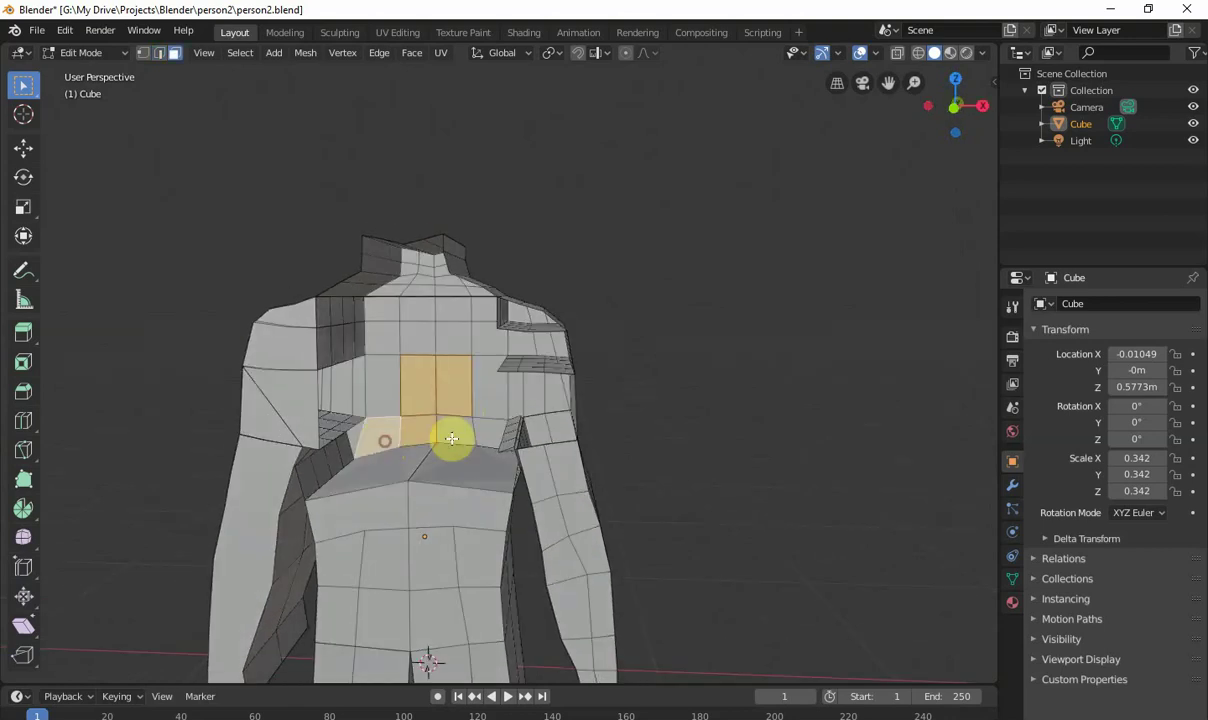
{"action": "left_click", "coordinate": [452, 438], "text": "shift"}
{"action": "left_click", "coordinate": [490, 430], "text": "shift"}
Step: Add the right-hand back-wall faces from the chest out to the arm and up to the shoulder to the selection
{"action": "left_click", "coordinate": [488, 385], "text": "shift"}
{"action": "left_click", "coordinate": [535, 397], "text": "shift"}
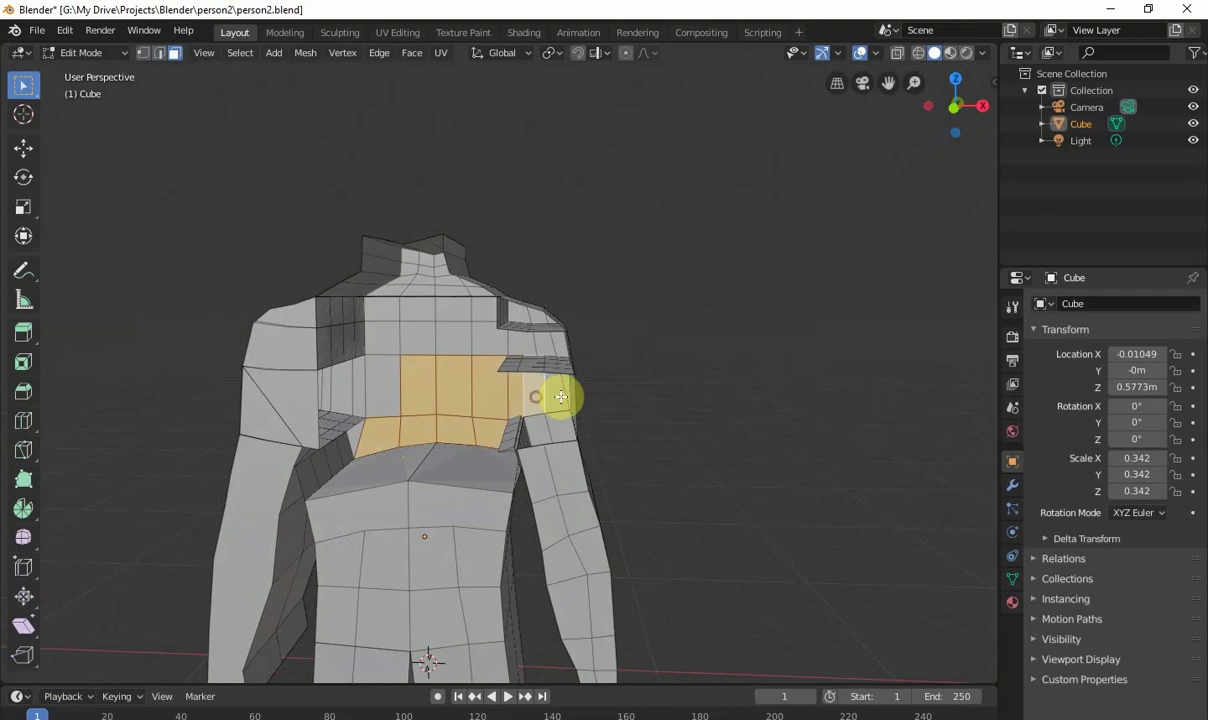
{"action": "left_click", "coordinate": [561, 397], "text": "shift"}
{"action": "left_click", "coordinate": [521, 342], "text": "shift"}
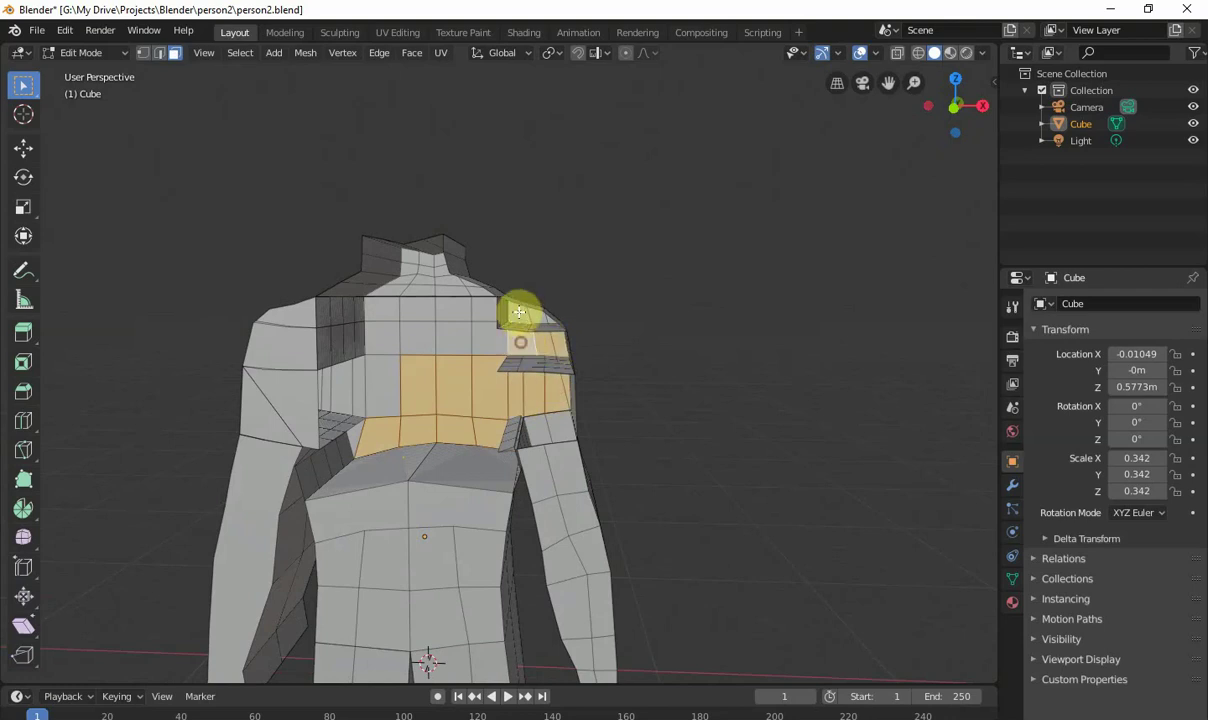
{"action": "left_click", "coordinate": [526, 316], "text": "shift"}
Step: Add the next row of back-wall faces above the centre and the remaining left-hand faces beside the arm to the selection
{"action": "left_click", "coordinate": [488, 340], "text": "shift"}
{"action": "left_click", "coordinate": [455, 340], "text": "shift"}
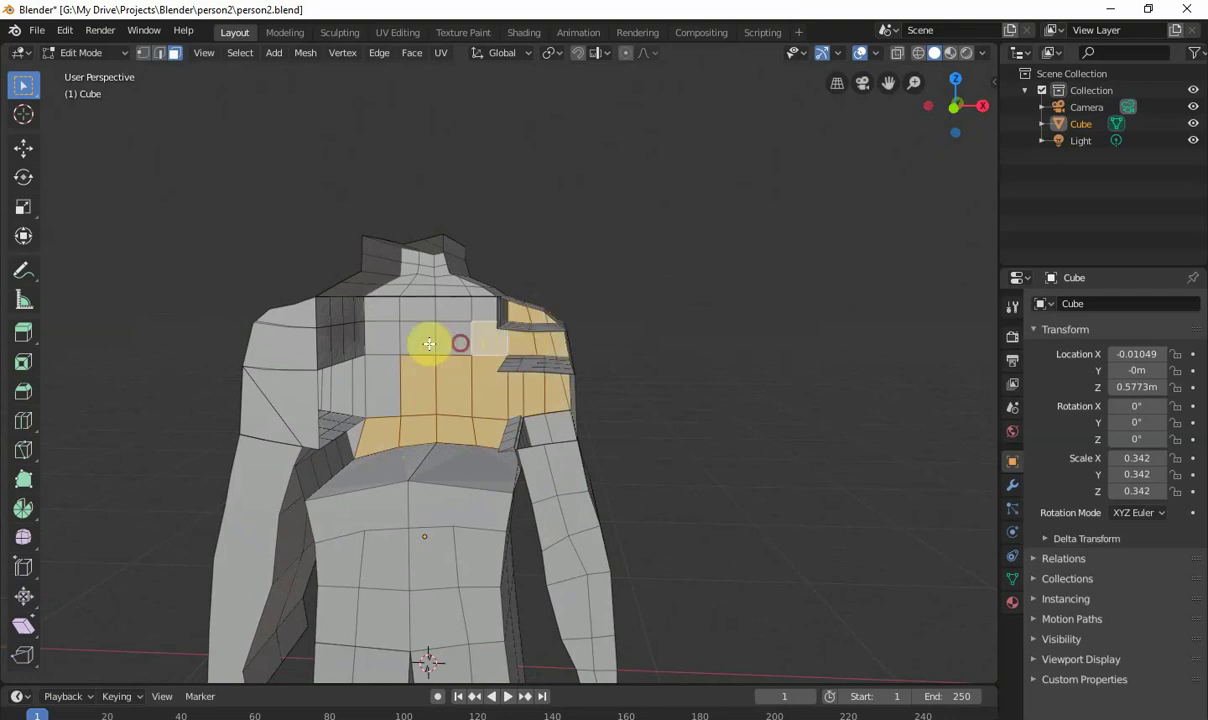
{"action": "left_click", "coordinate": [420, 340], "text": "shift"}
{"action": "left_click", "coordinate": [388, 340], "text": "shift"}
{"action": "left_click", "coordinate": [390, 378], "text": "shift"}
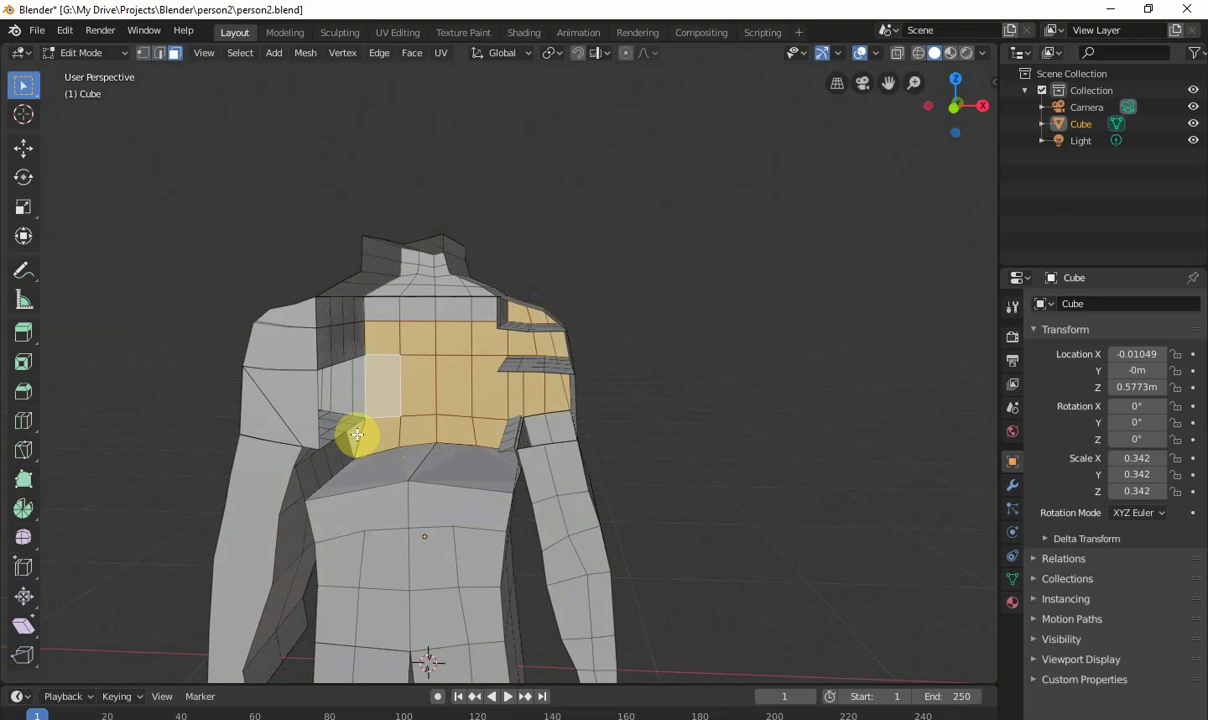
{"action": "left_click", "coordinate": [356, 433], "text": "shift"}
{"action": "left_click", "coordinate": [339, 397], "text": "shift"}
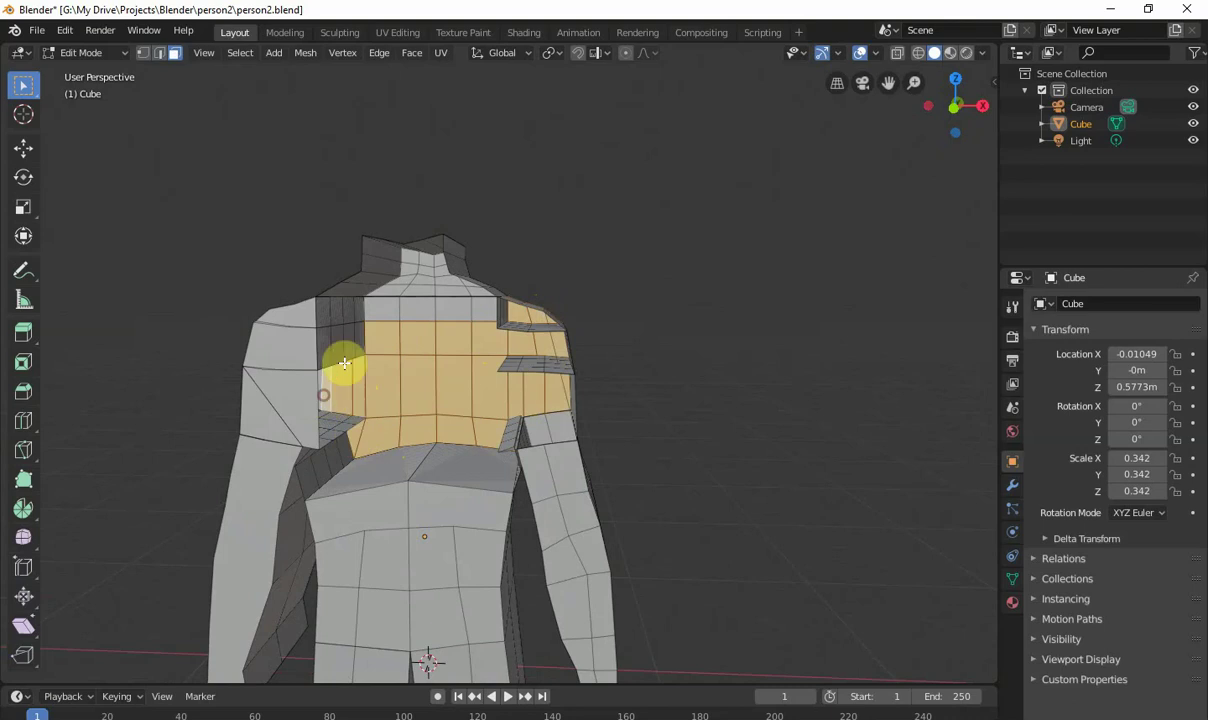
Step: Add the top row of back-wall faces and the inner back faces of the neck base and neck to the selection
{"action": "left_click", "coordinate": [411, 311], "text": "shift"}
{"action": "left_click", "coordinate": [482, 313], "text": "shift"}
{"action": "left_click", "coordinate": [475, 291], "text": "shift"}
{"action": "left_click", "coordinate": [456, 291], "text": "shift"}
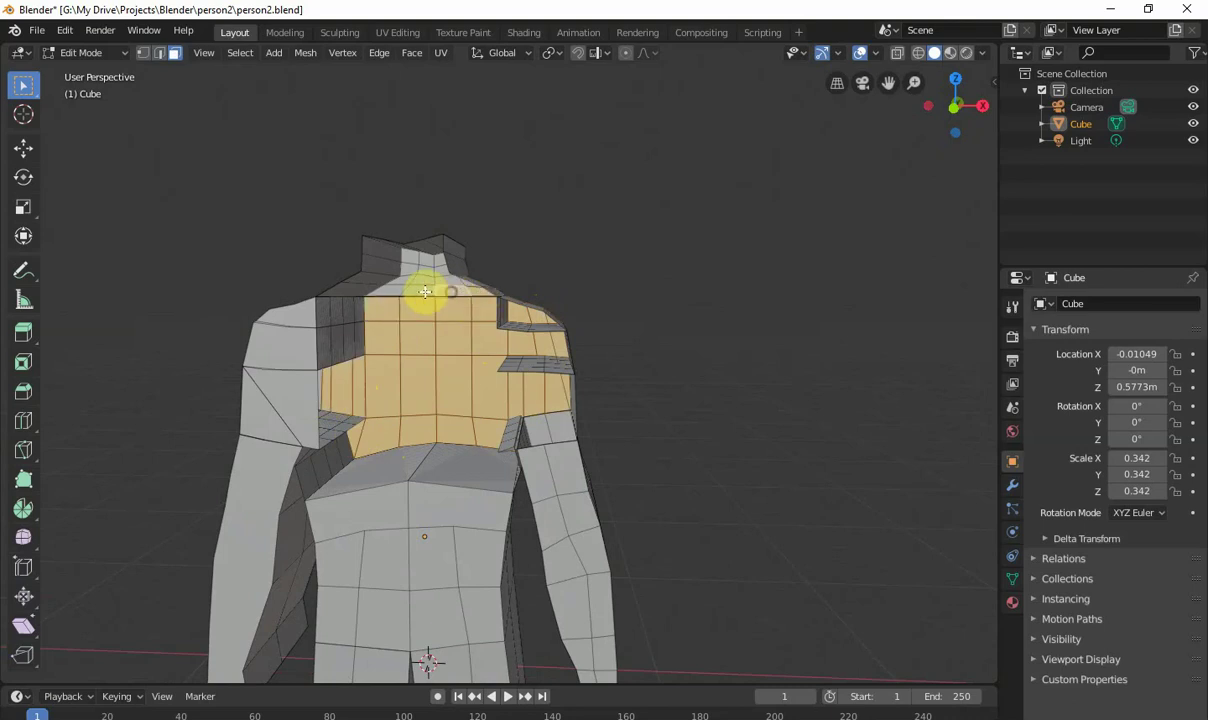
{"action": "left_click", "coordinate": [428, 290], "text": "shift"}
{"action": "scroll", "coordinate": [411, 288], "scroll_direction": "up", "scroll_amount": 2}
{"action": "middle_click_drag", "start_coordinate": [423, 262], "coordinate": [399, 267]}
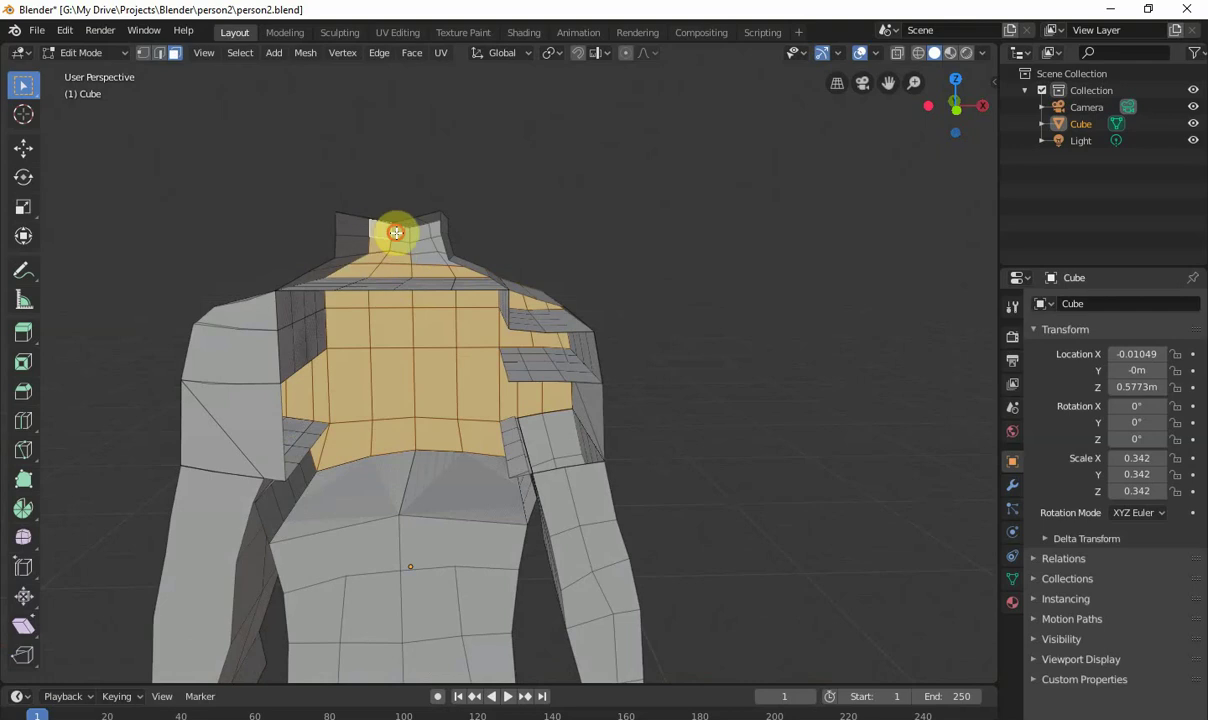
{"action": "left_click", "coordinate": [426, 249], "text": "shift"}
{"action": "scroll", "coordinate": [450, 263], "scroll_direction": "up", "scroll_amount": 3}
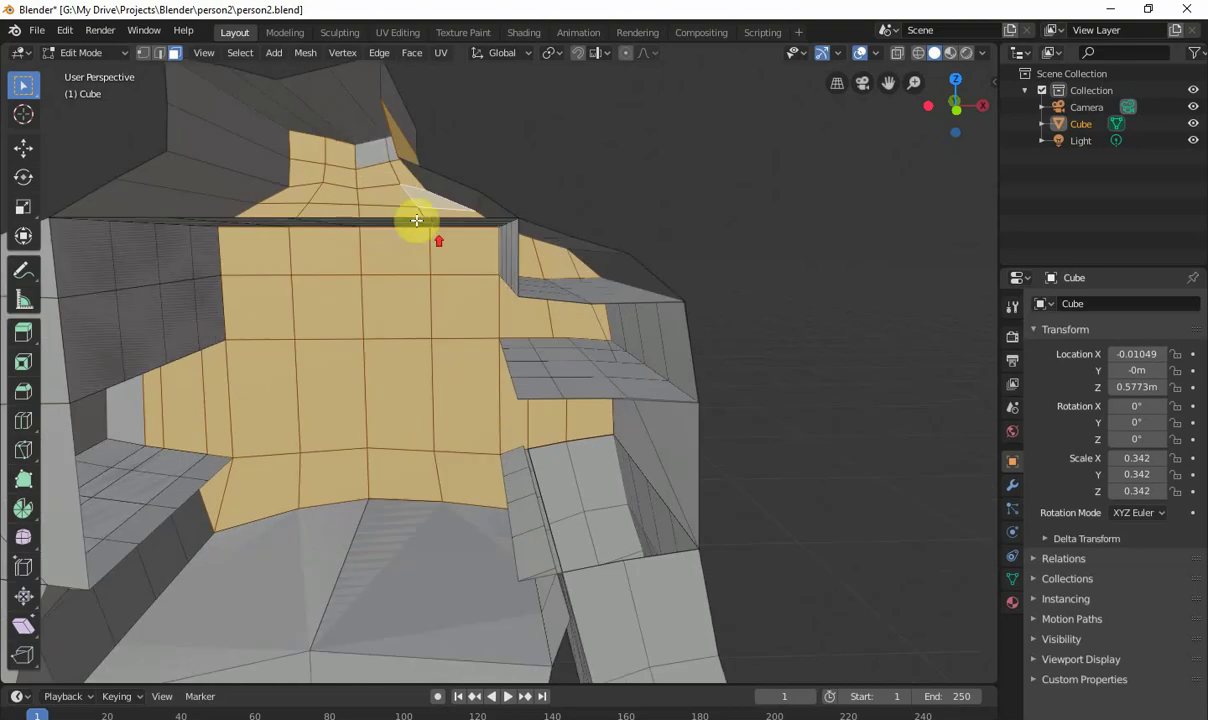
{"action": "left_click", "coordinate": [389, 152], "text": "shift"}
Step: Extrude the selected back-wall faces about -0.67 m along their normal to the front of the torso, and clear the selection
{"action": "scroll", "coordinate": [406, 146], "scroll_direction": "down", "scroll_amount": 5}
{"action": "middle_click_drag", "start_coordinate": [402, 178], "coordinate": [418, 364]}
{"action": "key", "text": "e"}
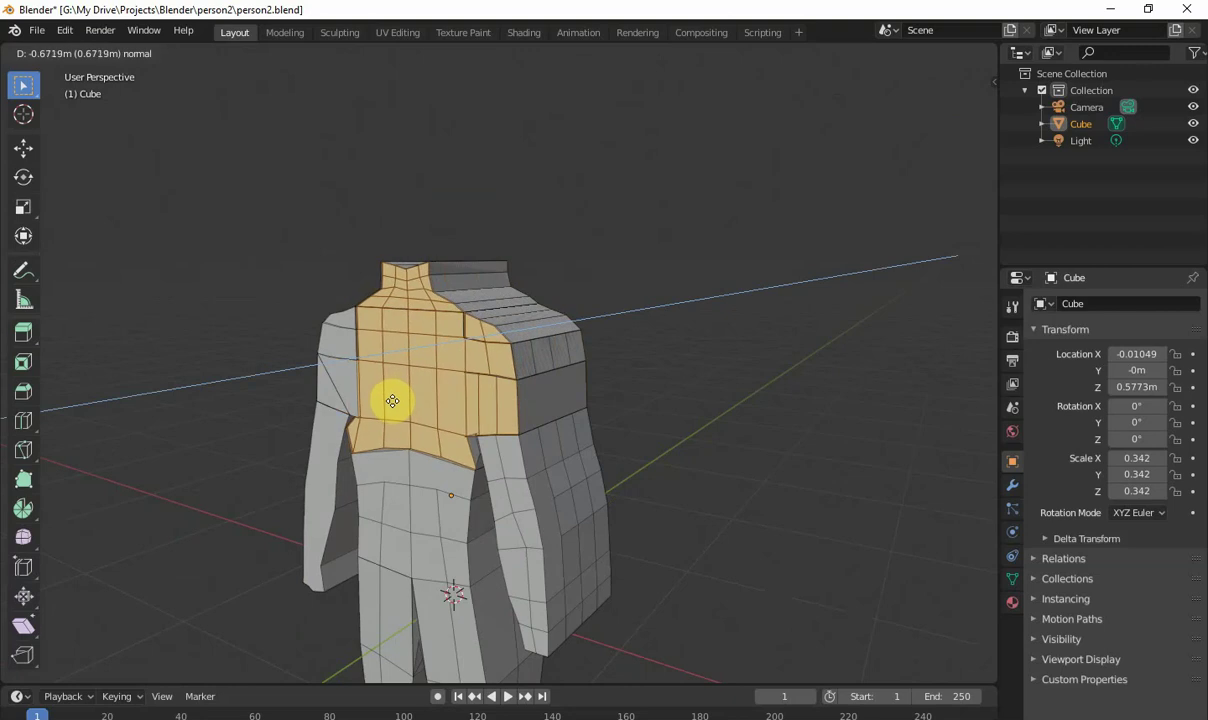
{"action": "left_click", "coordinate": [391, 405]}
{"action": "left_click", "coordinate": [626, 402]}
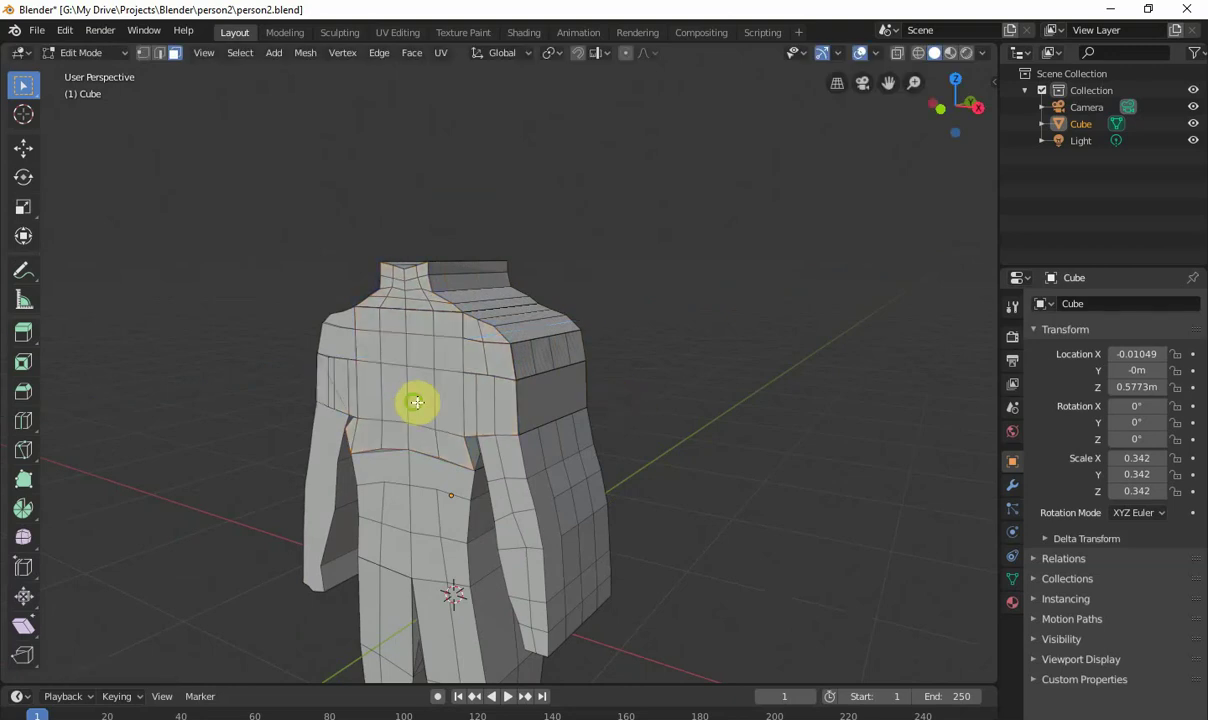
Step: Try to extrude the body faces selected from the front view along the global Y axis
{"action": "middle_click_drag", "start_coordinate": [415, 402], "coordinate": [540, 464]}
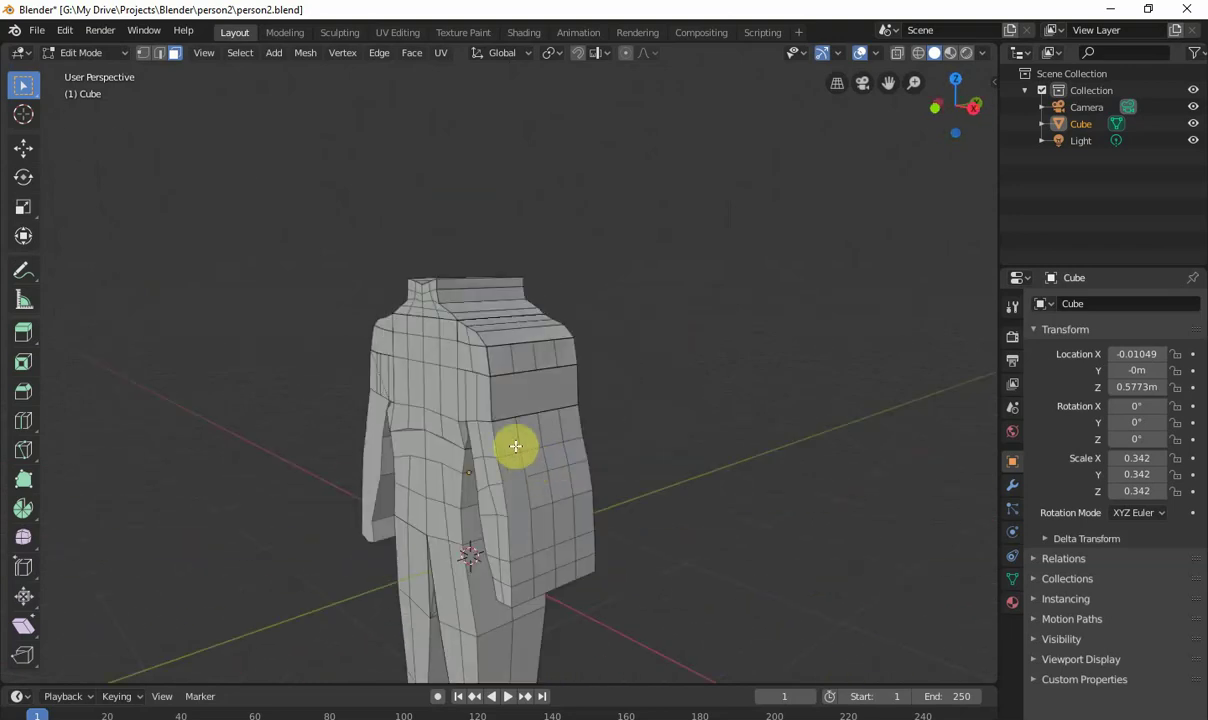
{"action": "middle_click_drag", "start_coordinate": [512, 454], "coordinate": [561, 365]}
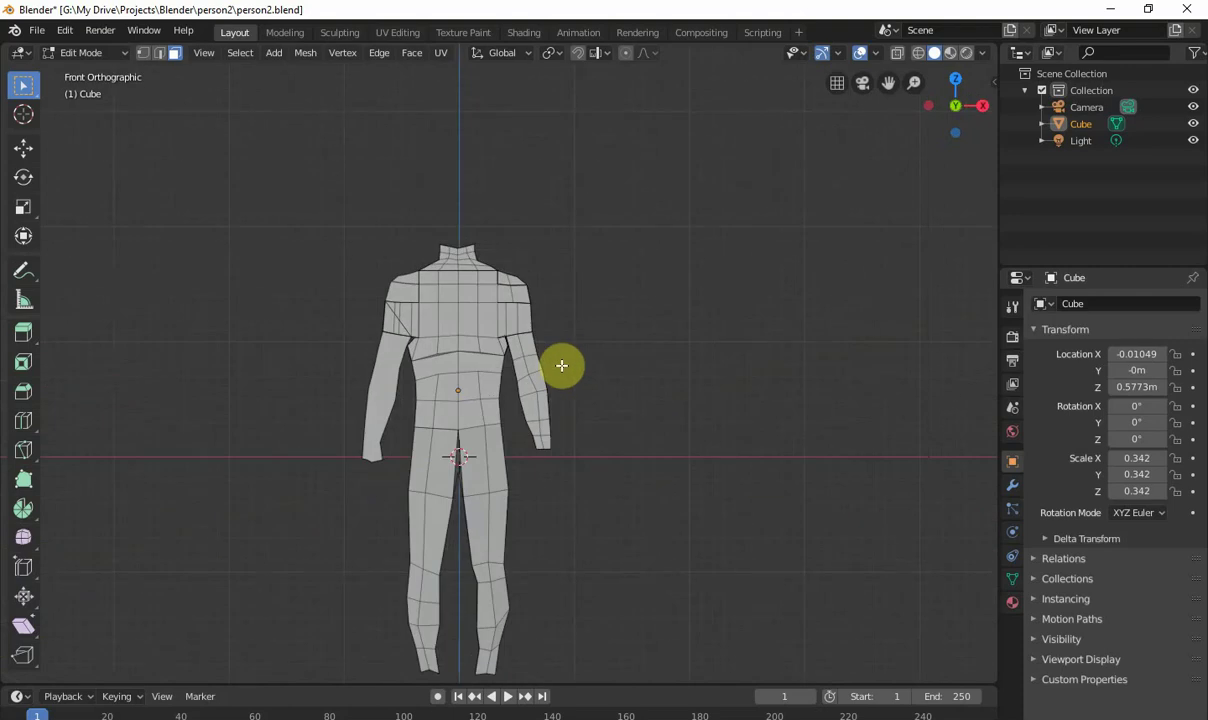
{"action": "left_click_drag", "start_coordinate": [323, 234], "coordinate": [670, 690]}
{"action": "middle_click_drag", "start_coordinate": [670, 690], "coordinate": [409, 558]}
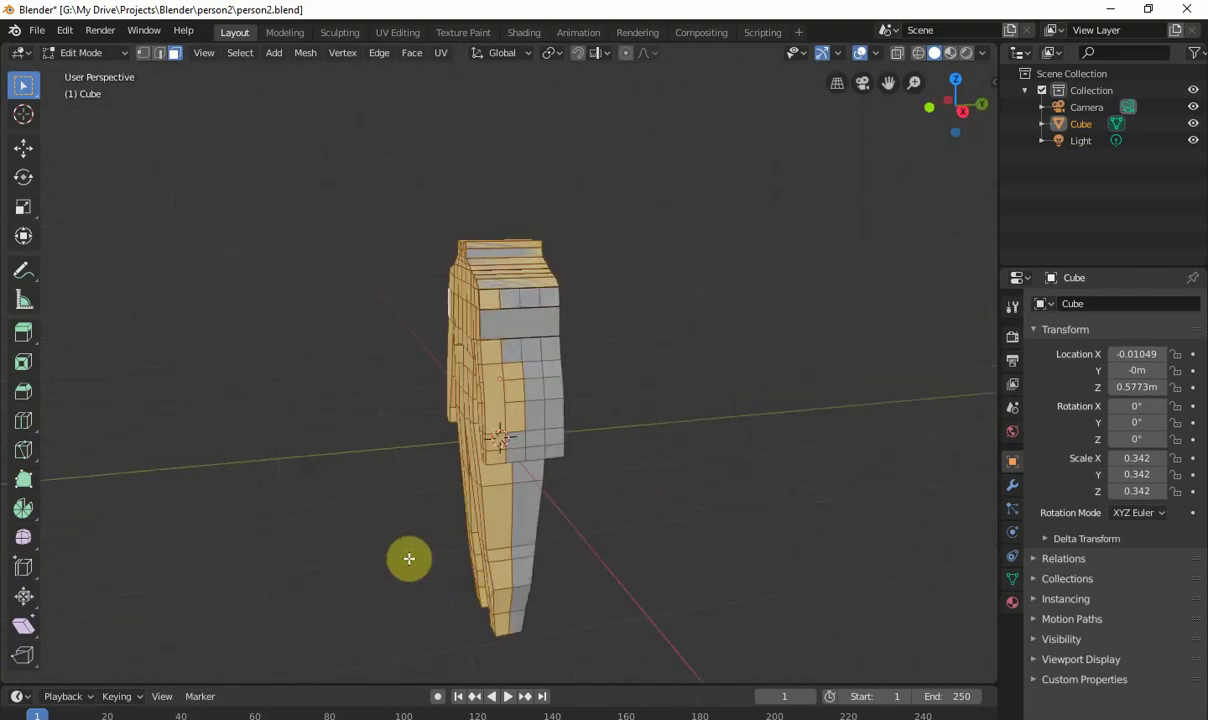
{"action": "key", "text": "e"}
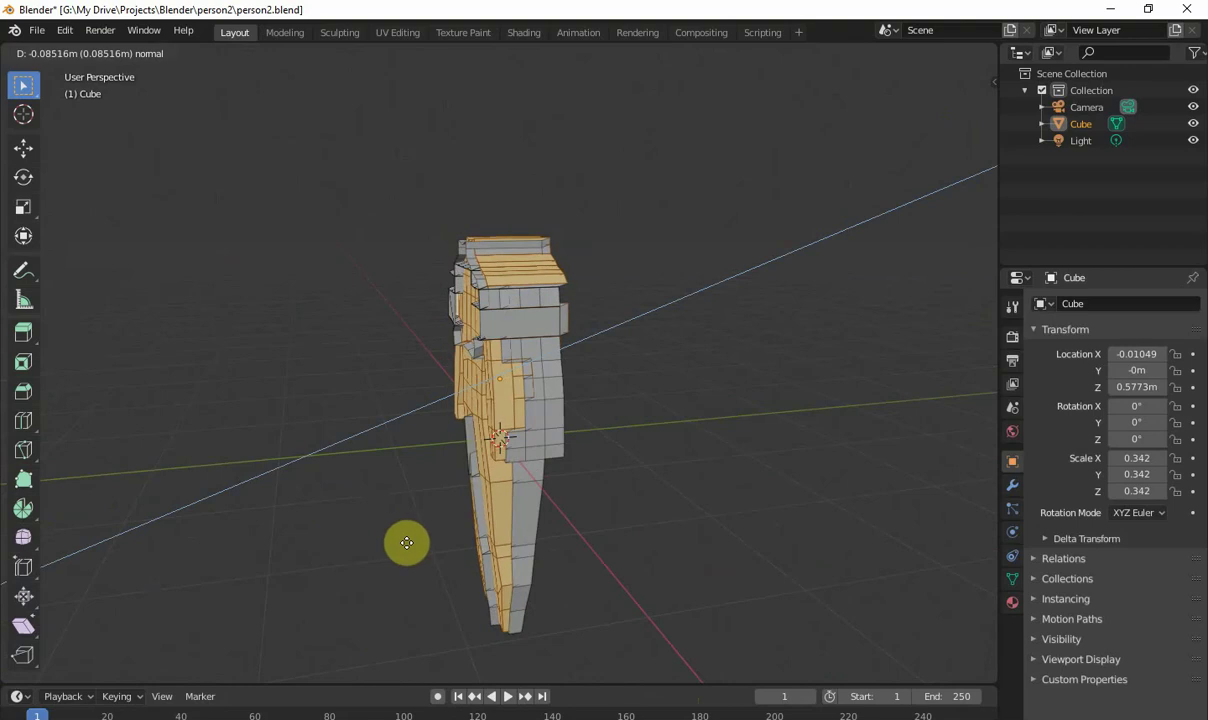
{"action": "key", "text": "x"}
{"action": "key", "text": "y"}
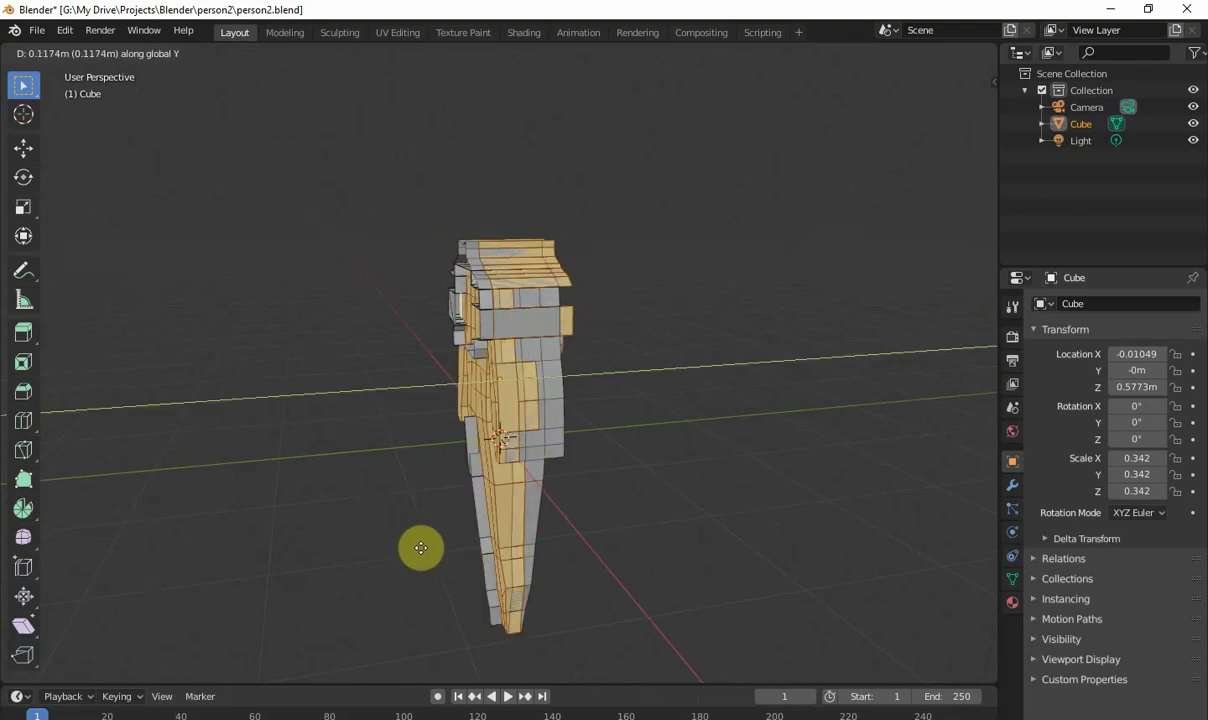
{"action": "left_click", "coordinate": [395, 546]}
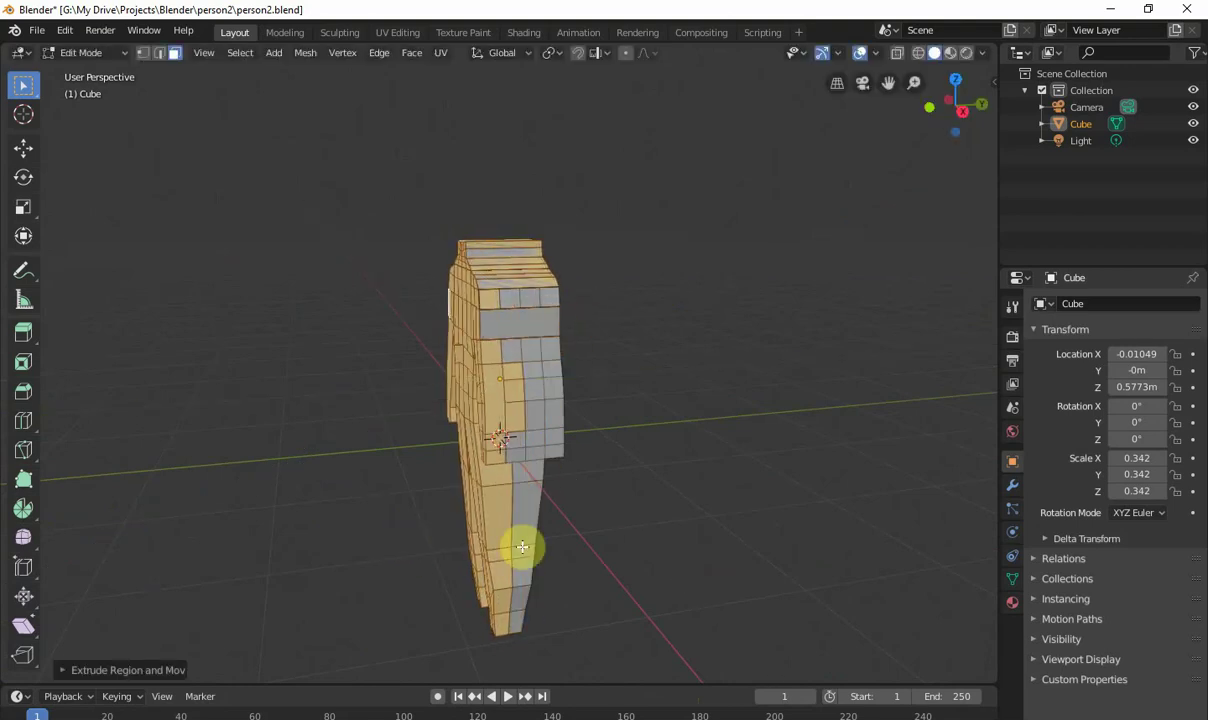
Step: Select the entire body mesh and scale it down along the Y axis to make it thinner front to back
{"action": "middle_click_drag", "start_coordinate": [518, 547], "coordinate": [537, 512]}
{"action": "key", "text": "a"}
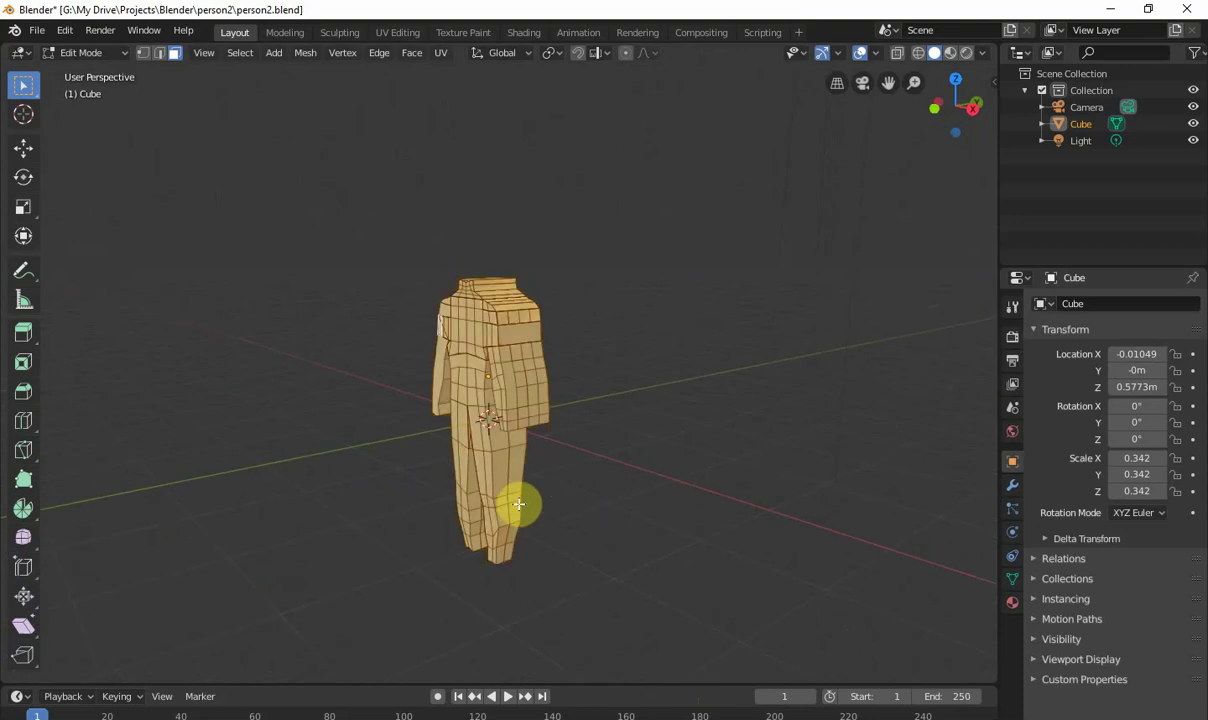
{"action": "key", "text": "s"}
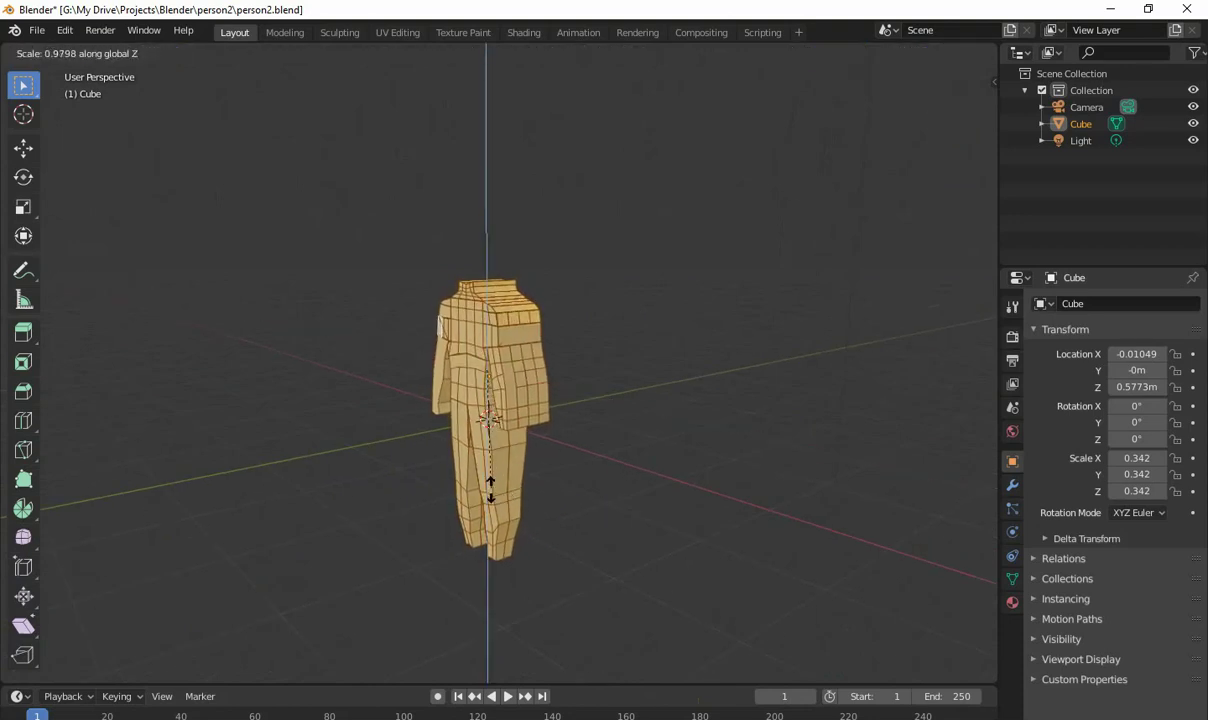
{"action": "left_click", "coordinate": [519, 420]}
Step: Scale the entire body mesh to about 0.83 along the global Y axis
{"action": "middle_click_drag", "start_coordinate": [520, 418], "coordinate": [491, 426]}
{"action": "scroll", "coordinate": [488, 423], "scroll_direction": "up", "scroll_amount": 3}
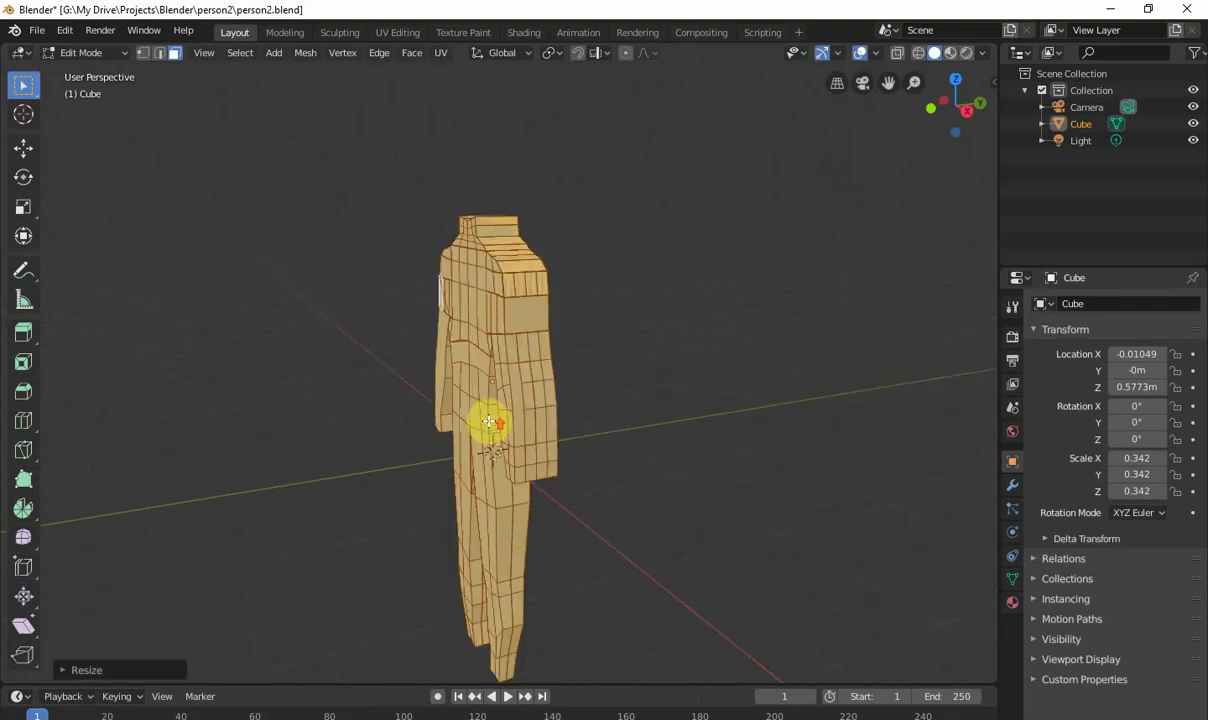
{"action": "scroll", "coordinate": [534, 418], "scroll_direction": "down", "scroll_amount": 3}
{"action": "key", "text": "s"}
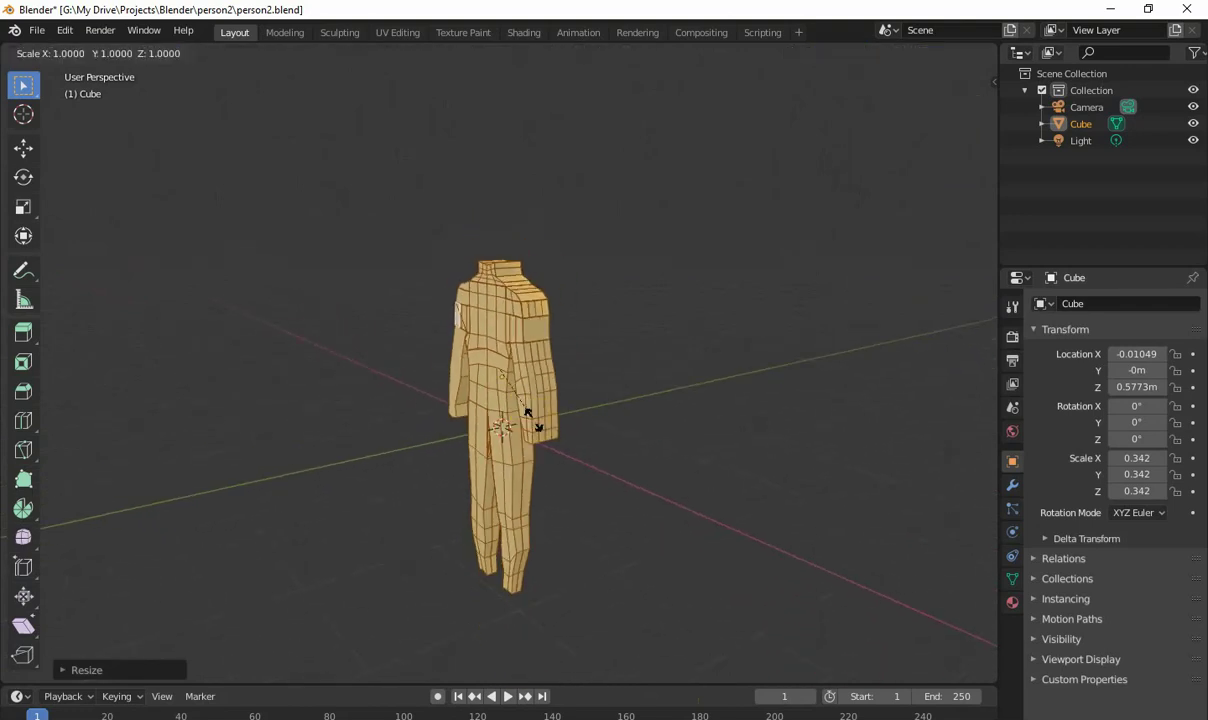
{"action": "key", "text": "y"}
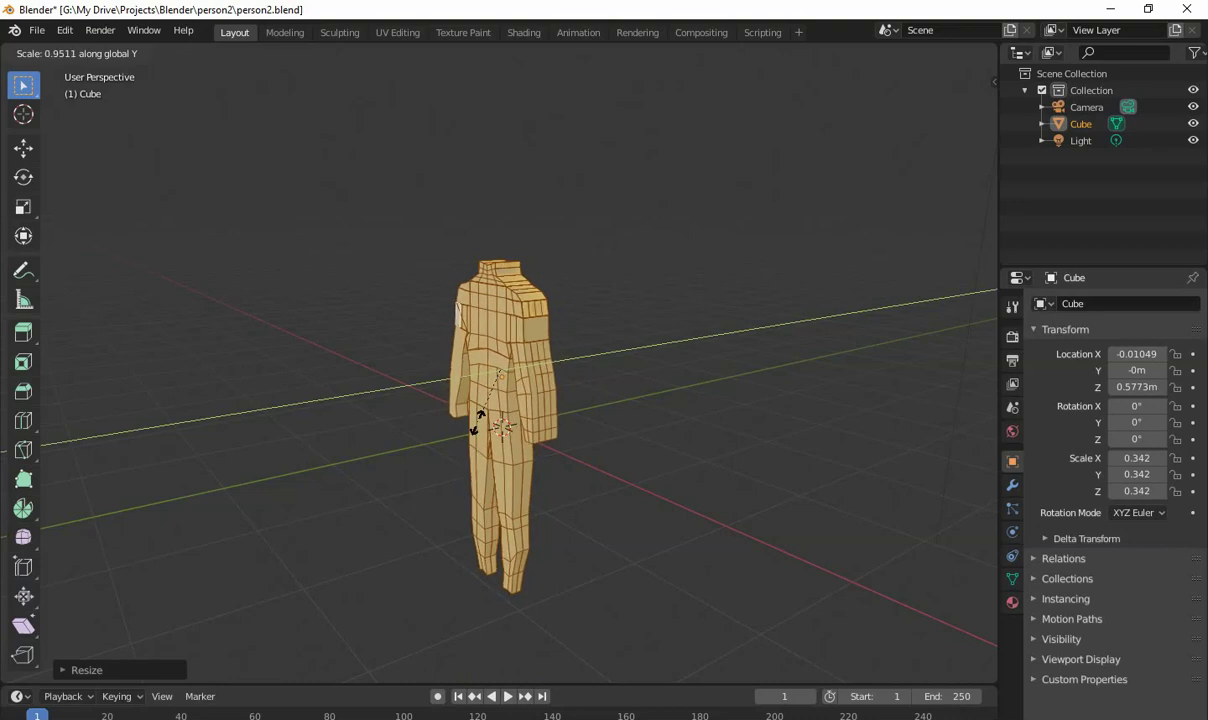
{"action": "key", "text": "x"}
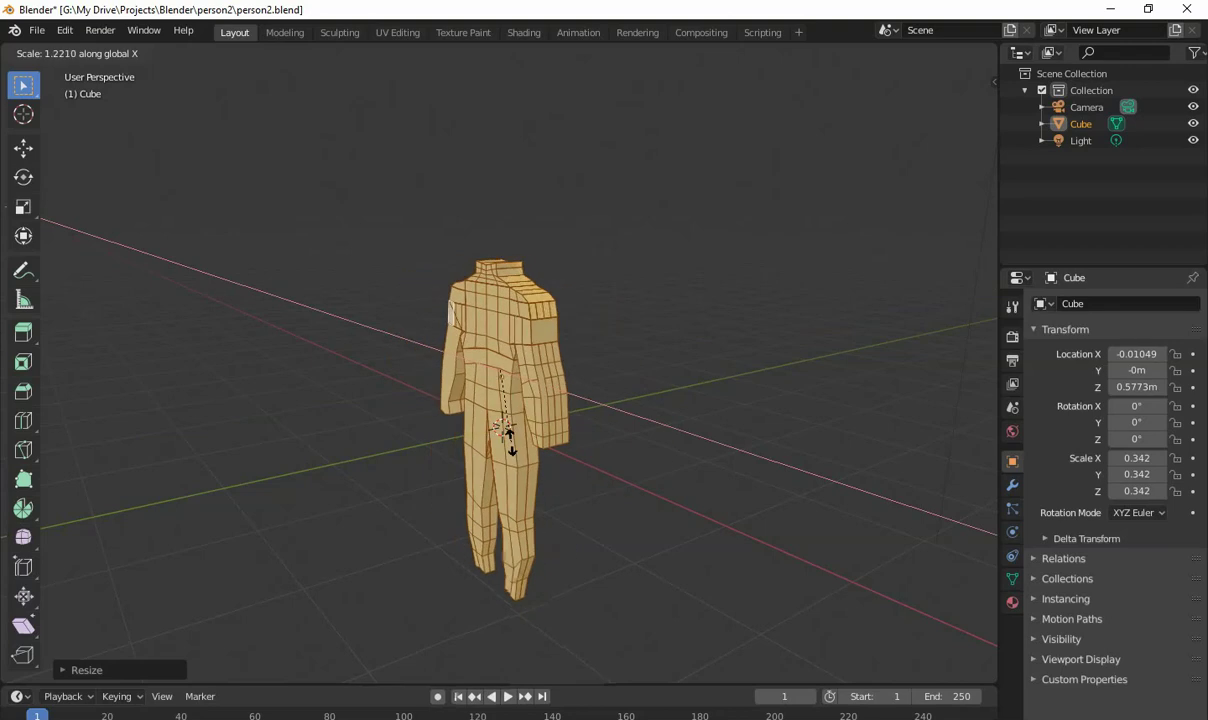
{"action": "key", "text": "y"}
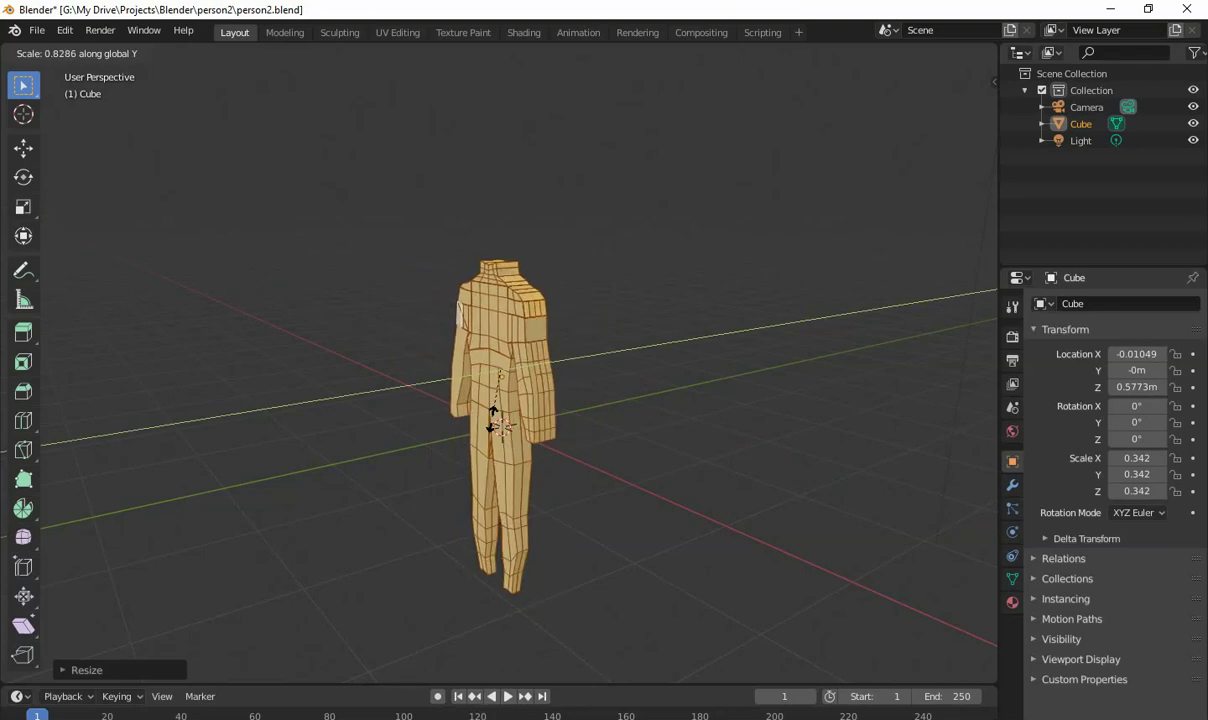
{"action": "left_click", "coordinate": [493, 412]}
{"action": "middle_click_drag", "start_coordinate": [671, 480], "coordinate": [601, 456]}
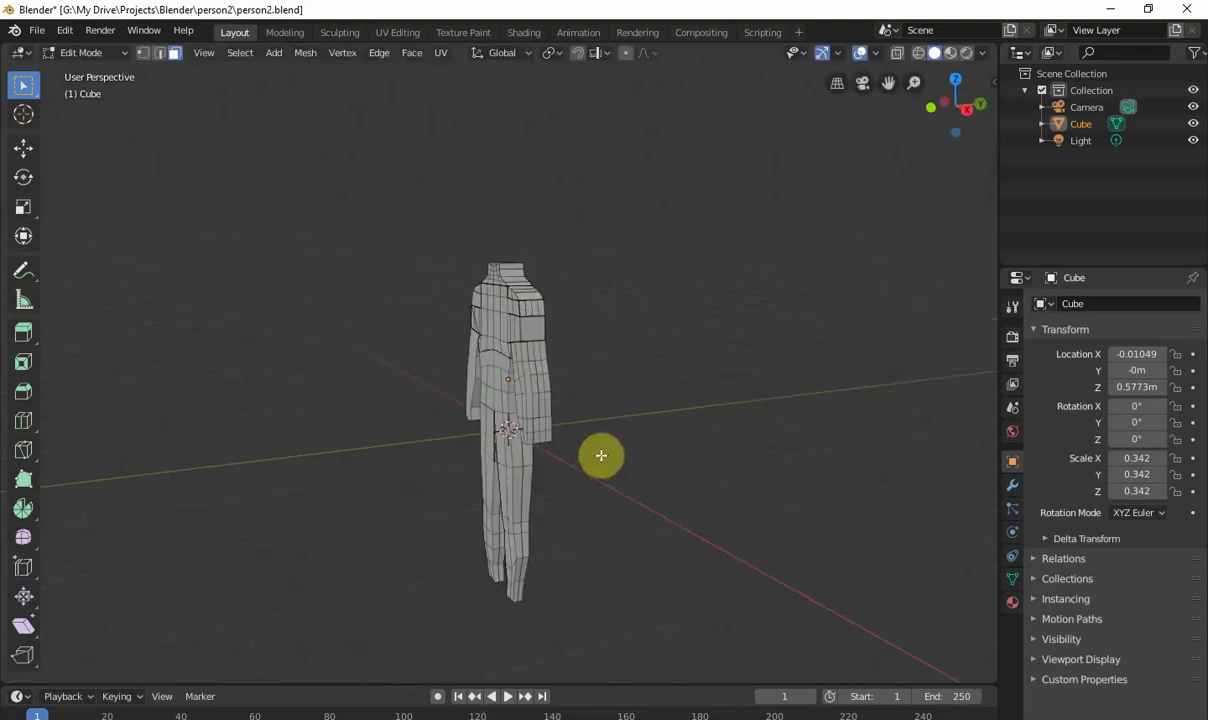
{"action": "scroll", "coordinate": [601, 456], "scroll_direction": "up", "scroll_amount": 3}
{"action": "mouse_move", "coordinate": [566, 418]}
{"action": "middle_mouse_down"}
{"action": "mouse_move", "coordinate": [561, 359]}
{"action": "mouse_move", "coordinate": [552, 363]}
{"action": "mouse_move", "coordinate": [574, 248]}
{"action": "mouse_move", "coordinate": [604, 318]}
{"action": "mouse_move", "coordinate": [557, 406]}
{"action": "middle_mouse_up"}
{"action": "middle_click_drag", "start_coordinate": [564, 456], "coordinate": [588, 410]}
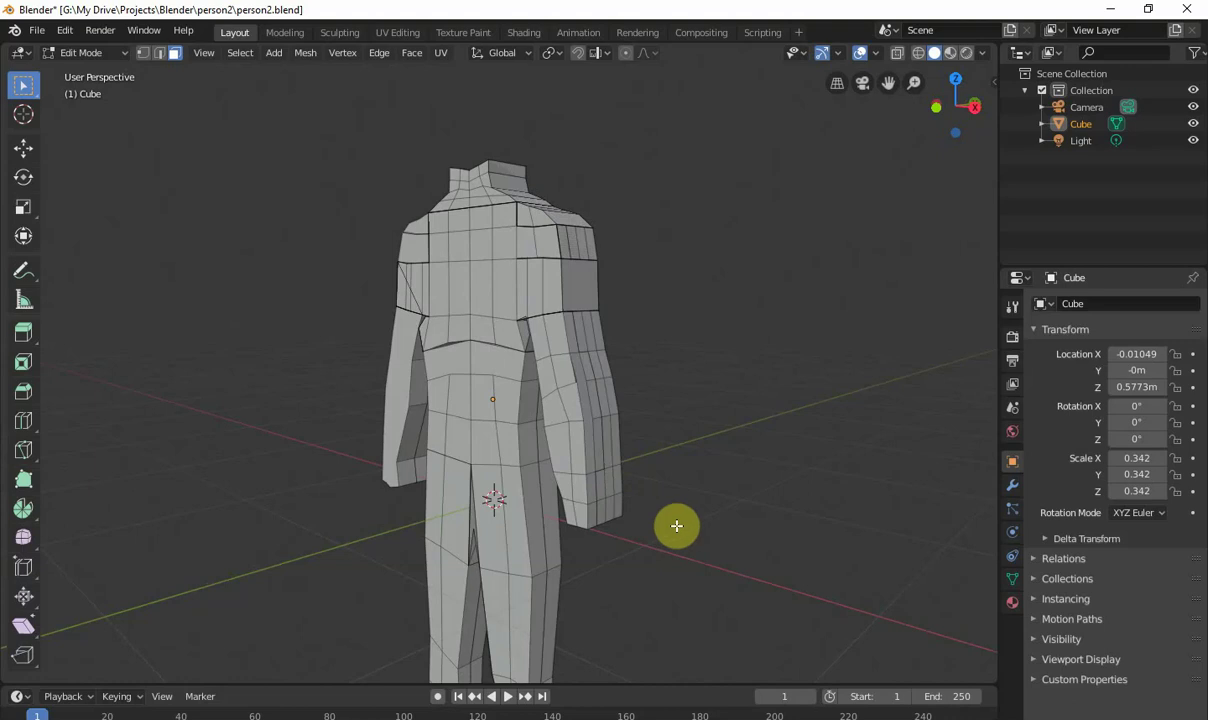
Step: Scale the front faces of the figure's left arm and shoulder along the global Y axis, and clear the selection
{"action": "key", "text": "KP_1"}
{"action": "left_click_drag", "start_coordinate": [650, 551], "coordinate": [534, 183]}
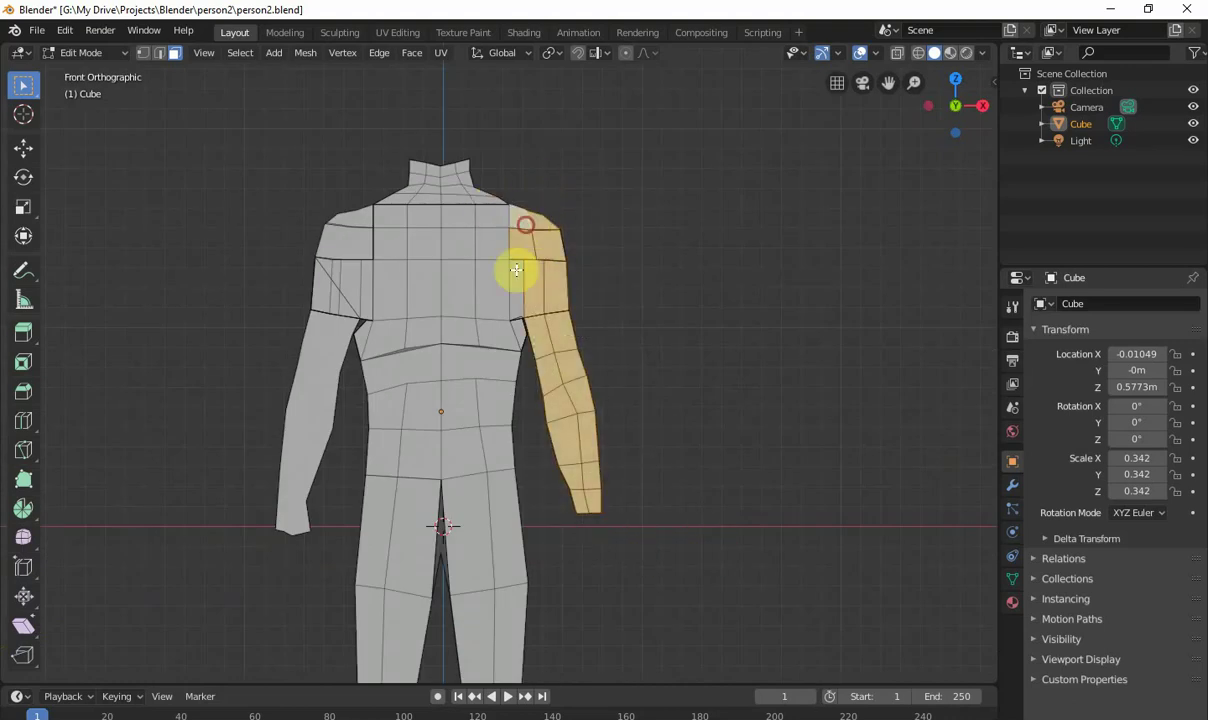
{"action": "middle_click_drag", "start_coordinate": [513, 305], "coordinate": [537, 389]}
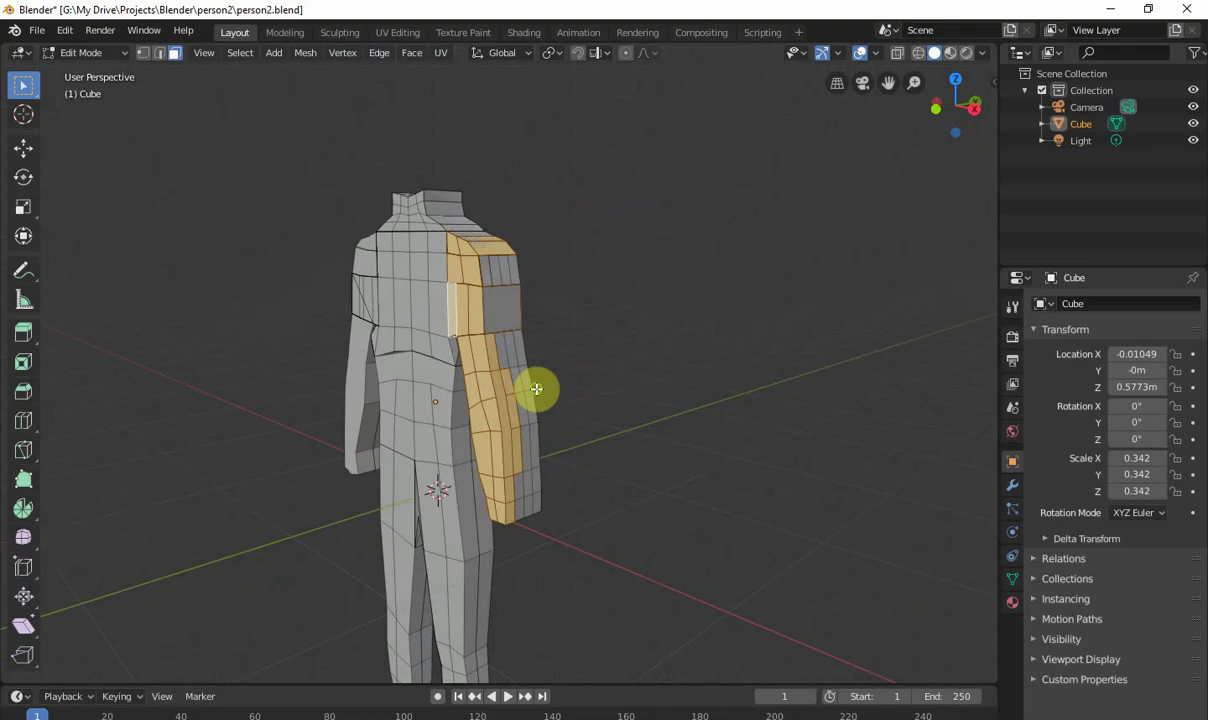
{"action": "key", "text": "s"}
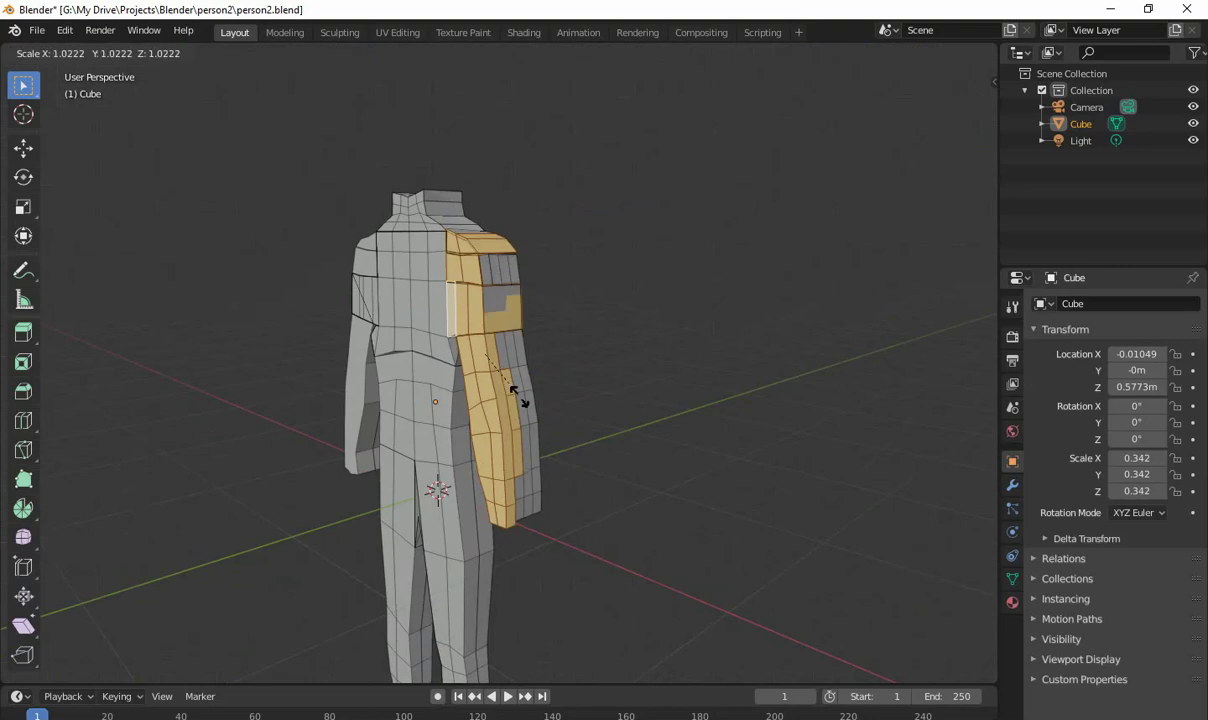
{"action": "key", "text": "y"}
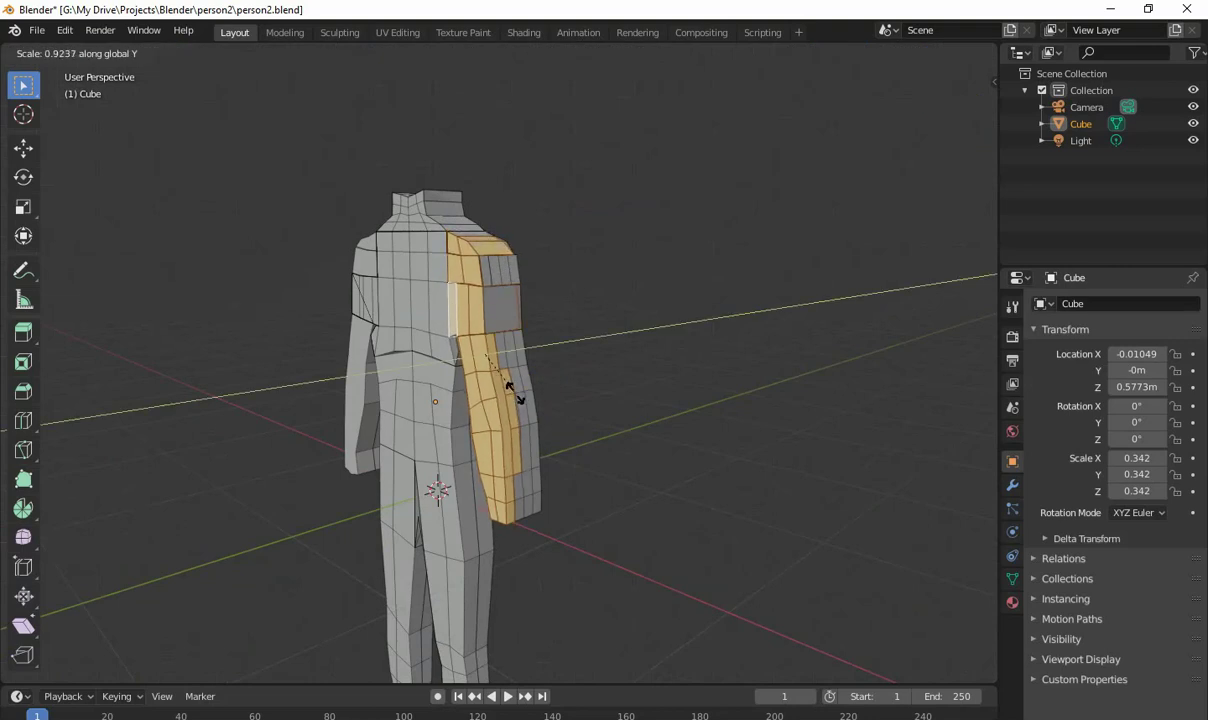
{"action": "left_click", "coordinate": [497, 362]}
{"action": "key", "text": "Tab"}
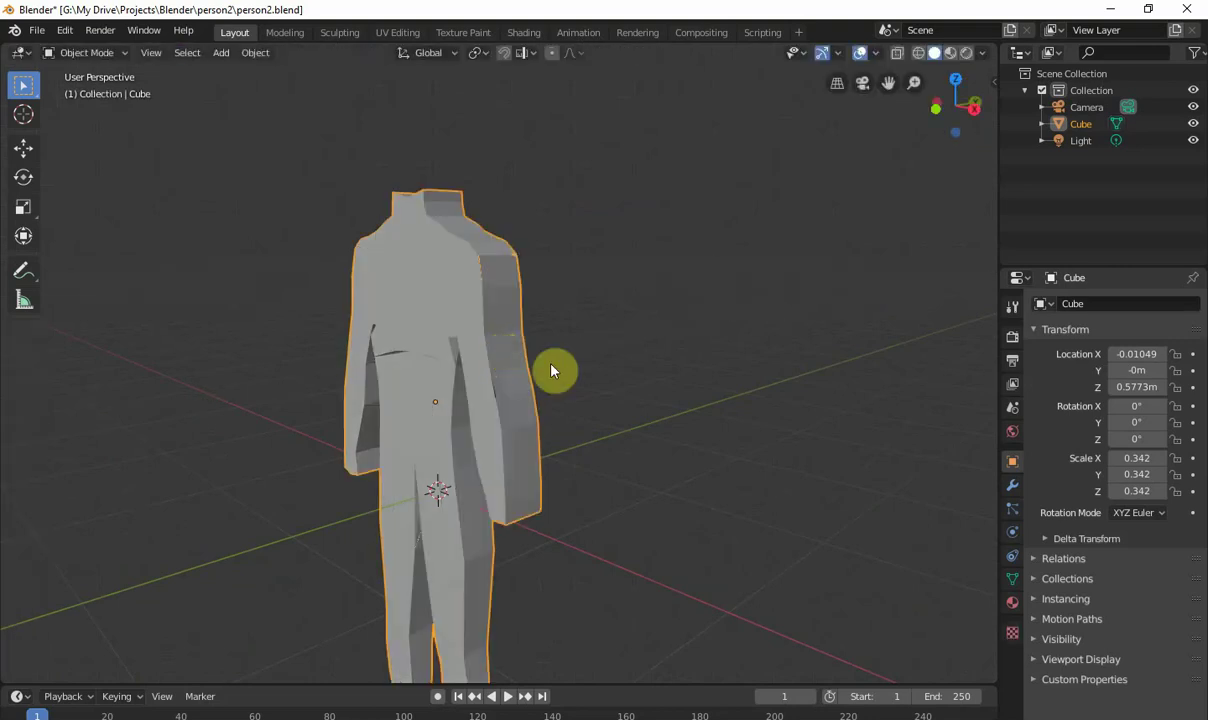
{"action": "key", "text": "Tab"}
{"action": "middle_click_drag", "start_coordinate": [520, 353], "coordinate": [469, 367]}
{"action": "left_click", "coordinate": [571, 365]}
Step: Select the middle edge line running down the outer side of the figure's right arm and move it slightly outward
{"action": "scroll", "coordinate": [520, 399], "scroll_direction": "up", "scroll_amount": 3}
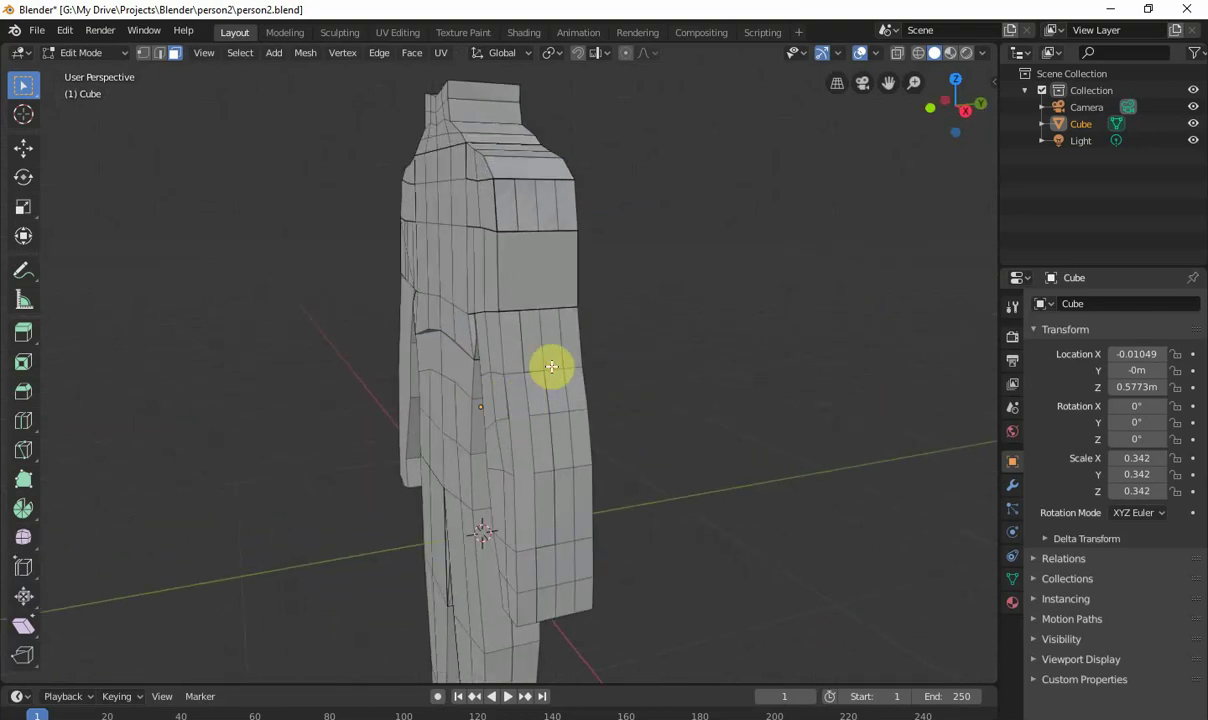
{"action": "middle_click_drag", "start_coordinate": [549, 377], "coordinate": [441, 451]}
{"action": "left_click", "coordinate": [377, 491]}
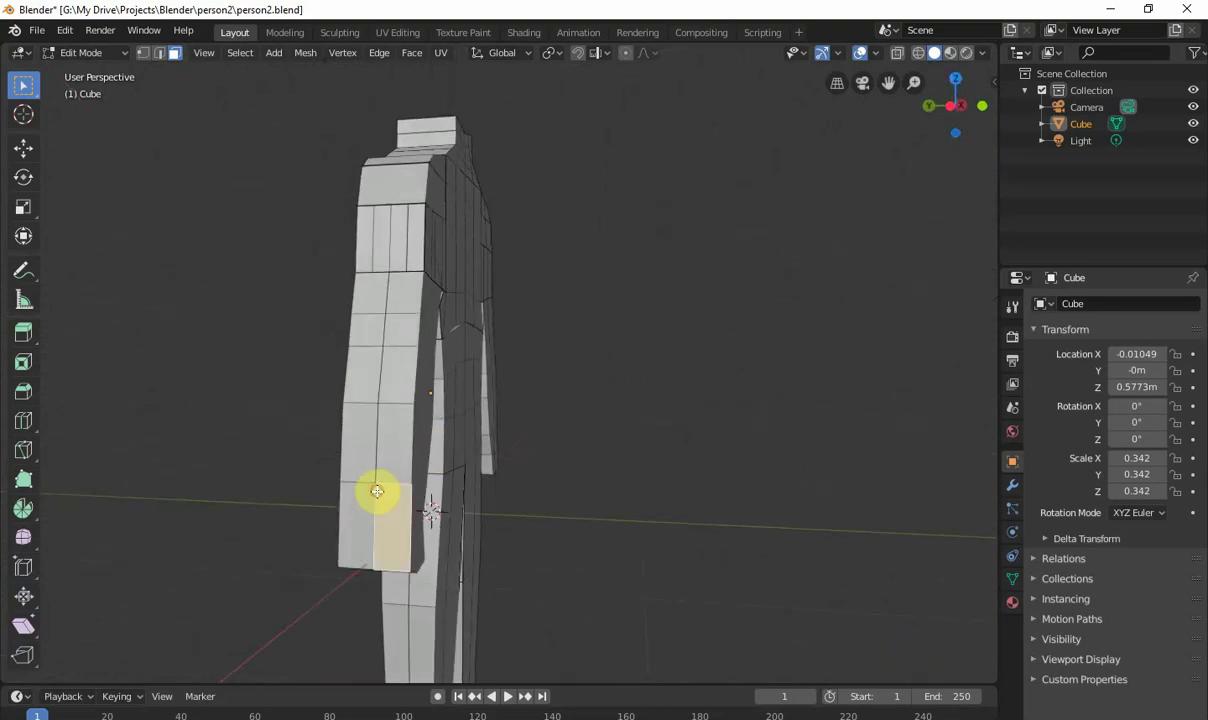
{"action": "key", "text": "2"}
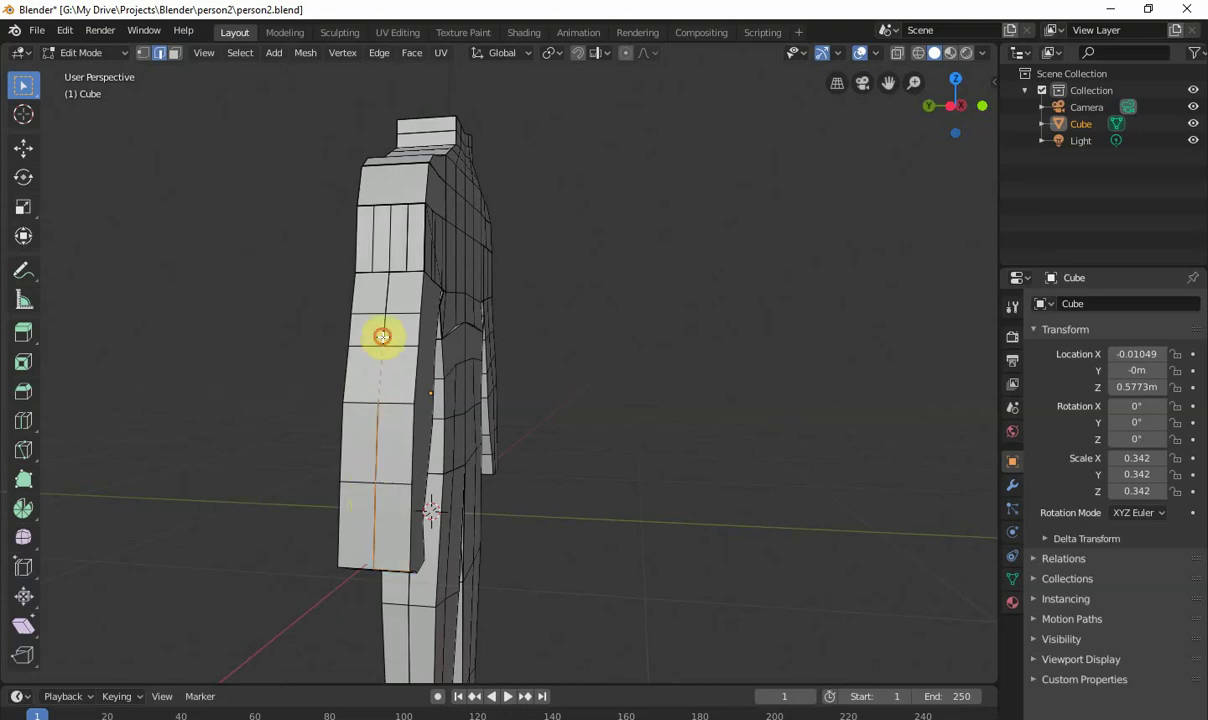
{"action": "middle_click_drag", "start_coordinate": [440, 329], "coordinate": [386, 445]}
{"action": "key", "text": "g"}
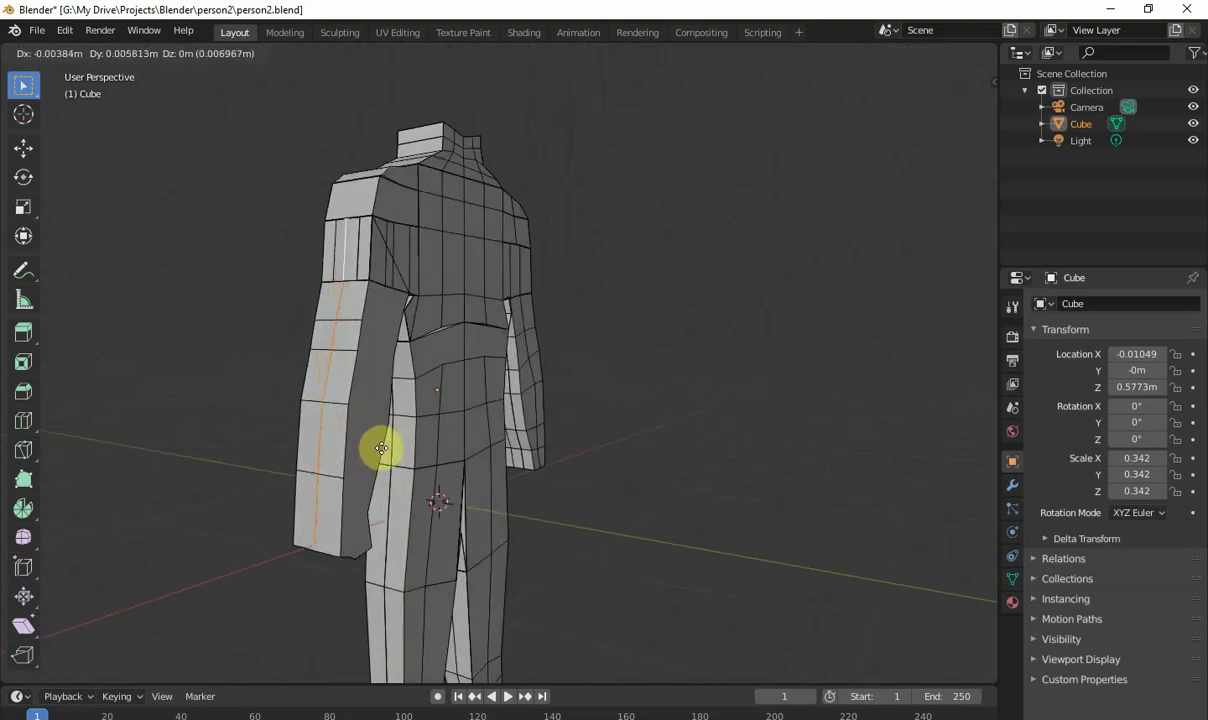
{"action": "left_click", "coordinate": [366, 444]}
{"action": "middle_click_drag", "start_coordinate": [366, 444], "coordinate": [537, 475]}
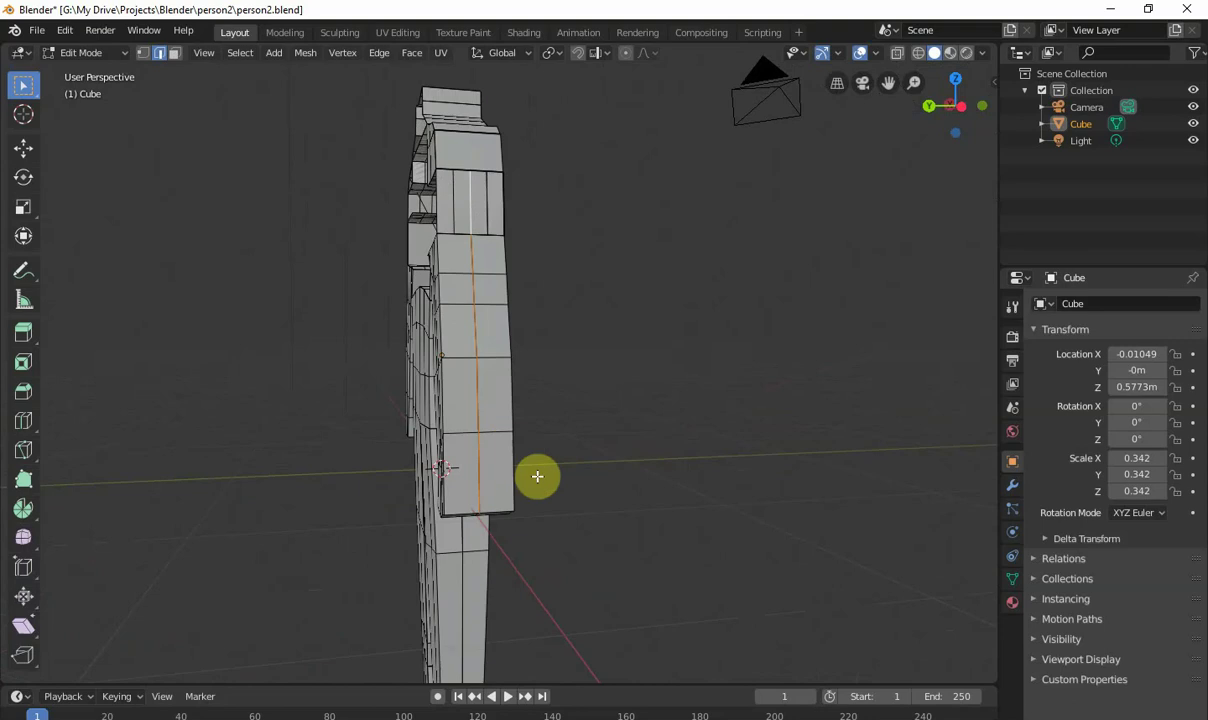
{"action": "key", "text": "3"}
{"action": "left_click", "coordinate": [490, 474]}
{"action": "left_click", "coordinate": [458, 468], "text": "shift"}
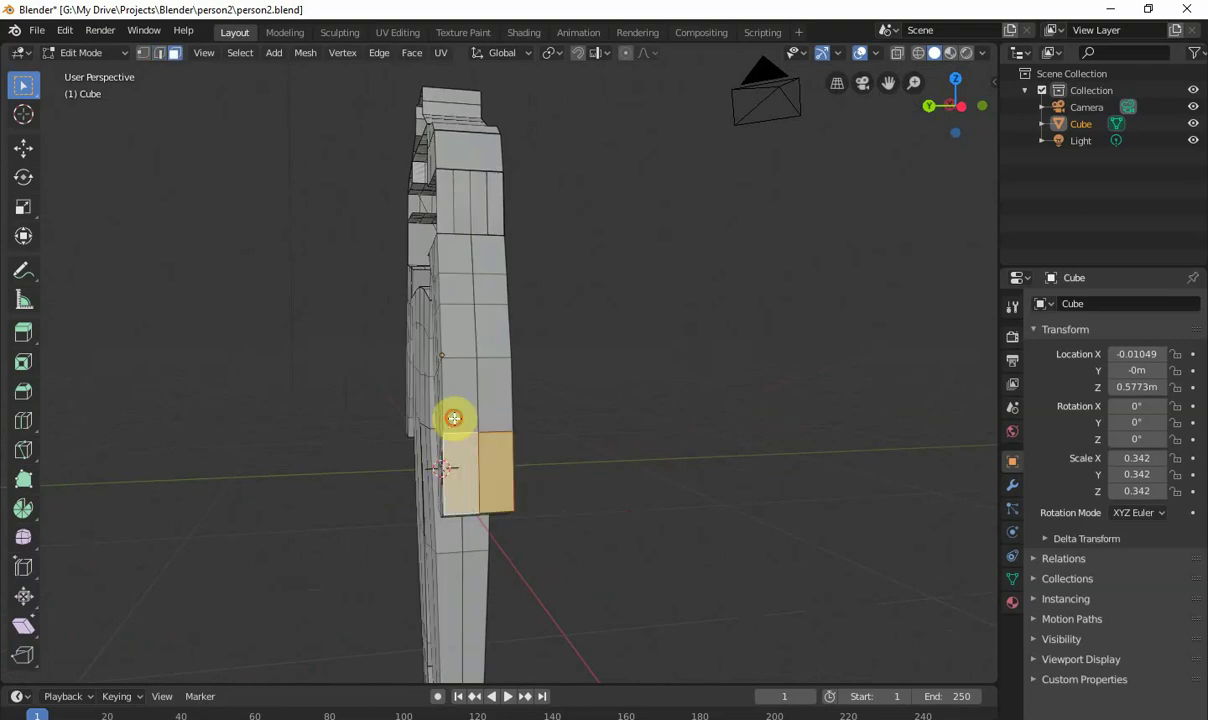
{"action": "left_click", "coordinate": [458, 400], "text": "shift"}
{"action": "left_click", "coordinate": [482, 370], "text": "shift"}
{"action": "key", "text": "alt+a"}
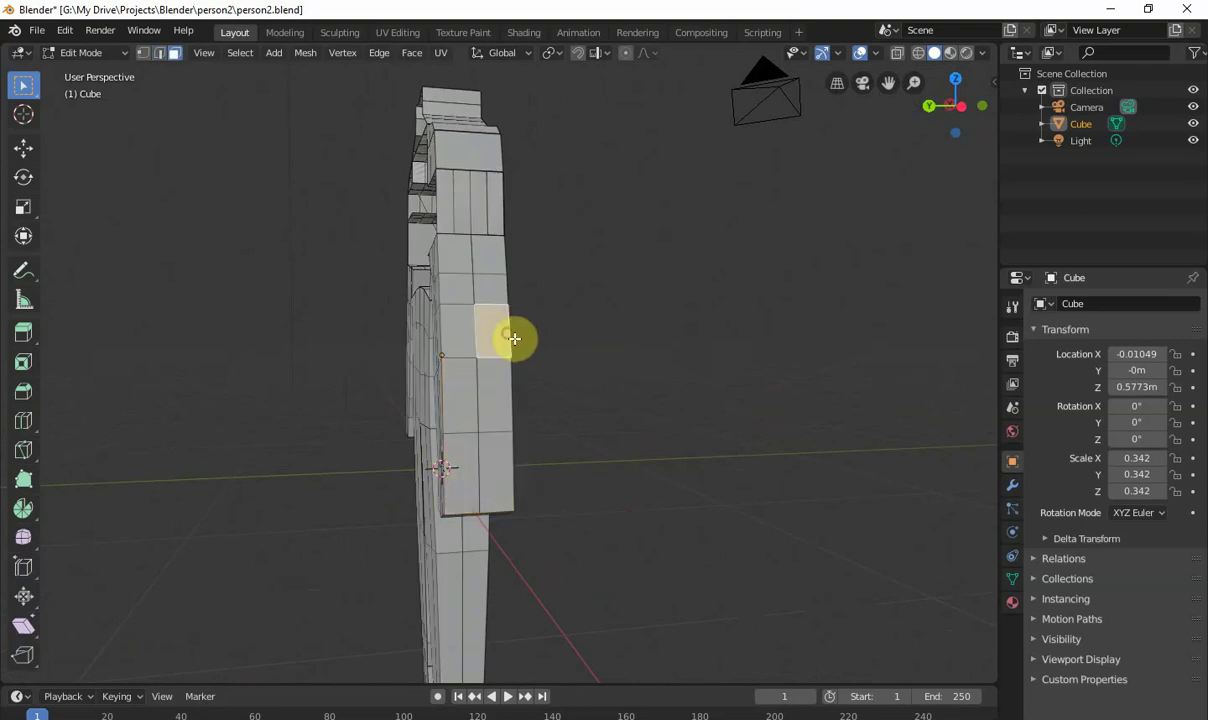
Step: Select the middle vertical edges on the right arm's outer side, from wrist to upper arm, and pull them outward along X with a small adjustment
{"action": "key", "text": "2"}
{"action": "middle_click_drag", "start_coordinate": [497, 470], "coordinate": [512, 464]}
{"action": "scroll", "coordinate": [531, 458], "scroll_direction": "up", "scroll_amount": 2}
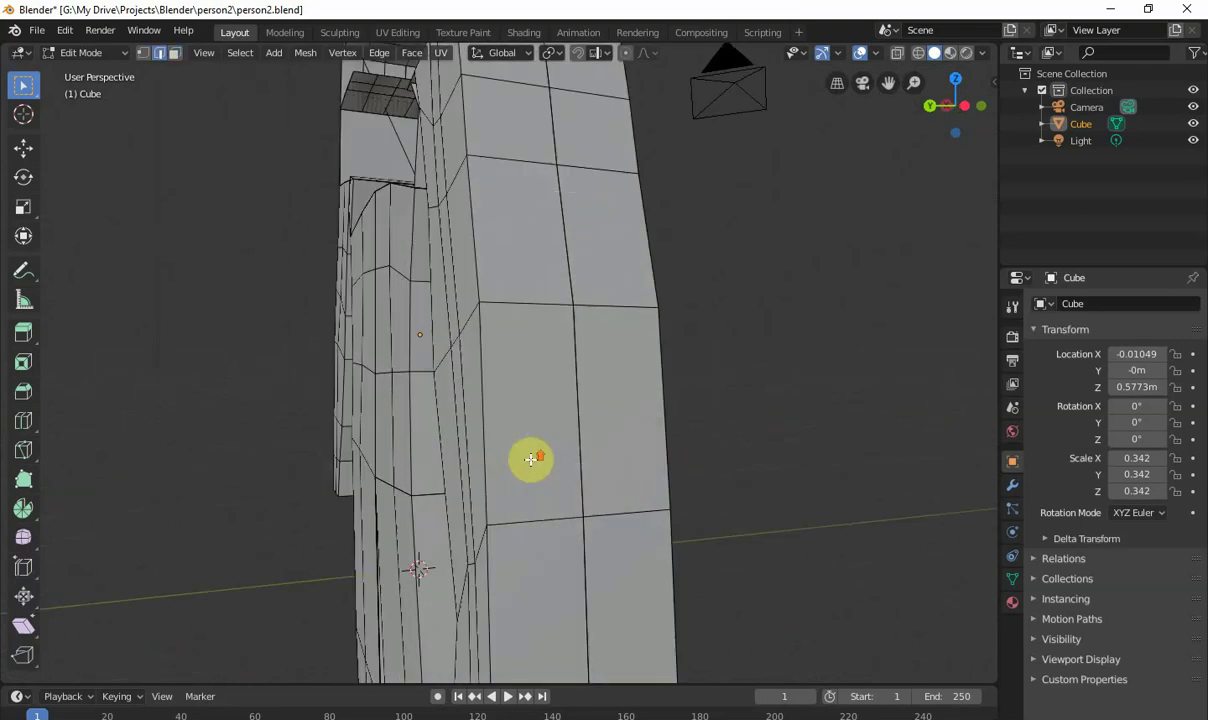
{"action": "scroll", "coordinate": [562, 530], "scroll_direction": "down", "scroll_amount": 1}
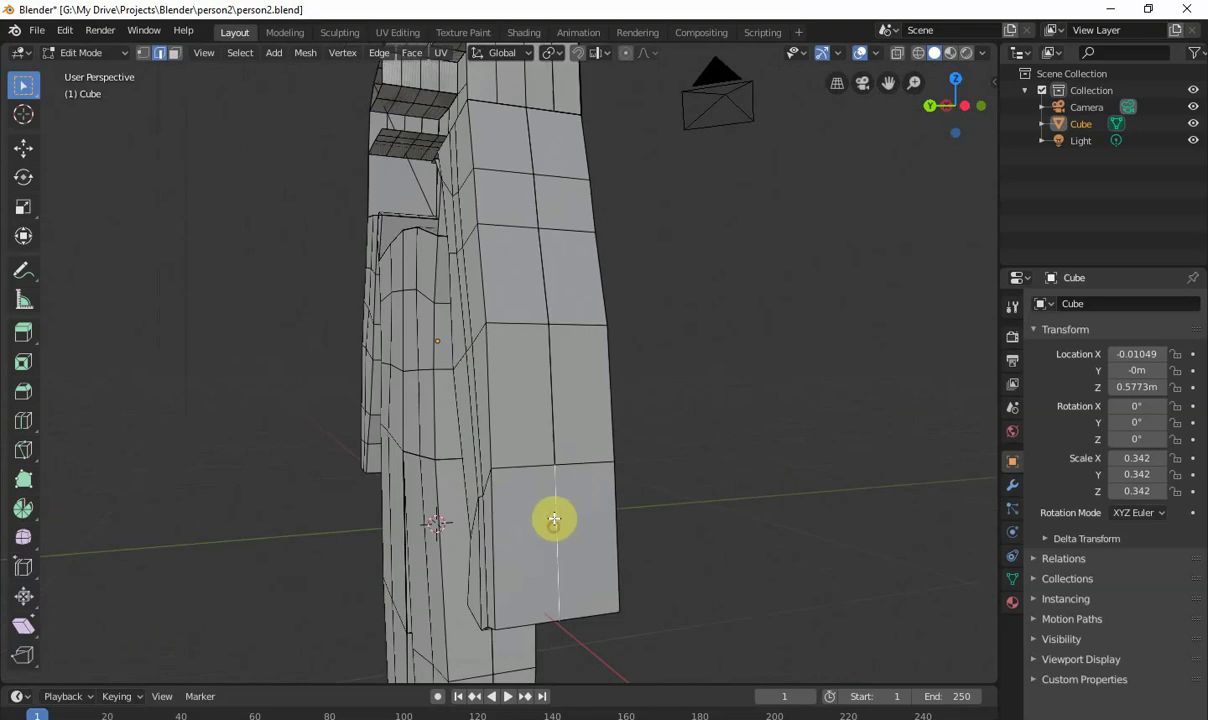
{"action": "left_click", "coordinate": [549, 382], "text": "shift"}
{"action": "left_click", "coordinate": [545, 275], "text": "shift"}
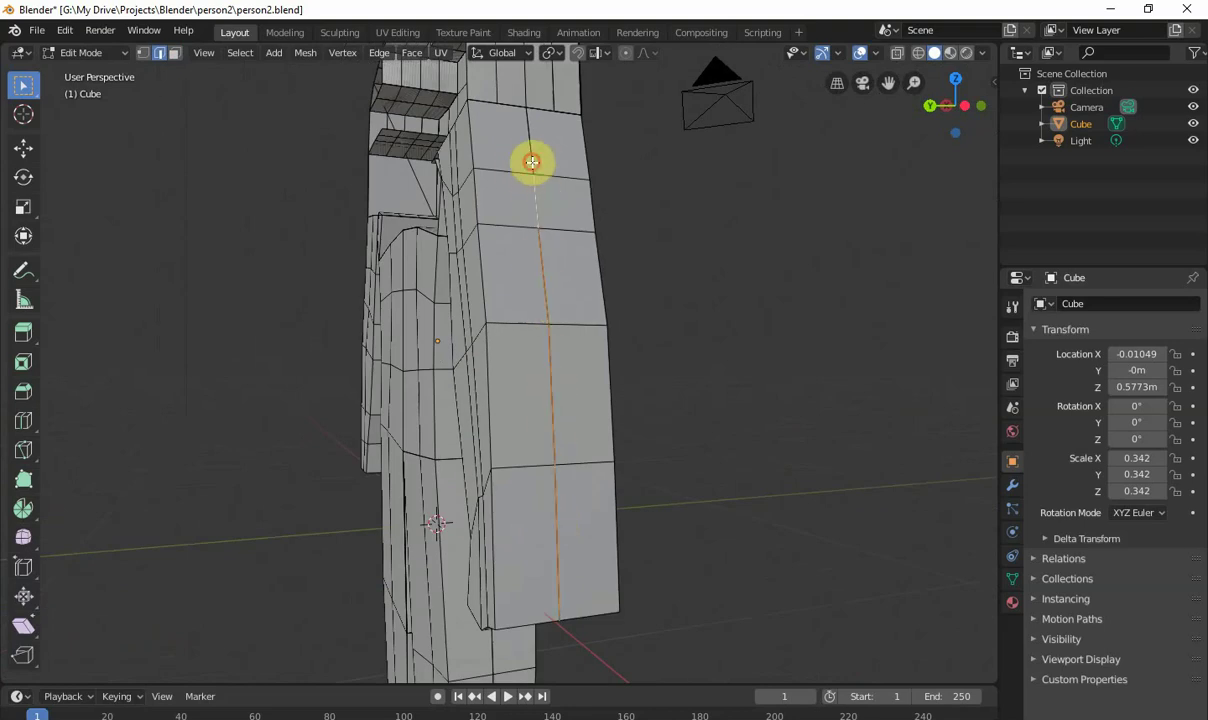
{"action": "middle_click_drag", "start_coordinate": [532, 162], "coordinate": [642, 334]}
{"action": "key", "text": "g"}
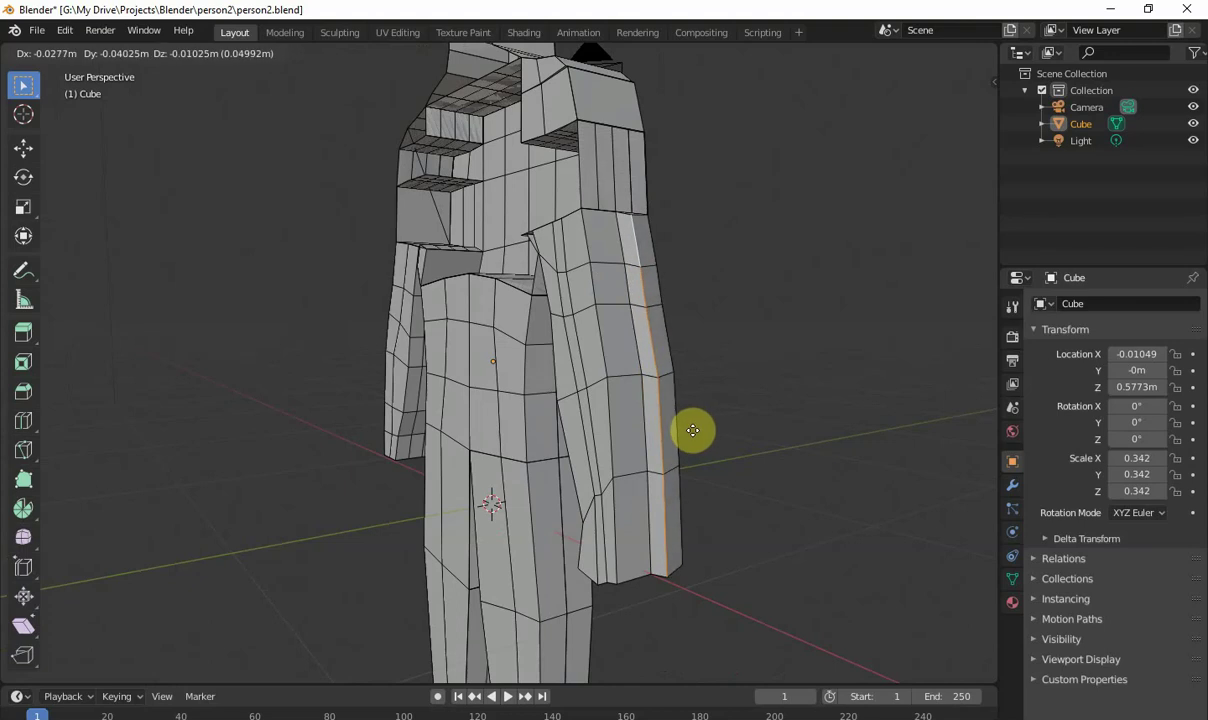
{"action": "key", "text": "x"}
{"action": "left_click", "coordinate": [708, 430]}
{"action": "middle_click_drag", "start_coordinate": [693, 434], "coordinate": [646, 410]}
{"action": "key", "text": "g"}
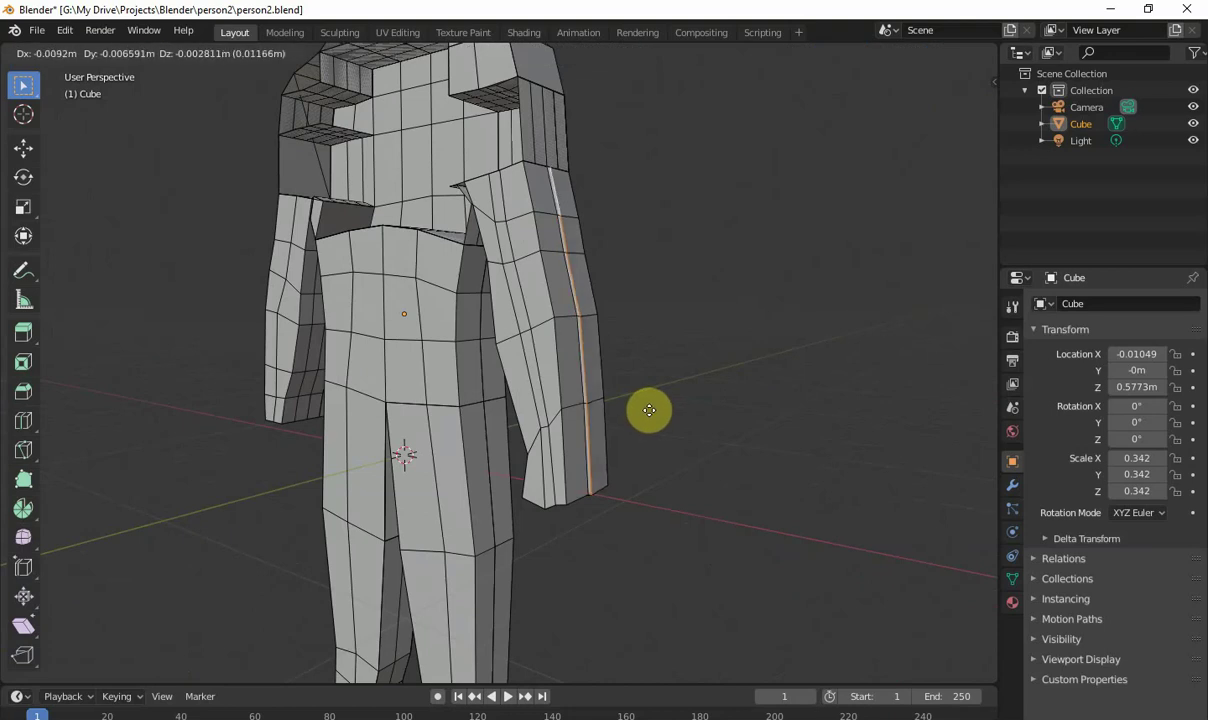
{"action": "left_click", "coordinate": [648, 405]}
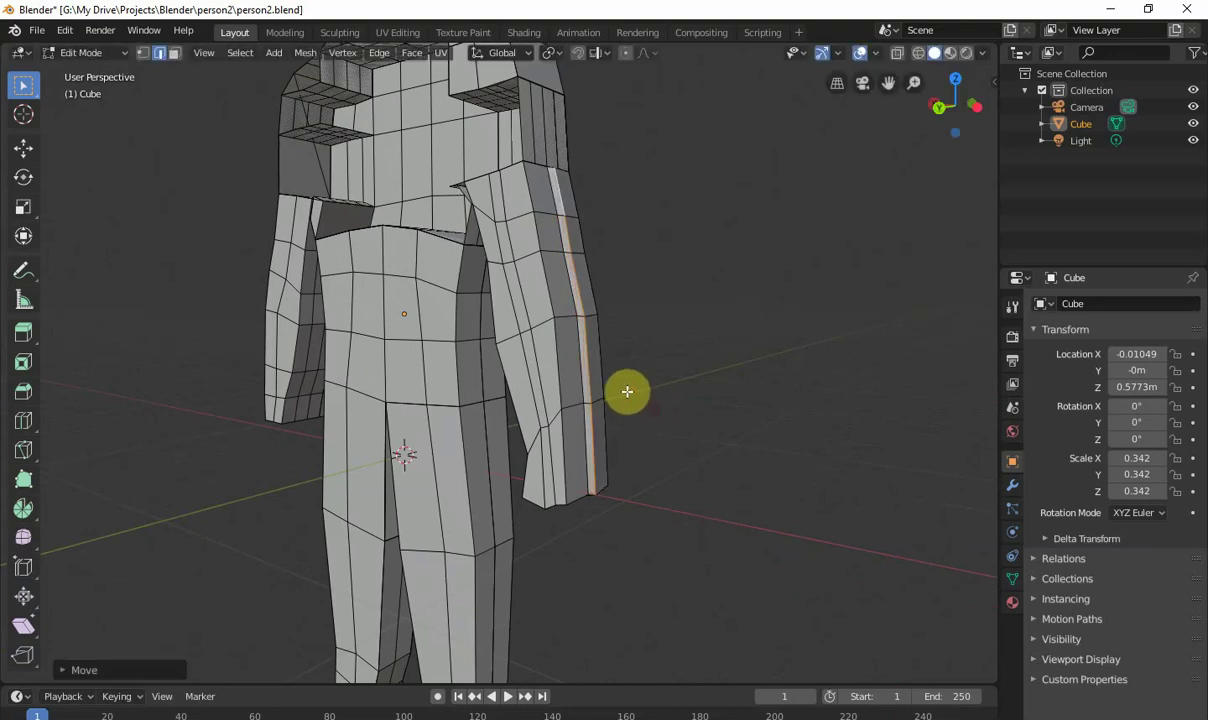
Step: Select the closely parallel edge line beside the shifted one on the right arm and move it slightly toward it
{"action": "left_click", "coordinate": [585, 437]}
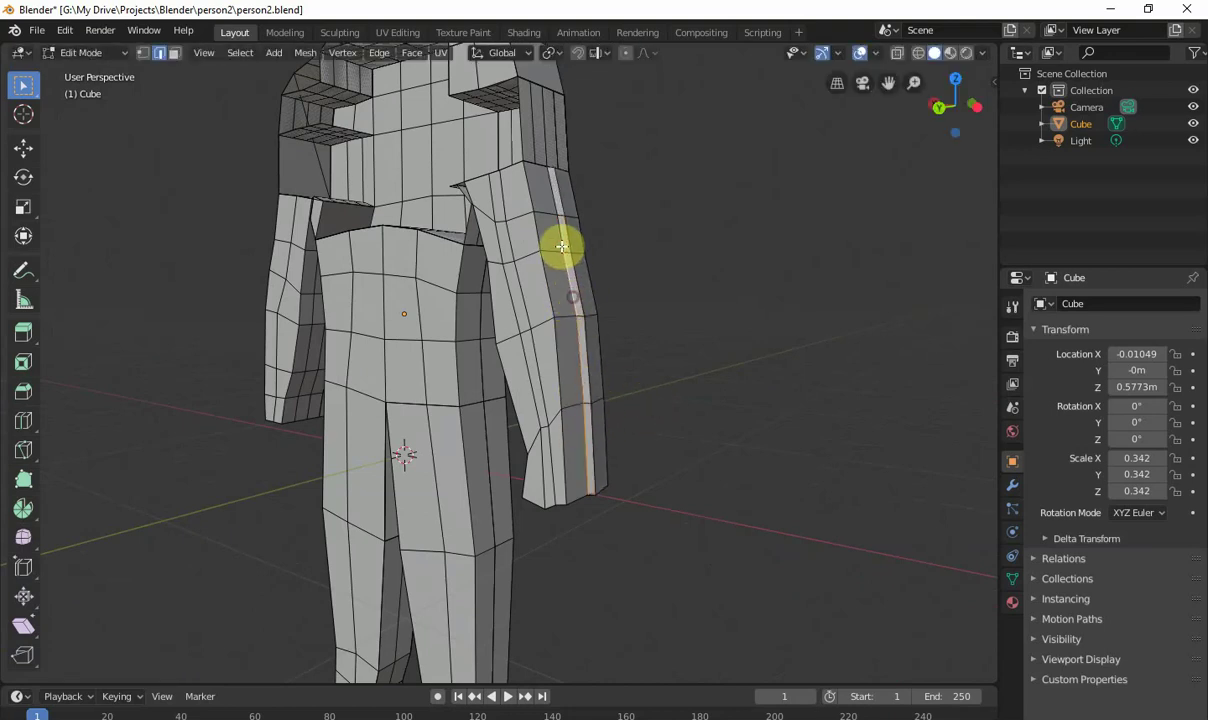
{"action": "key", "text": "g"}
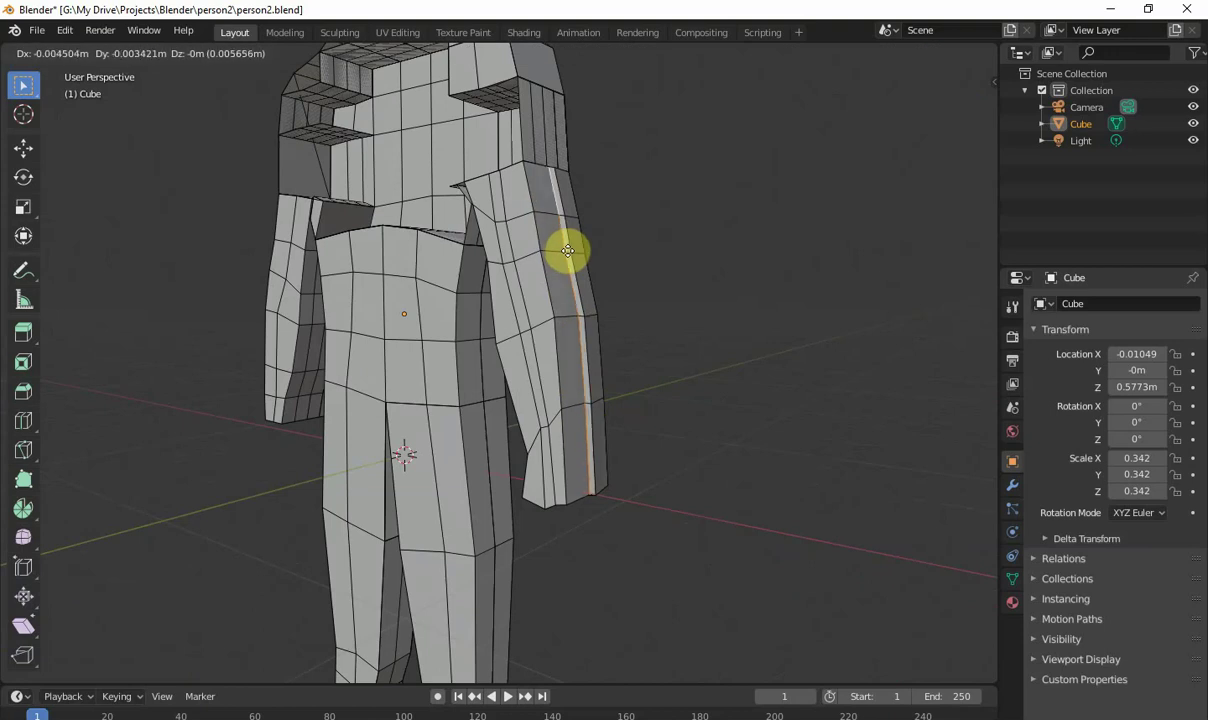
{"action": "left_click", "coordinate": [573, 251]}
Step: Select the back outer corner edge line of the right arm and move it inward to round the arm
{"action": "middle_click_drag", "start_coordinate": [604, 369], "coordinate": [521, 249]}
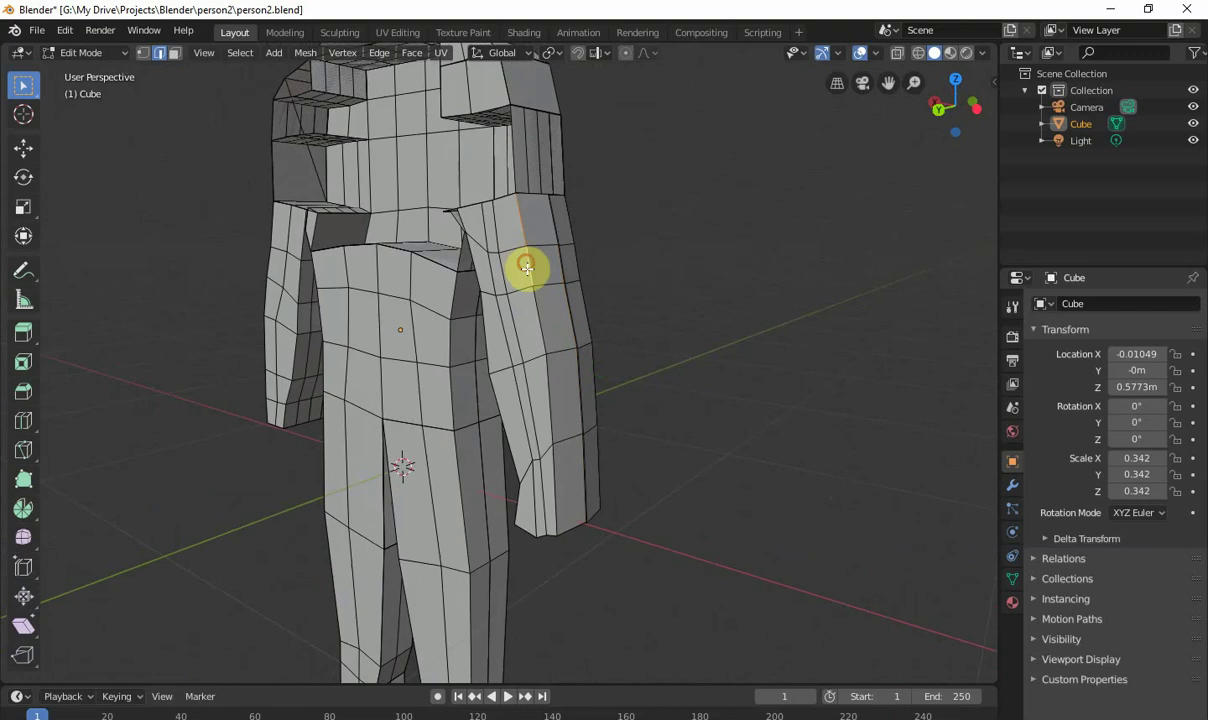
{"action": "left_click", "coordinate": [555, 457], "text": "shift"}
{"action": "middle_click_drag", "start_coordinate": [602, 469], "coordinate": [527, 460]}
{"action": "scroll", "coordinate": [458, 418], "scroll_direction": "up", "scroll_amount": 2}
{"action": "middle_click_drag", "start_coordinate": [394, 412], "coordinate": [337, 426]}
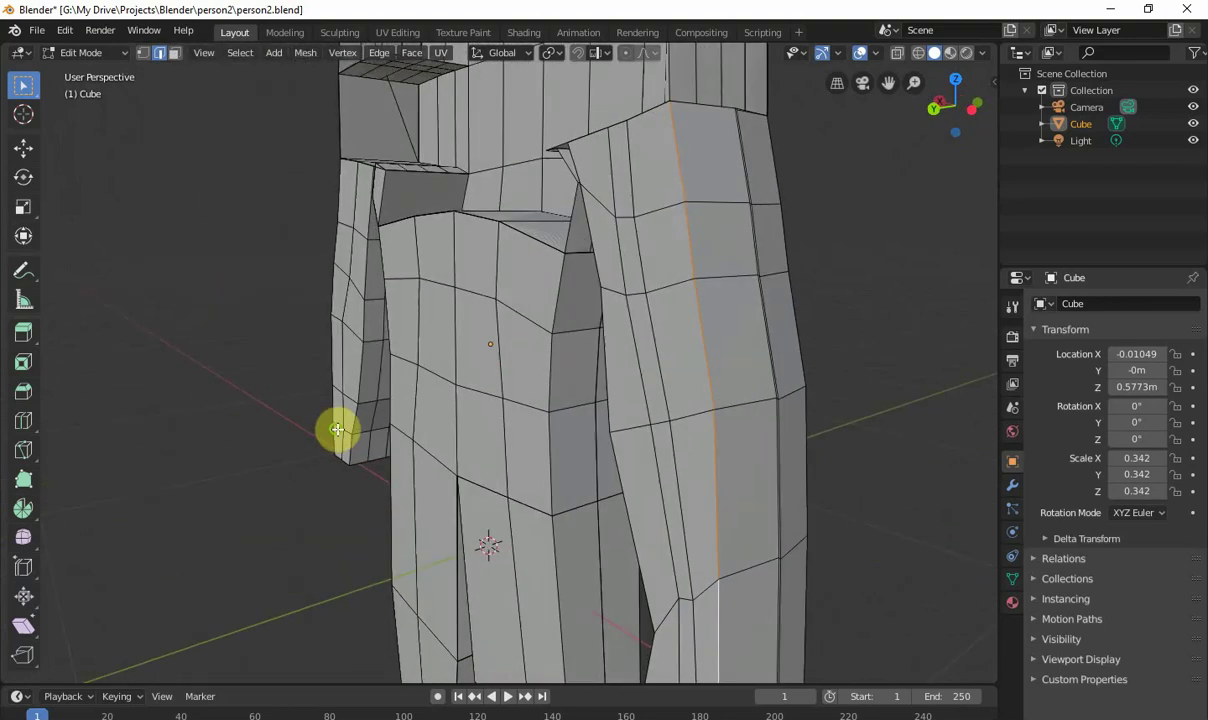
{"action": "key", "text": "g"}
{"action": "left_click", "coordinate": [519, 490]}
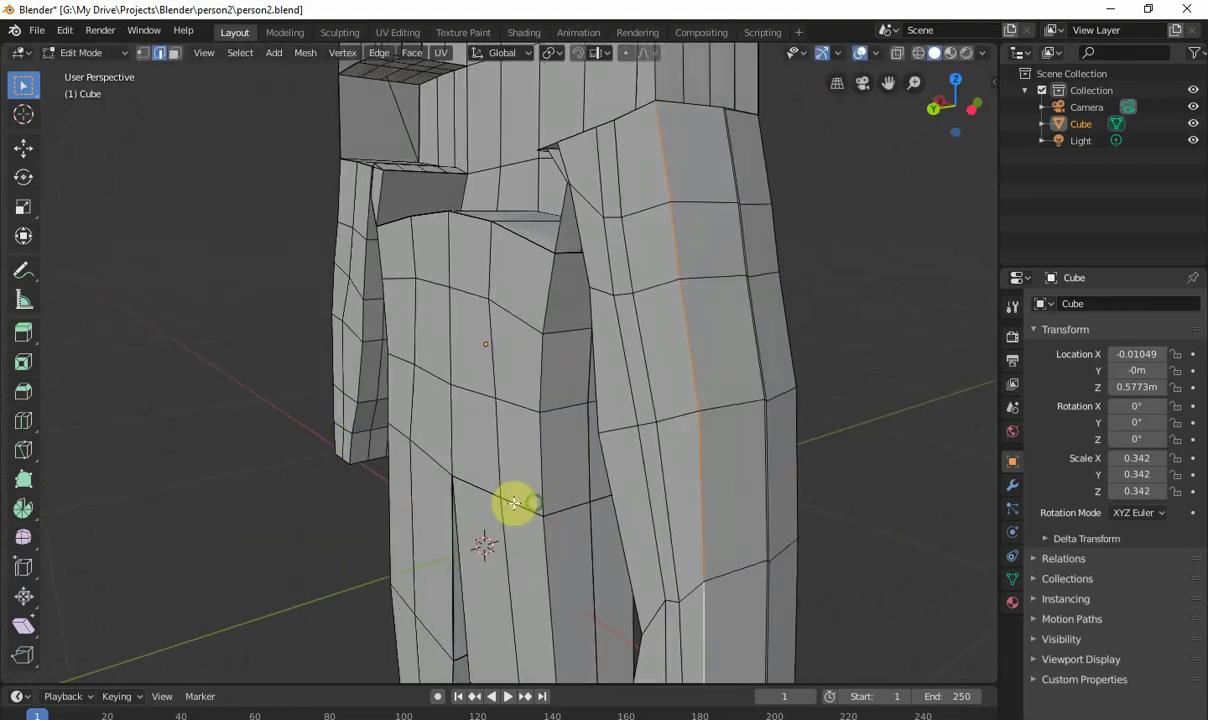
{"action": "middle_click_drag", "start_coordinate": [512, 502], "coordinate": [385, 457]}
{"action": "key", "text": "g"}
{"action": "left_click", "coordinate": [326, 481]}
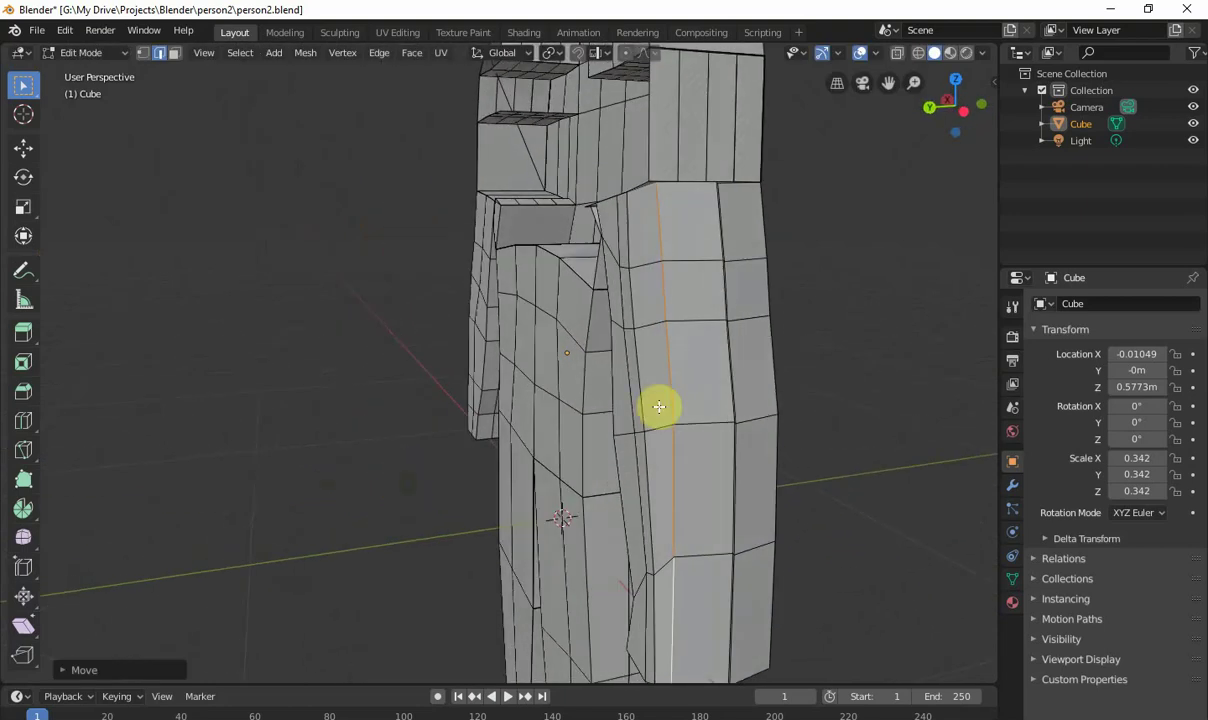
Step: Move the right arm's front outer corner edge line about 0.025 m, mainly backward along Y, and inspect the arm in Object Mode
{"action": "left_click", "coordinate": [762, 240]}
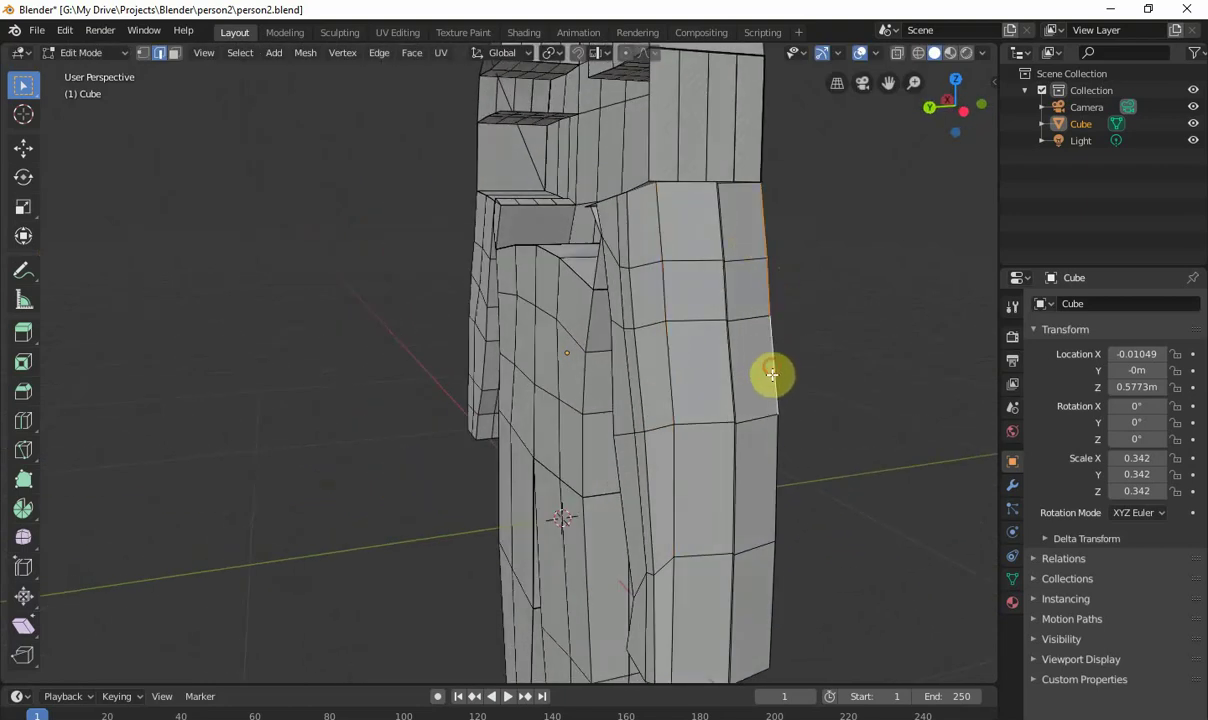
{"action": "middle_click_drag", "start_coordinate": [776, 453], "coordinate": [652, 412]}
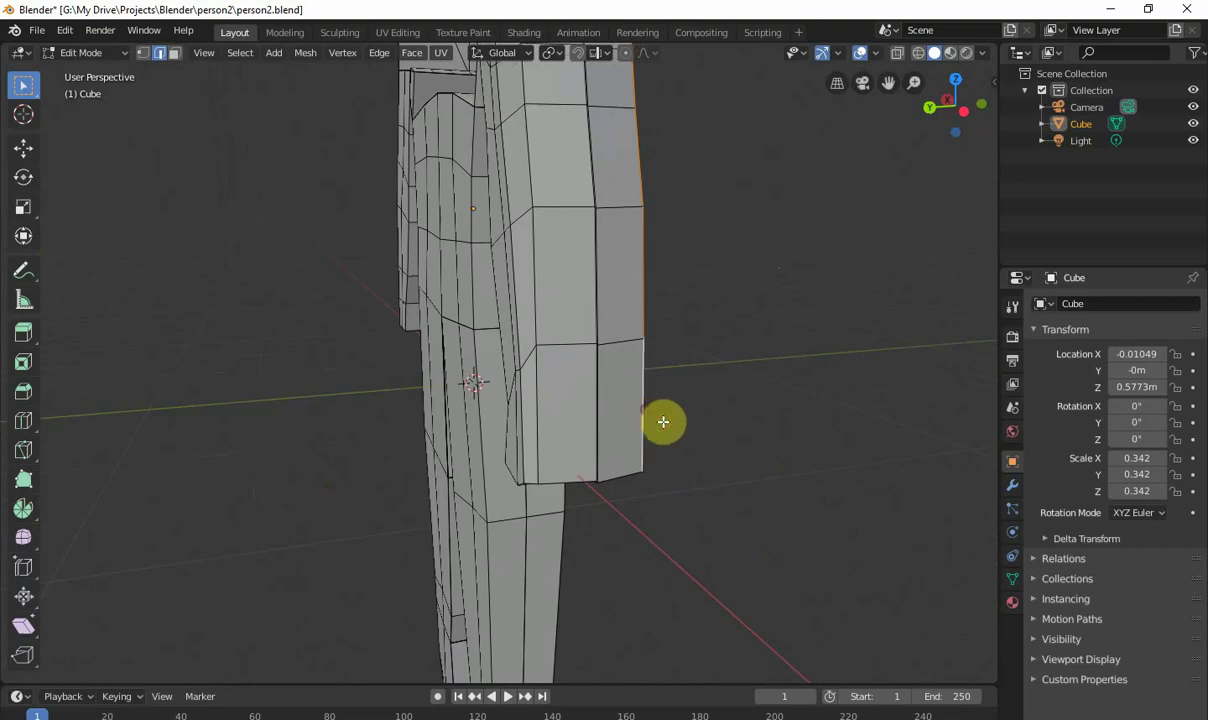
{"action": "key", "text": "g"}
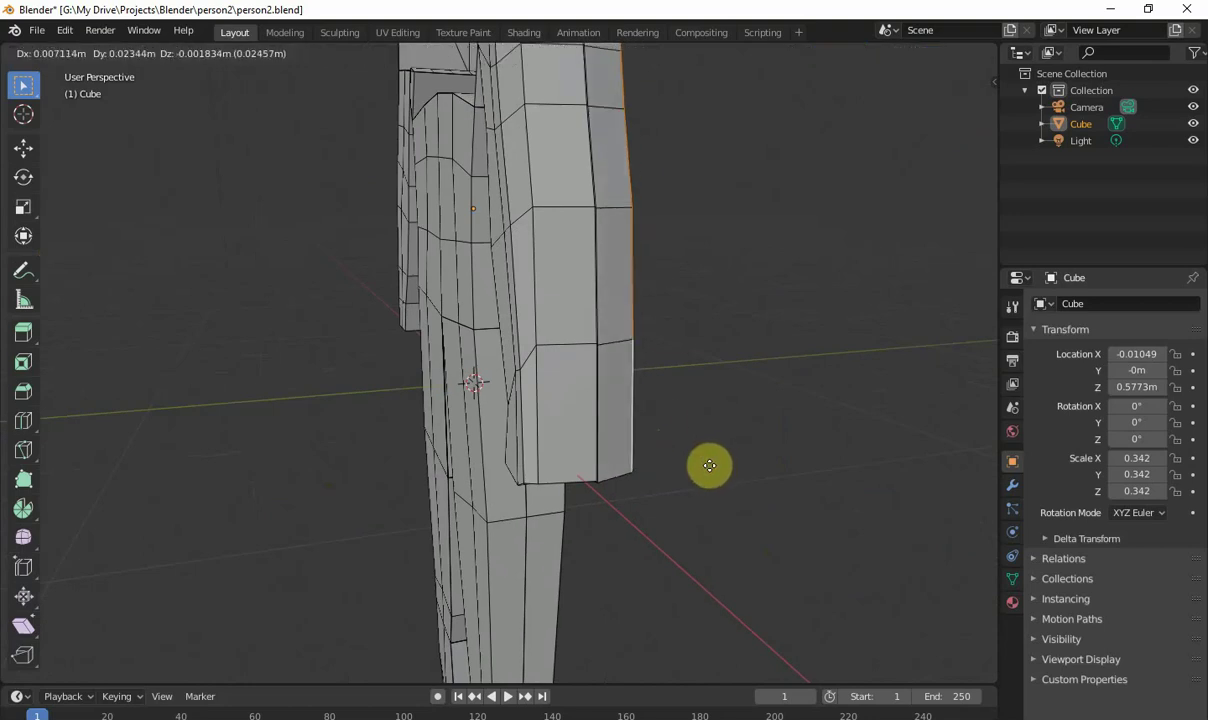
{"action": "left_click", "coordinate": [709, 471]}
{"action": "middle_click_drag", "start_coordinate": [674, 450], "coordinate": [103, 554]}
{"action": "key", "text": "Tab"}
{"action": "middle_click_drag", "start_coordinate": [208, 477], "coordinate": [365, 394]}
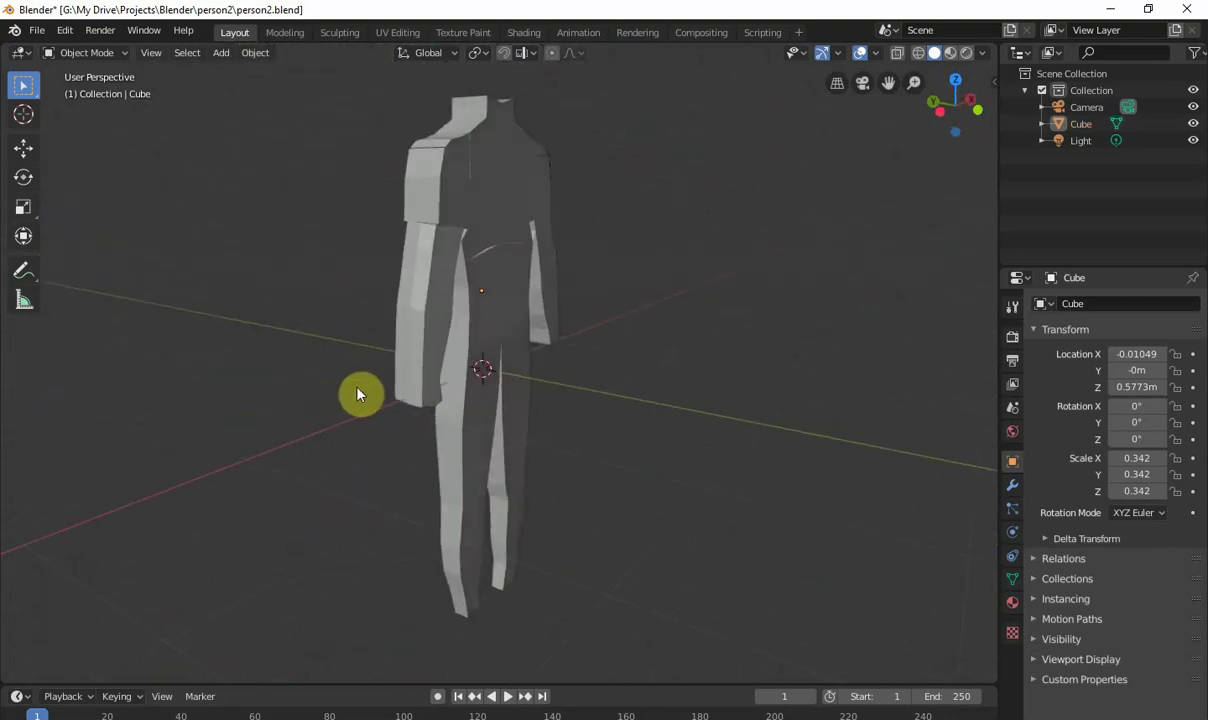
Step: Bevel the right arm's front outer corner edge line into a narrow strip of faces, and clear the selection
{"action": "key", "text": "Tab"}
{"action": "scroll", "coordinate": [331, 322], "scroll_direction": "up", "scroll_amount": 3}
{"action": "middle_click_drag", "start_coordinate": [331, 322], "coordinate": [383, 381], "text": "shift"}
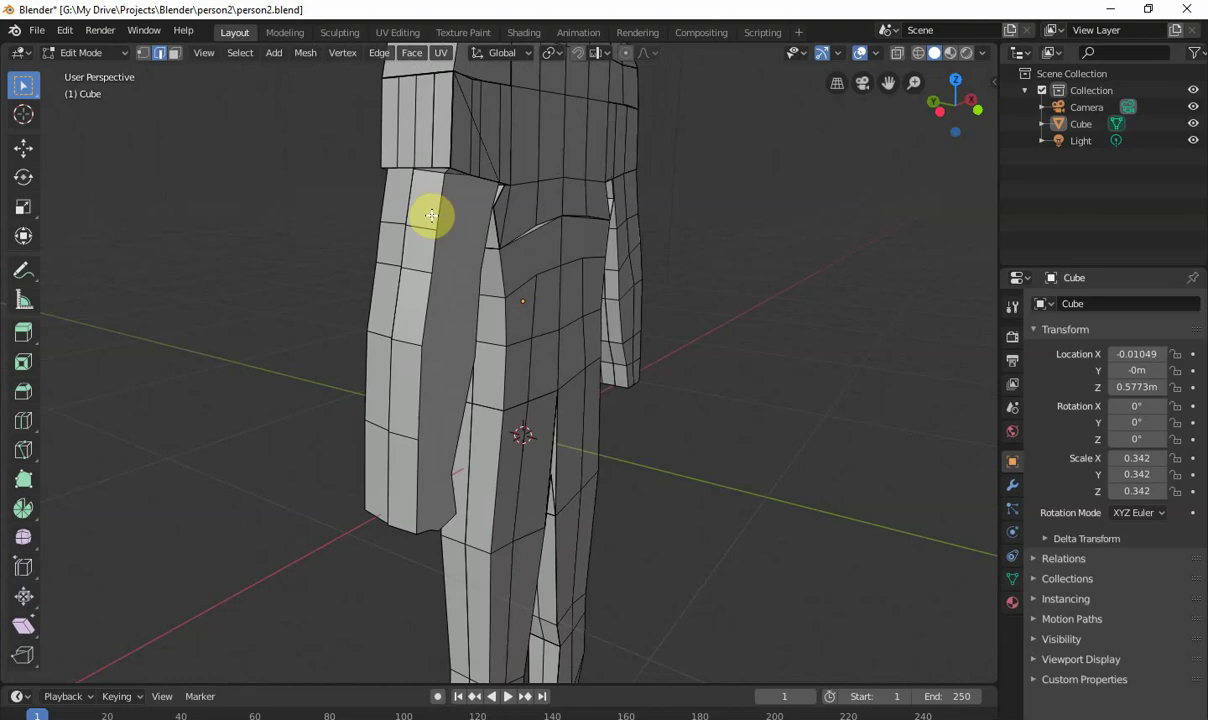
{"action": "left_click_drag", "start_coordinate": [430, 274], "coordinate": [542, 264]}
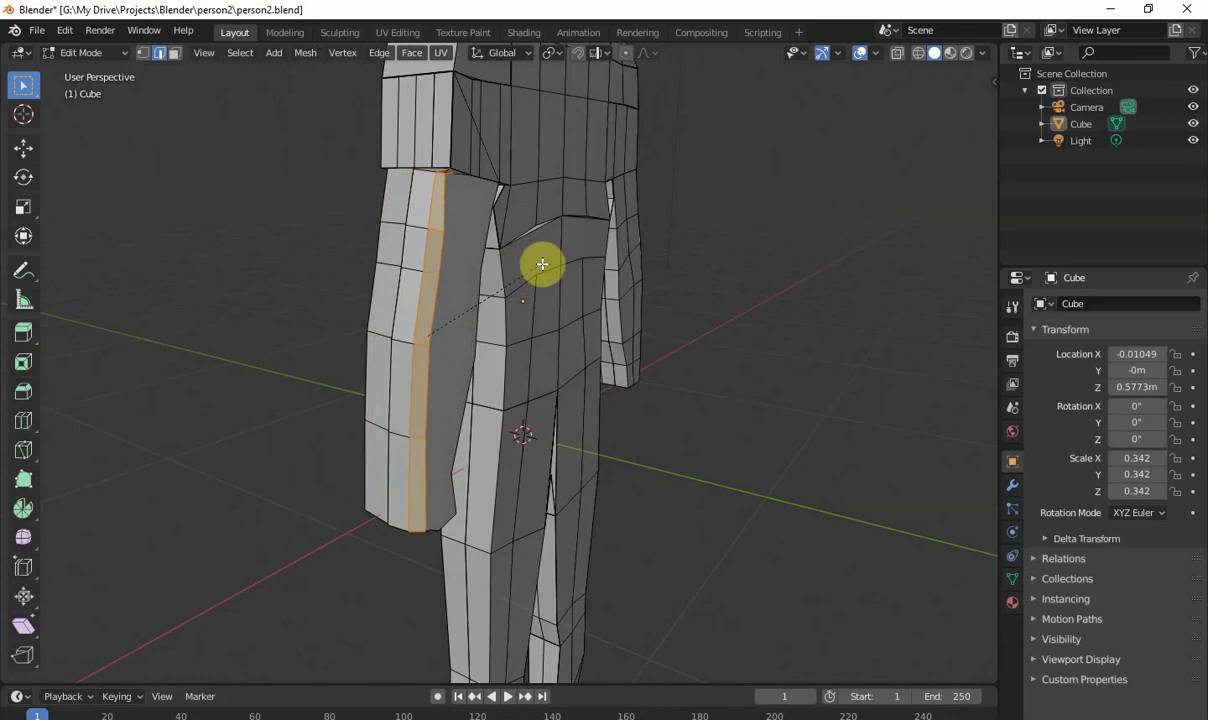
{"action": "left_click", "coordinate": [540, 264]}
{"action": "left_click", "coordinate": [786, 438]}
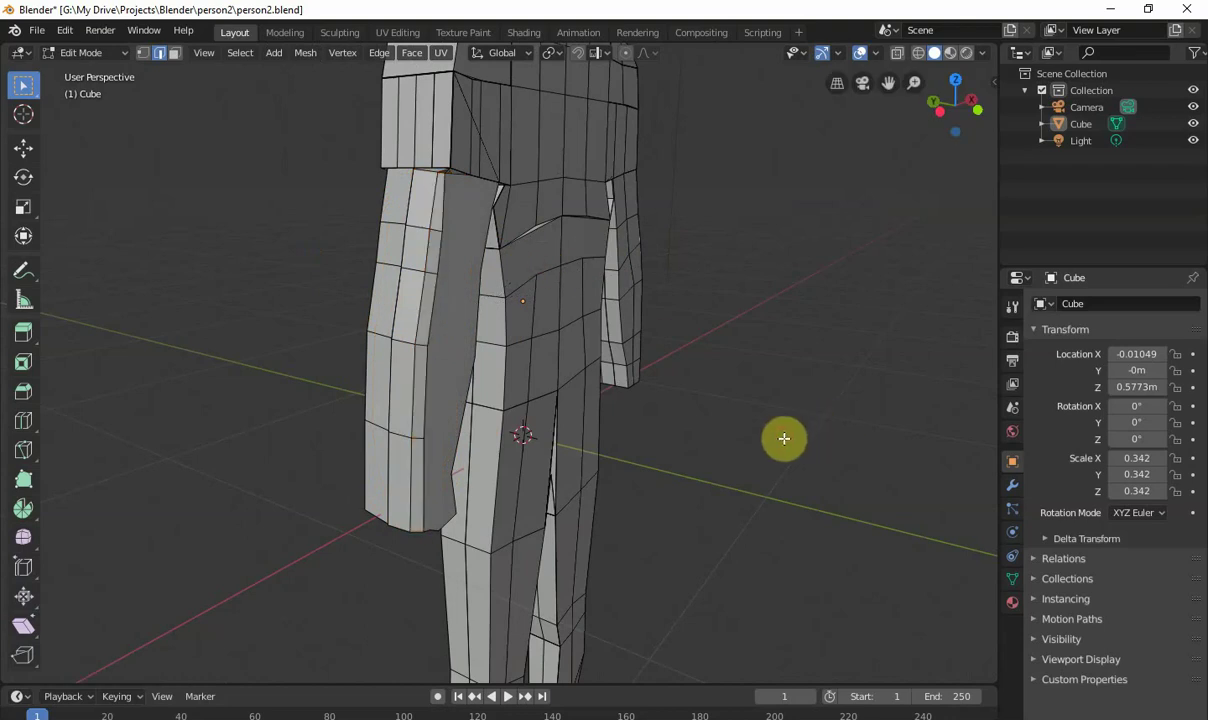
Step: Select the front and back inner corner edge lines of the right arm, from wrist to armpit, and bevel them into narrow face strips
{"action": "key", "text": "Tab"}
{"action": "middle_click_drag", "start_coordinate": [784, 438], "coordinate": [841, 445]}
{"action": "key", "text": "Tab"}
{"action": "scroll", "coordinate": [847, 434], "scroll_direction": "up", "scroll_amount": 4}
{"action": "left_click", "coordinate": [679, 375]}
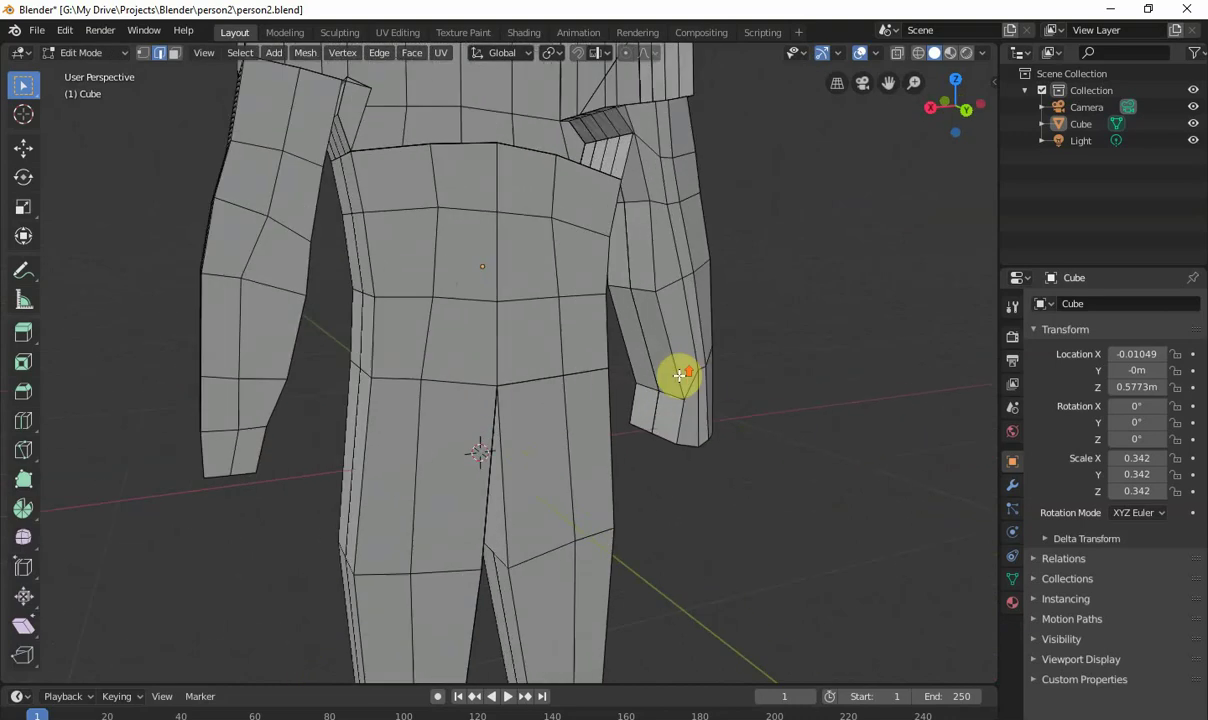
{"action": "middle_click_drag", "start_coordinate": [679, 375], "coordinate": [631, 483]}
{"action": "left_click", "coordinate": [601, 336], "text": "ctrl"}
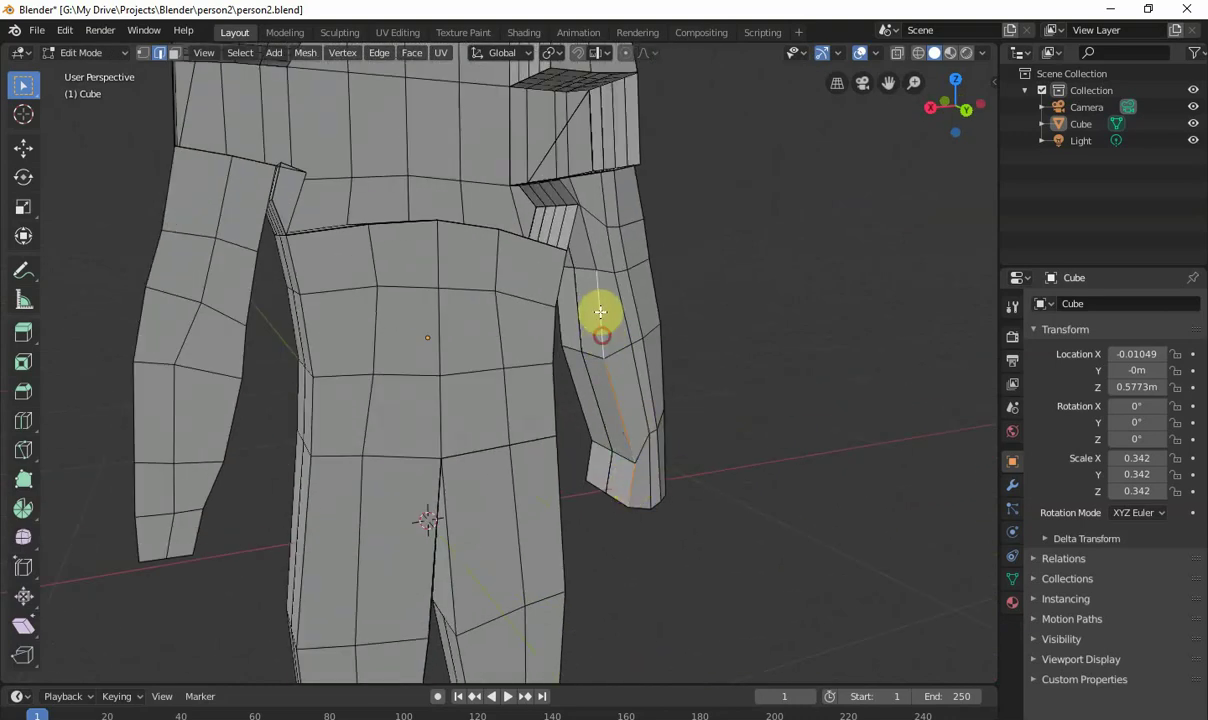
{"action": "left_click", "coordinate": [590, 259], "text": "ctrl"}
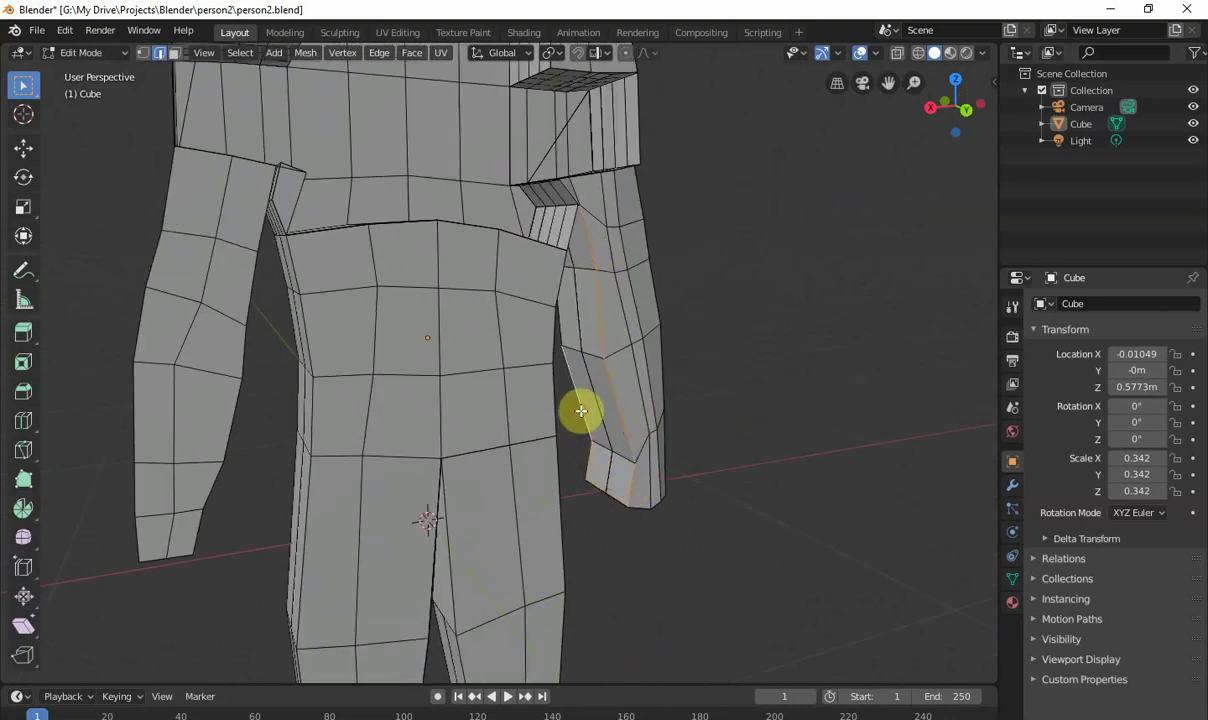
{"action": "middle_click_drag", "start_coordinate": [574, 404], "coordinate": [785, 394]}
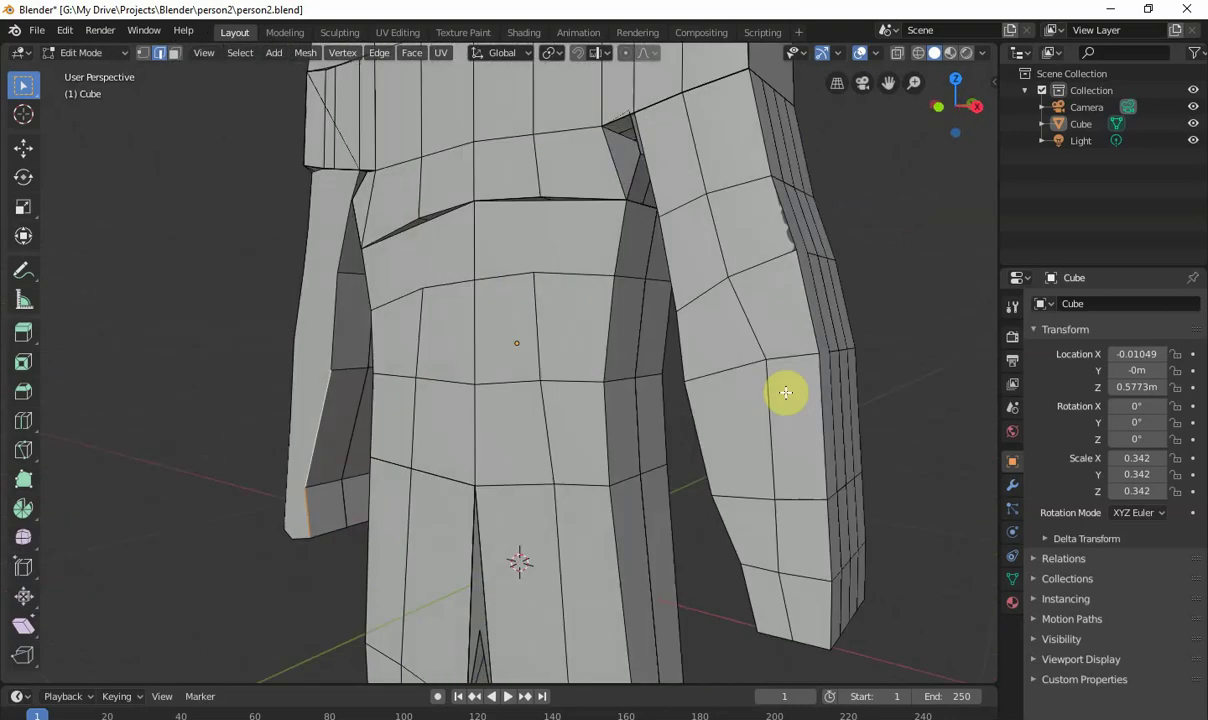
{"action": "left_click", "coordinate": [332, 334], "text": "ctrl"}
{"action": "scroll", "coordinate": [392, 395], "scroll_direction": "down", "scroll_amount": 3}
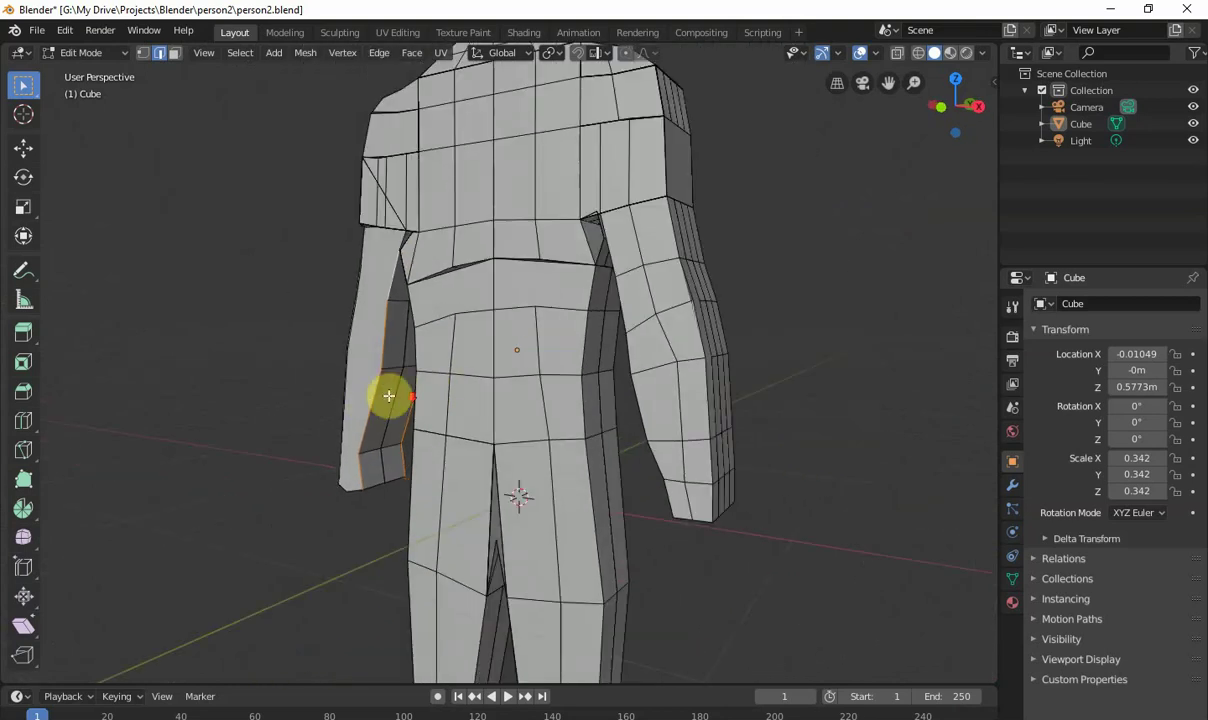
{"action": "key", "text": "s"}
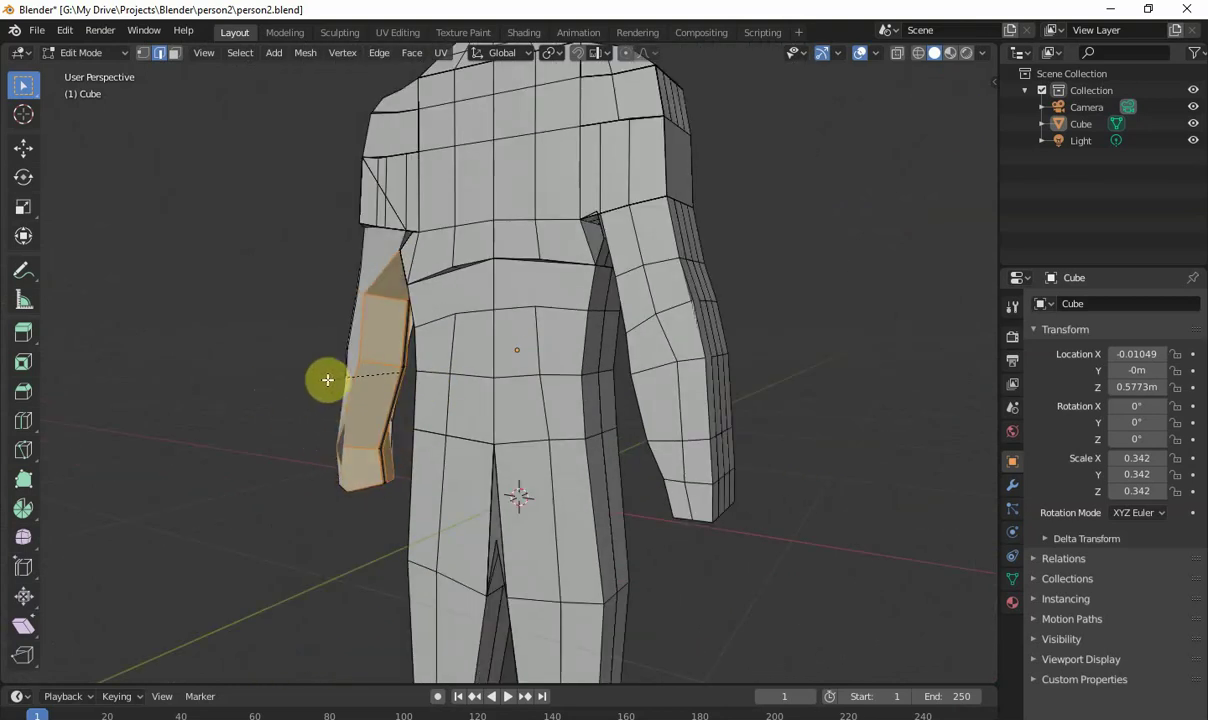
{"action": "left_click", "coordinate": [344, 377]}
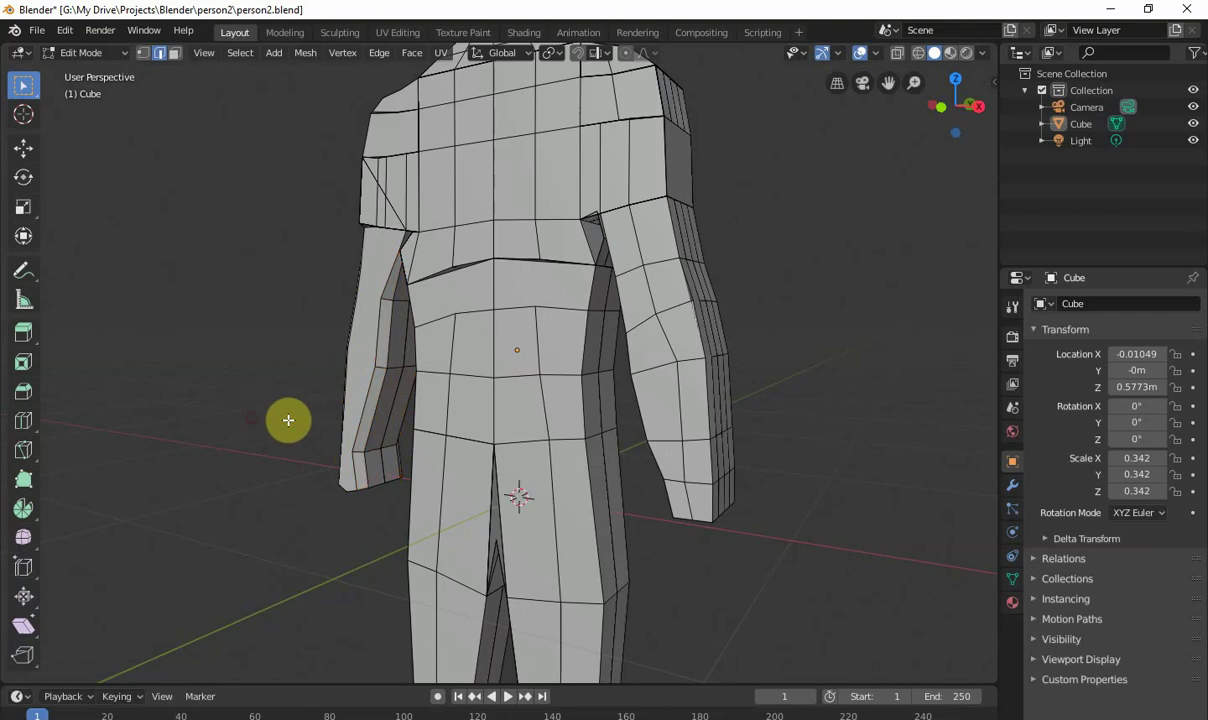
Step: Select the chest's vertical centre edge line and move it outward by about 0.04 m
{"action": "key", "text": "Tab"}
{"action": "middle_click_drag", "start_coordinate": [288, 421], "coordinate": [536, 383]}
{"action": "key", "text": "Tab"}
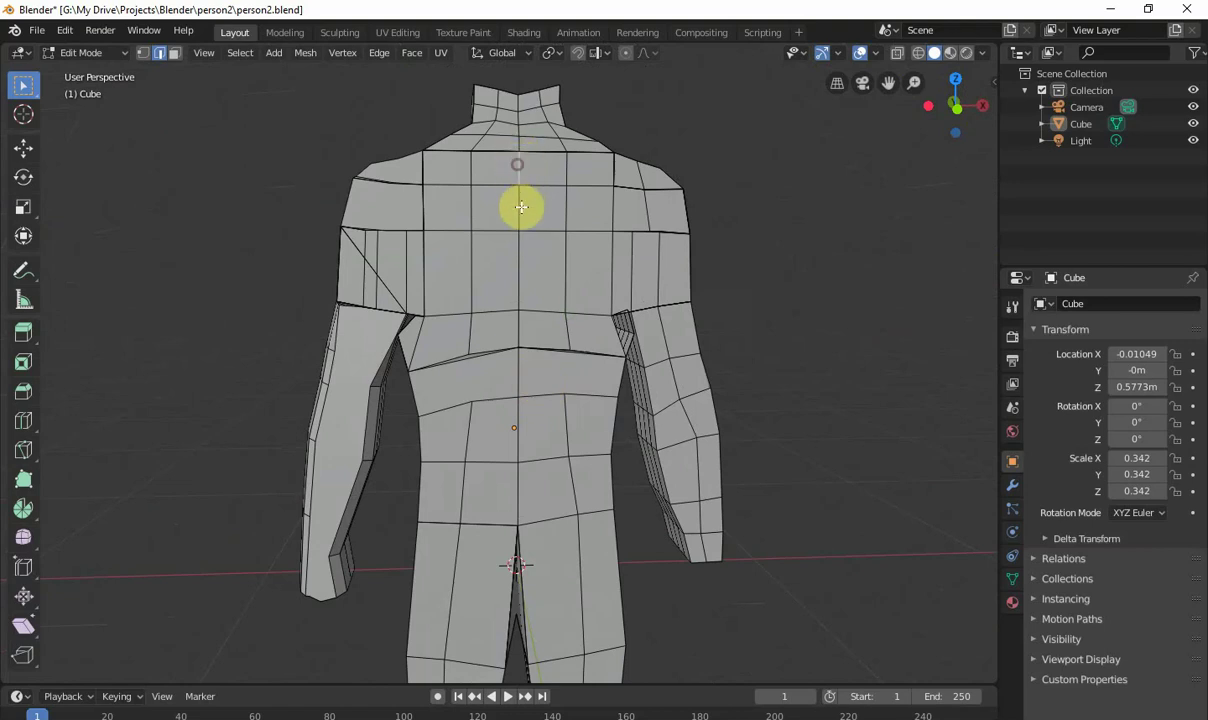
{"action": "middle_click_drag", "start_coordinate": [520, 340], "coordinate": [629, 350]}
{"action": "key", "text": "g"}
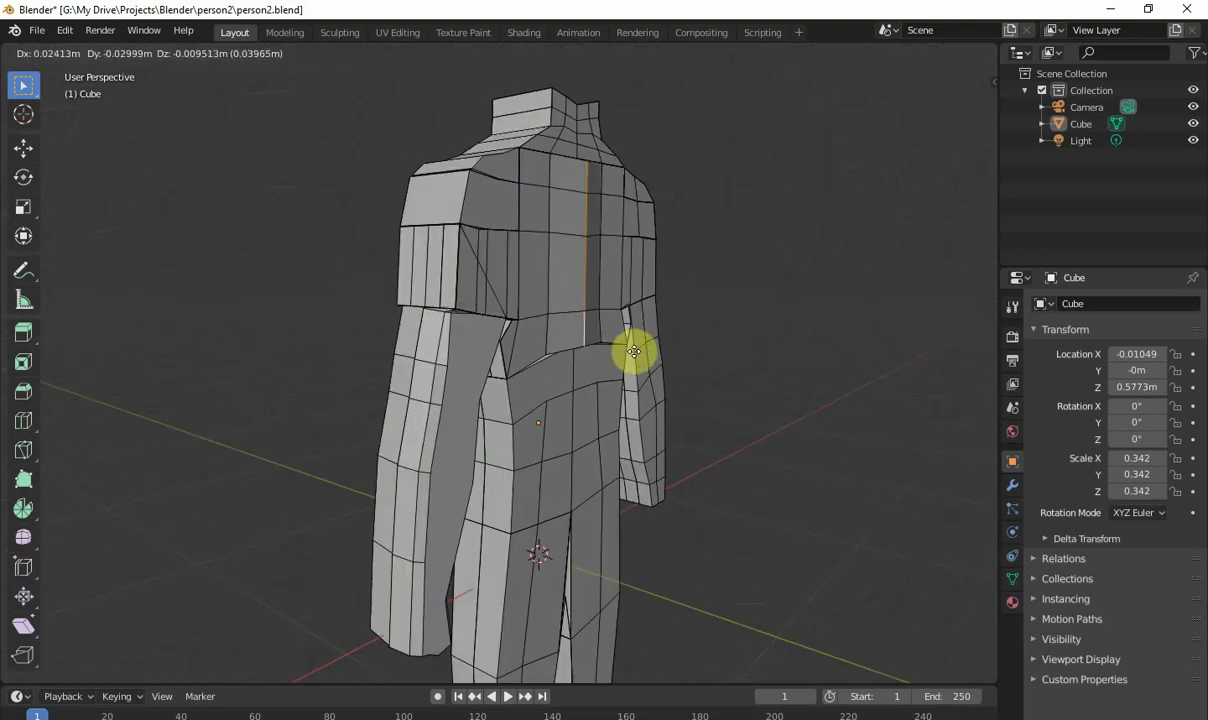
{"action": "left_click", "coordinate": [632, 350]}
Step: Select the two vertical edge lines on either side of the chest's centre line and move them together slightly outward
{"action": "left_click", "coordinate": [600, 310]}
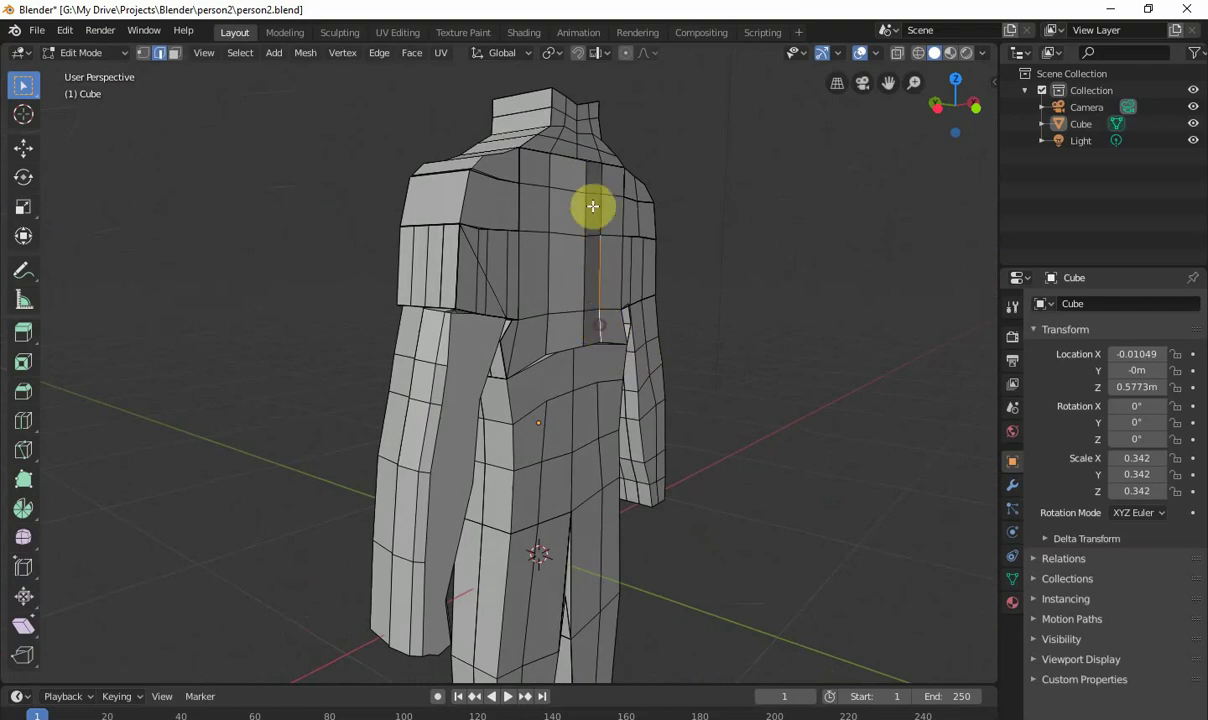
{"action": "left_click", "coordinate": [547, 173], "text": "shift"}
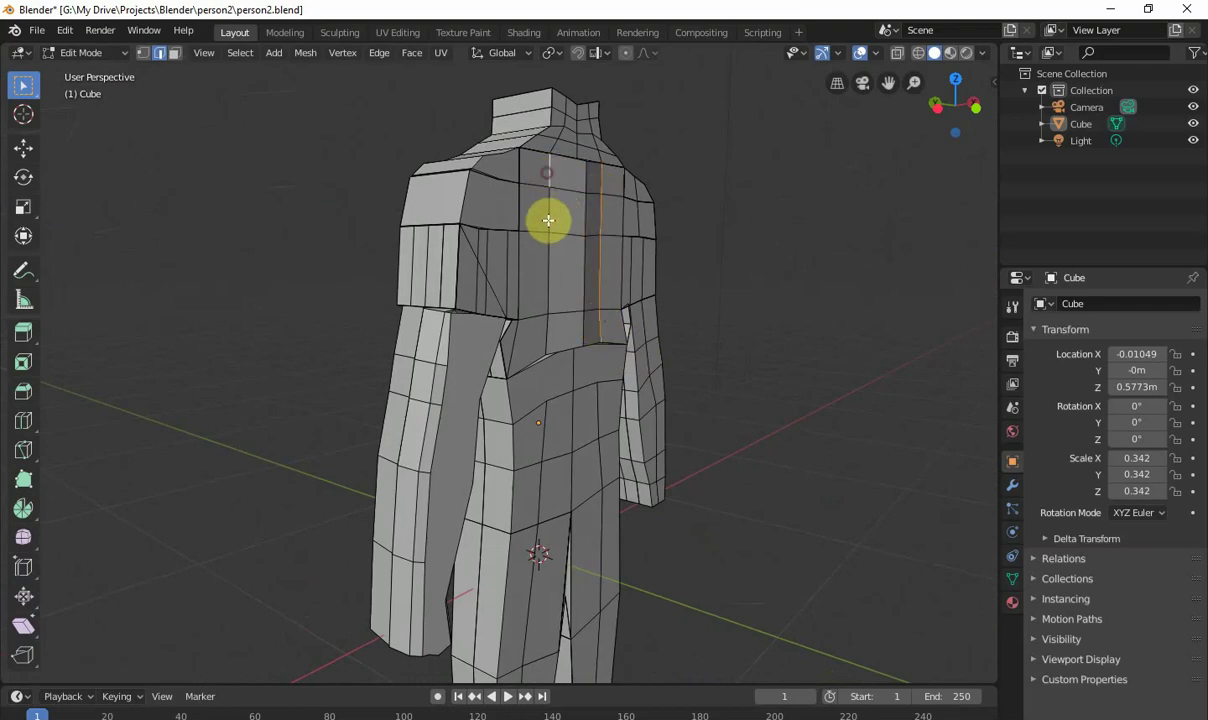
{"action": "middle_click_drag", "start_coordinate": [660, 367], "coordinate": [576, 345]}
{"action": "key", "text": "g"}
{"action": "left_click", "coordinate": [630, 362]}
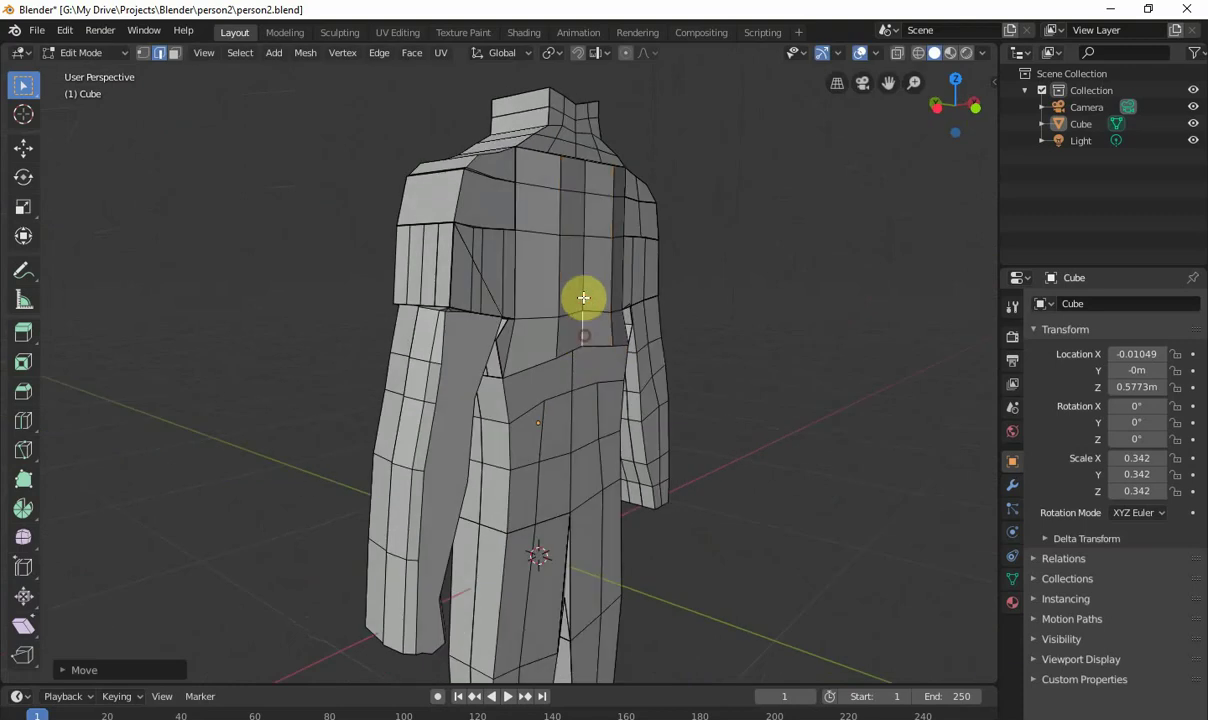
Step: Move the chest's vertical centre edge line slightly further forward, and inspect the torso and shoulders in Object Mode
{"action": "middle_click_drag", "start_coordinate": [607, 494], "coordinate": [639, 488]}
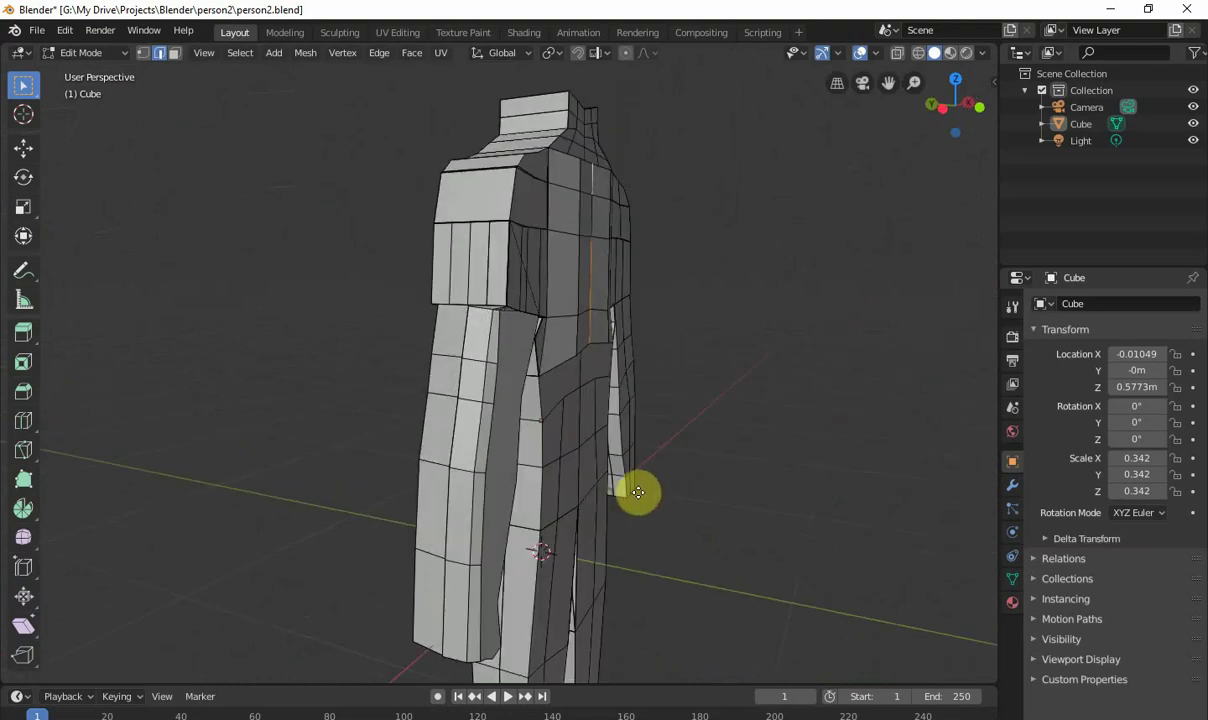
{"action": "key", "text": "g"}
{"action": "middle_click_drag", "start_coordinate": [650, 487], "coordinate": [599, 448]}
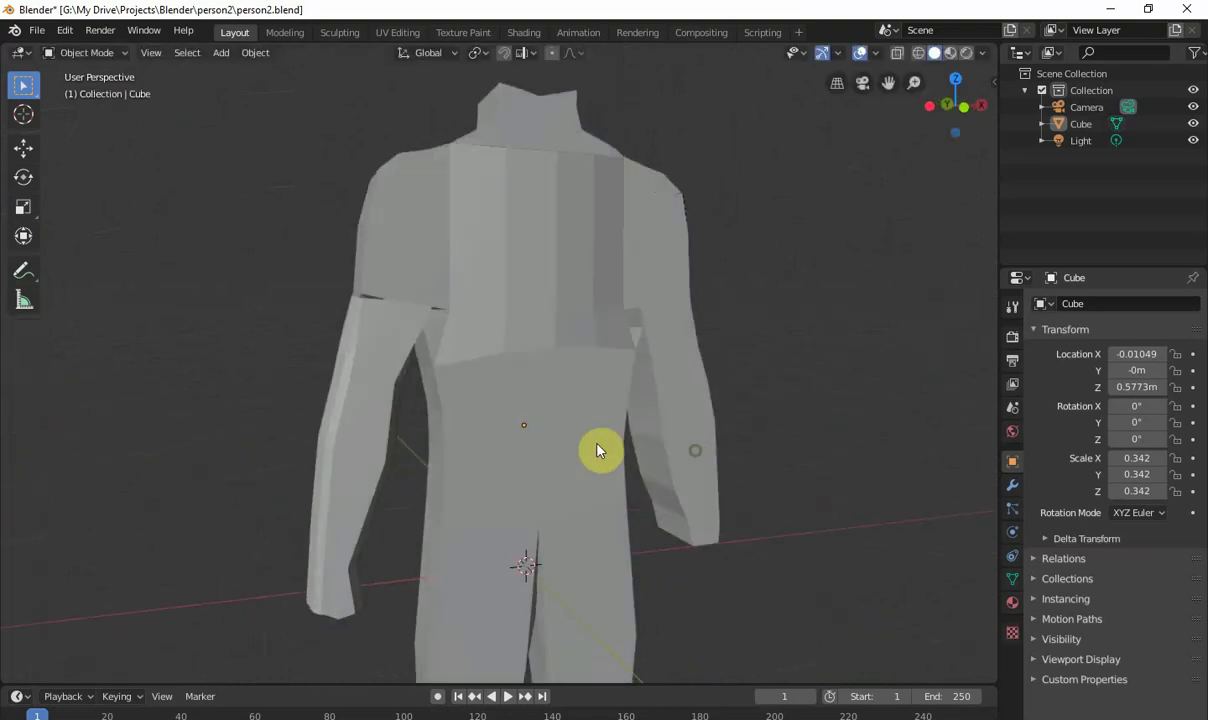
{"action": "key", "text": "Tab"}
{"action": "scroll", "coordinate": [448, 253], "scroll_direction": "up", "scroll_amount": 4}
{"action": "key", "text": "Tab"}
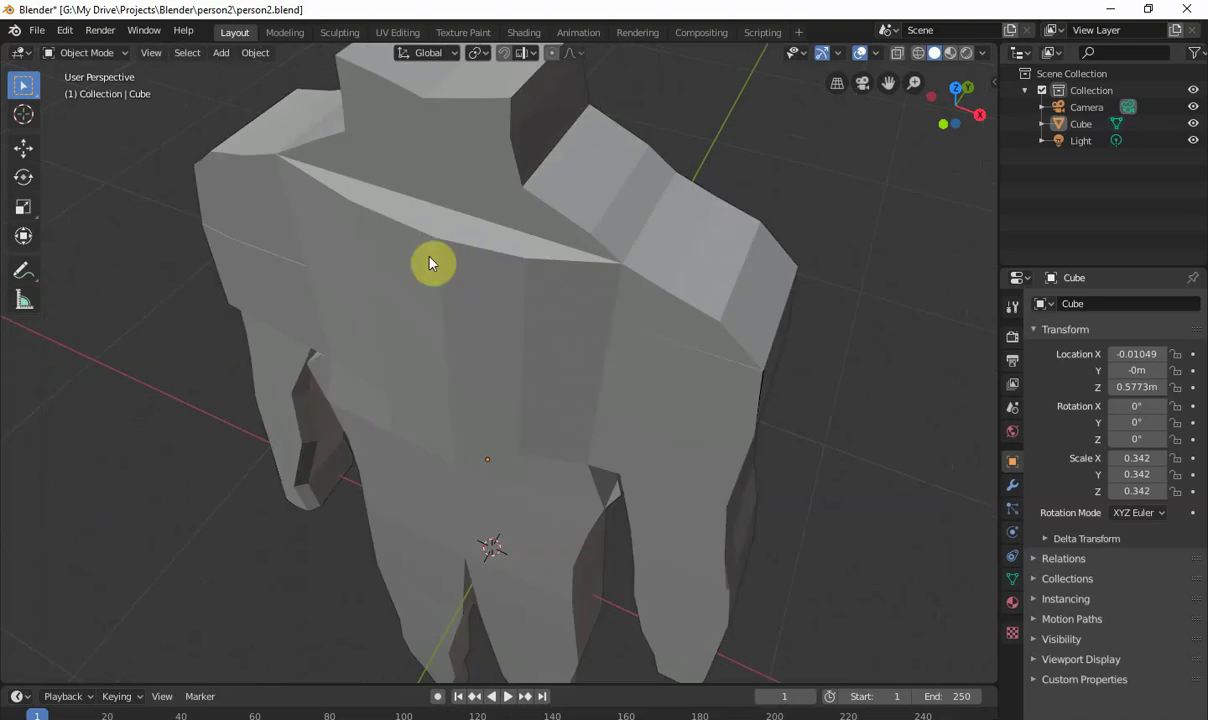
{"action": "key", "text": "Tab"}
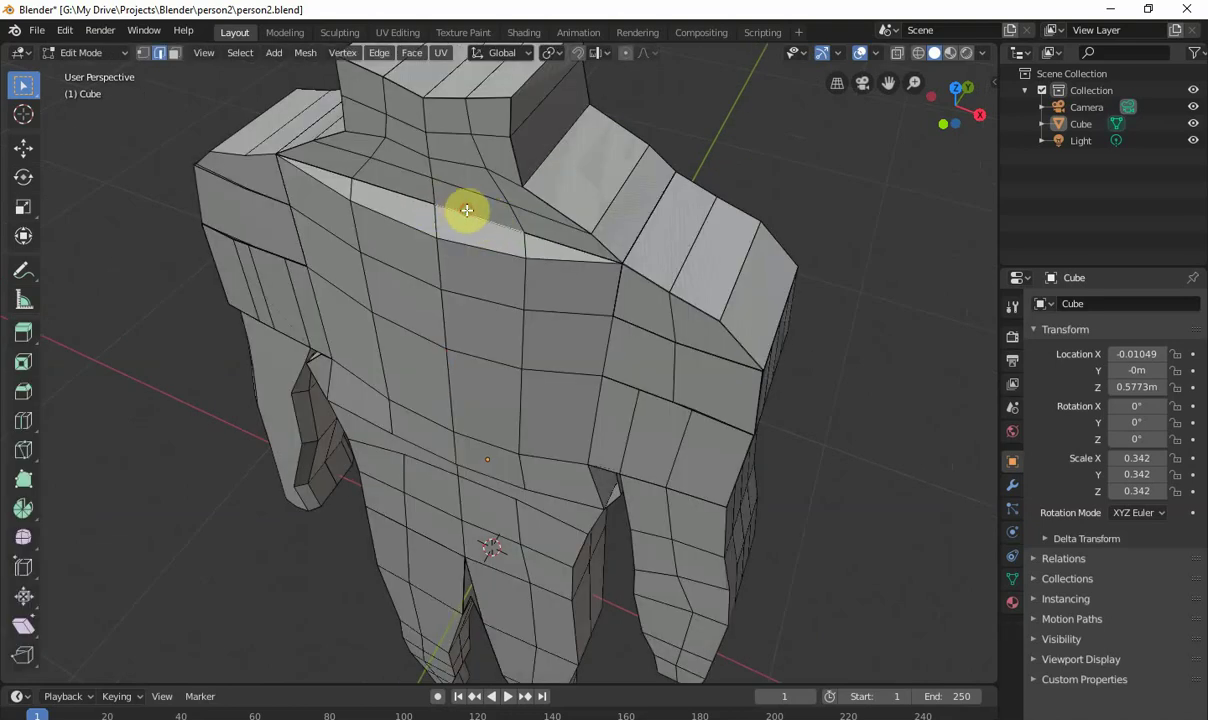
{"action": "middle_click_drag", "start_coordinate": [471, 307], "coordinate": [464, 232]}
{"action": "key", "text": "Tab"}
{"action": "key", "text": "Tab"}
Step: Move the short vertical edges on the front of the left shoulder and upper arm slightly outward, and inspect the shape in Object Mode
{"action": "left_click", "coordinate": [492, 234]}
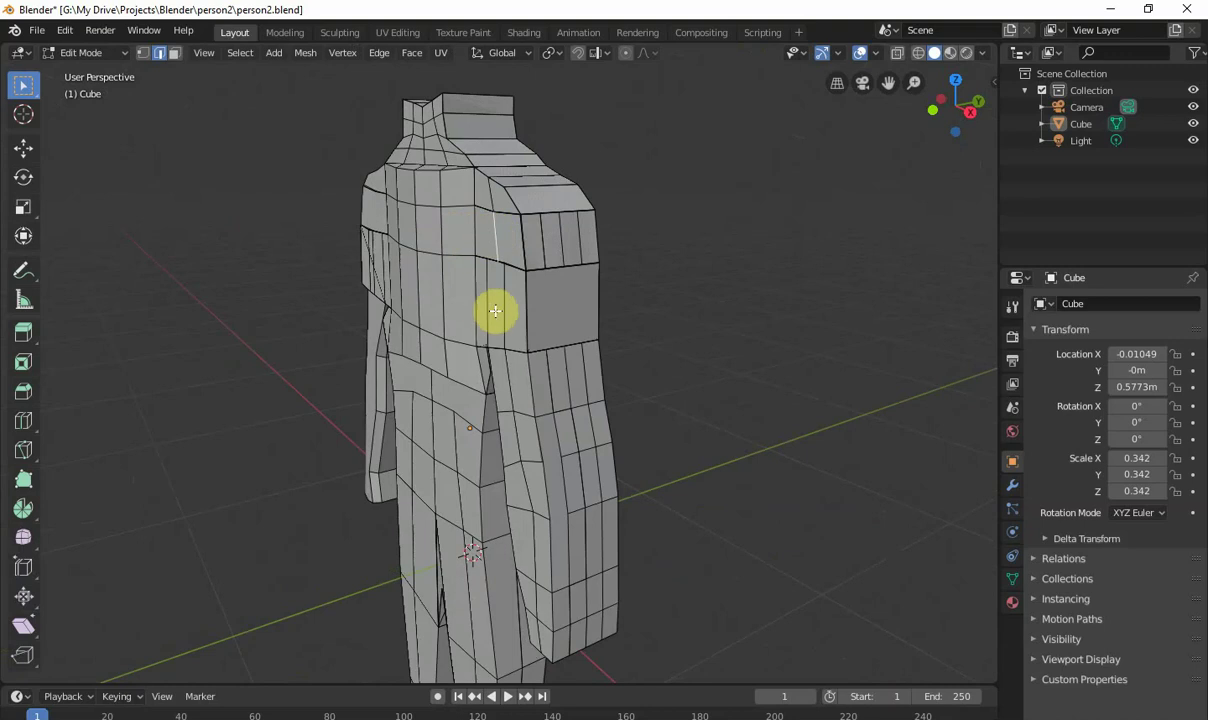
{"action": "key", "text": "g"}
{"action": "left_click", "coordinate": [491, 312]}
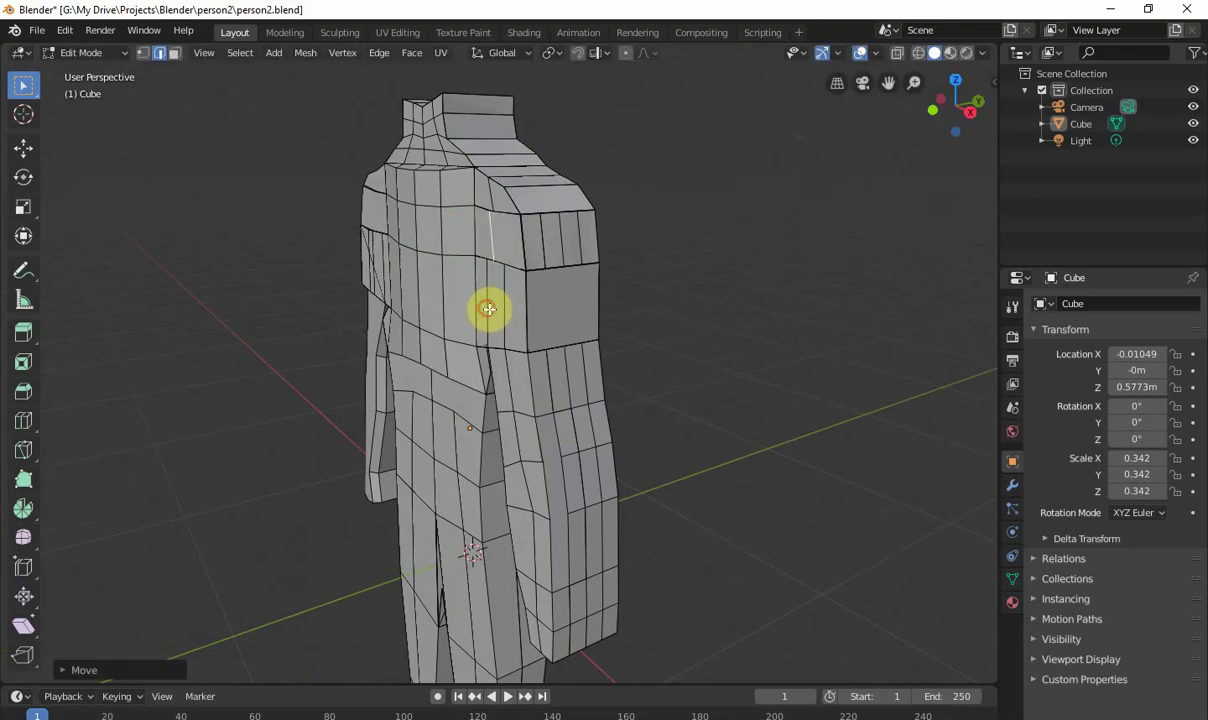
{"action": "key", "text": "g"}
{"action": "key", "text": "Escape"}
{"action": "key", "text": "Tab"}
{"action": "middle_click_drag", "start_coordinate": [499, 318], "coordinate": [505, 262]}
{"action": "key", "text": "Tab"}
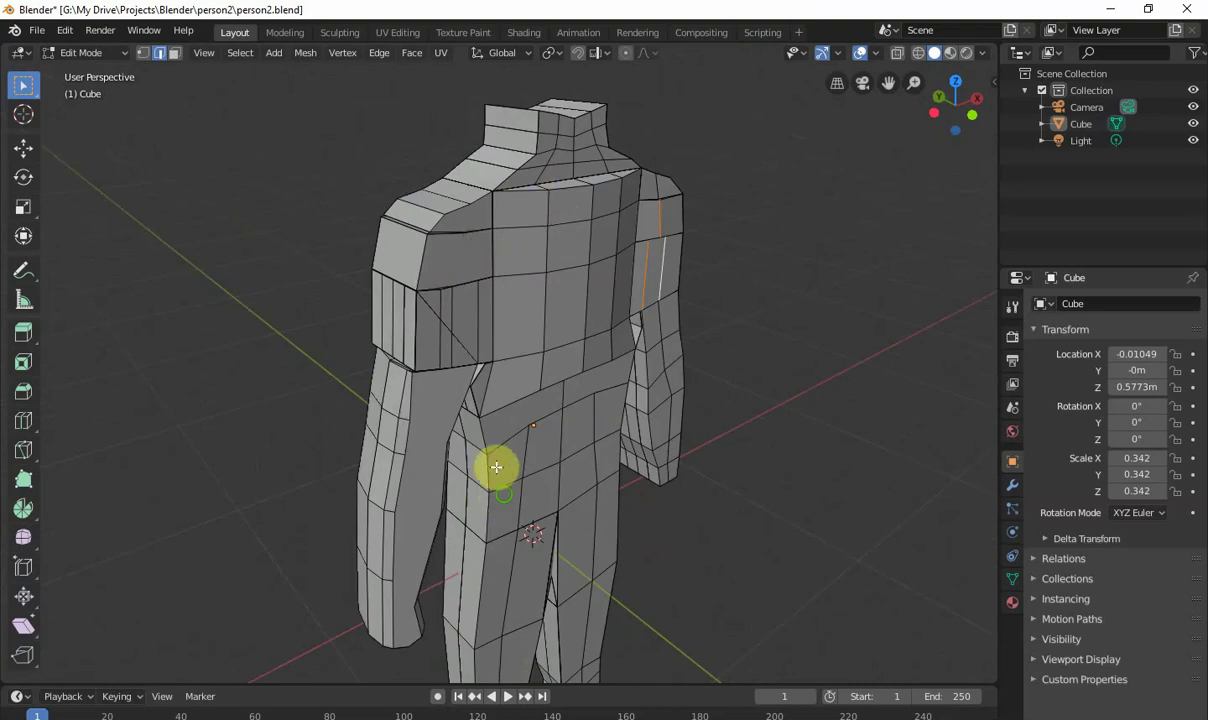
{"action": "middle_click_drag", "start_coordinate": [496, 467], "coordinate": [384, 469]}
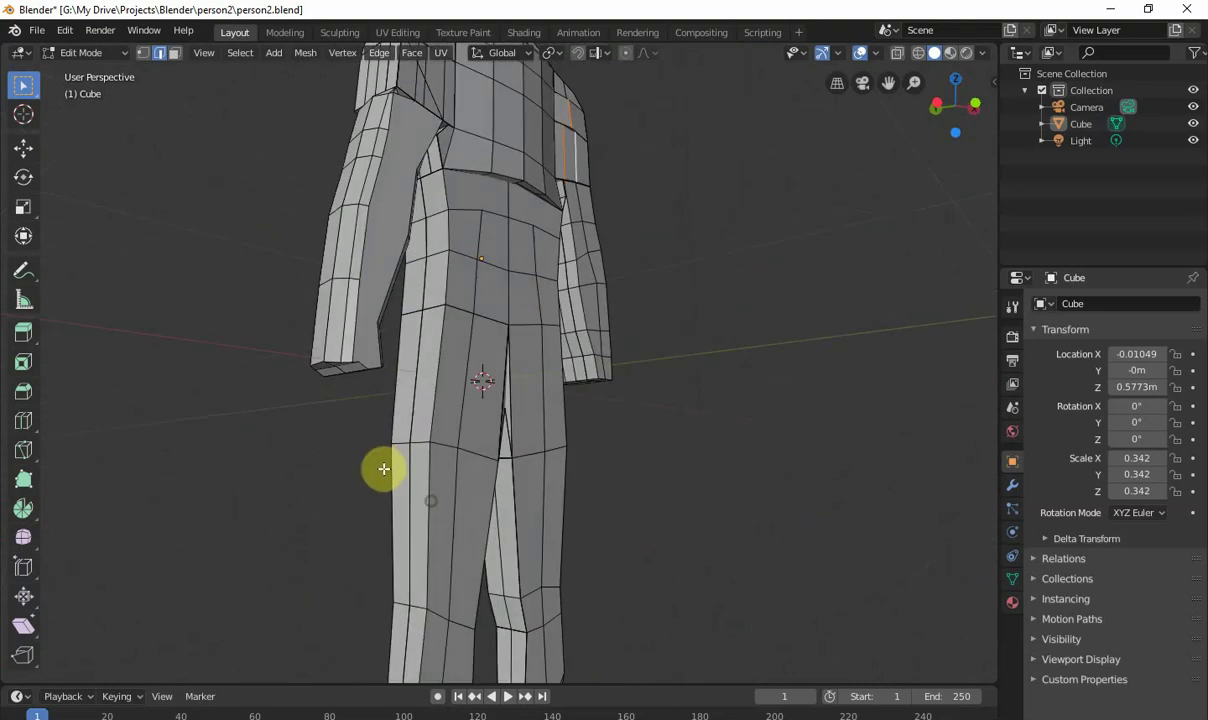
{"action": "scroll", "coordinate": [417, 511], "scroll_direction": "down", "scroll_amount": 3}
{"action": "key", "text": "k"}
{"action": "left_click", "coordinate": [438, 484]}
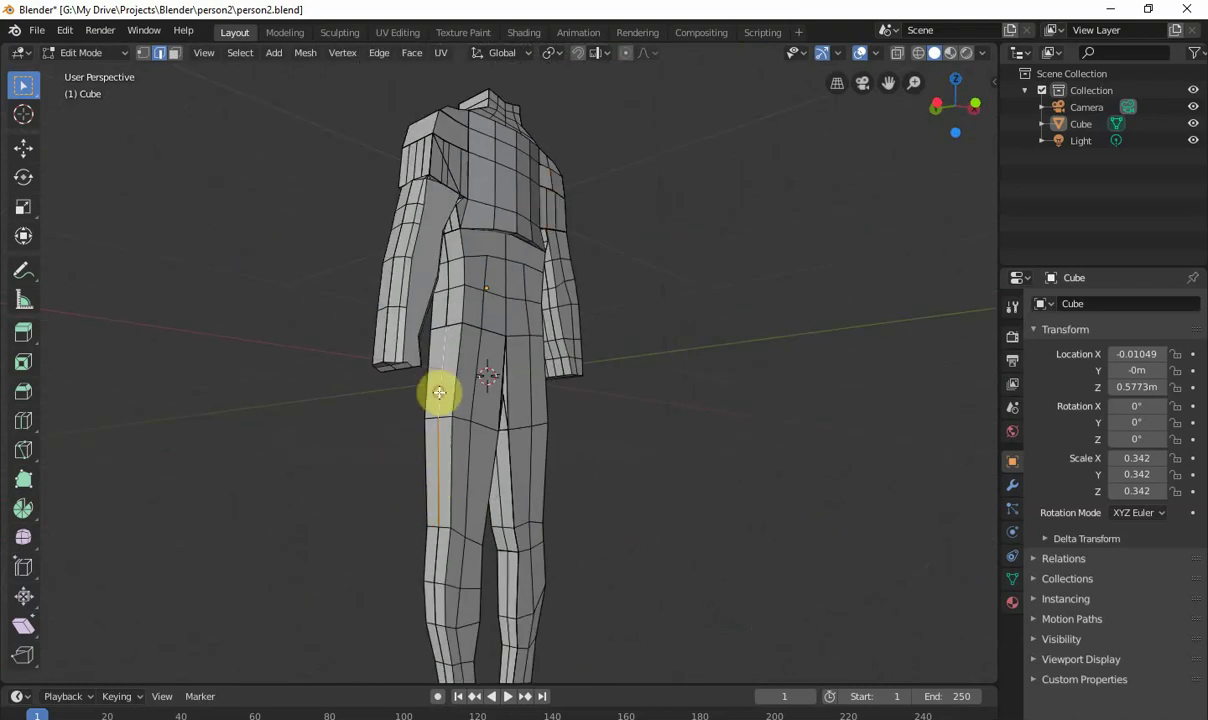
{"action": "right_click", "coordinate": [412, 420]}
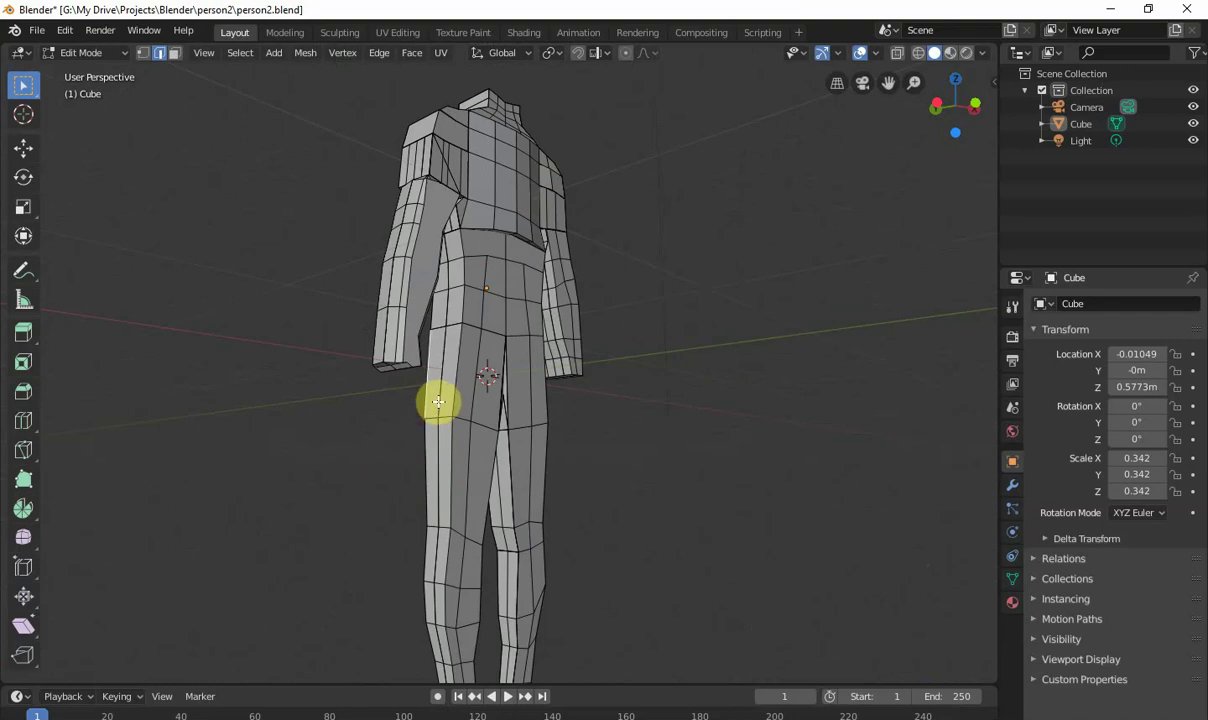
Step: Select the edge line down the outer side of the right leg, from hip to ankle, move it outward about 0.027 m, and clear the selection
{"action": "left_click", "coordinate": [438, 401], "text": "ctrl"}
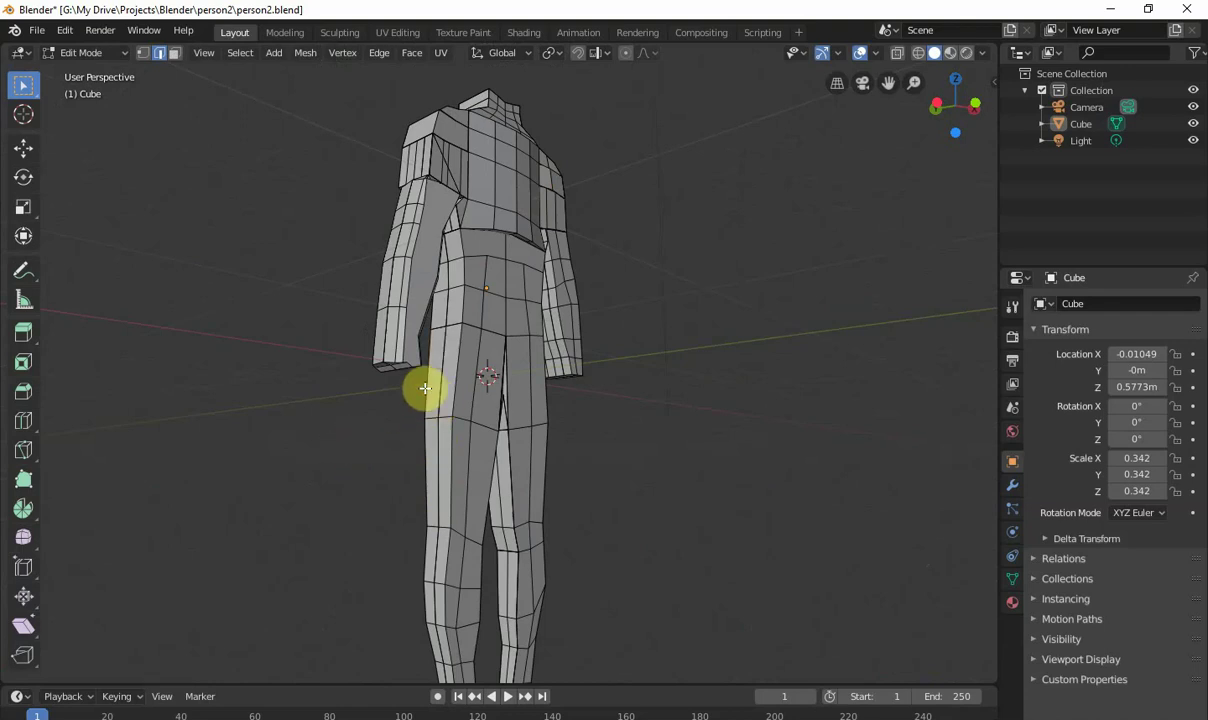
{"action": "left_click", "coordinate": [440, 391], "text": "ctrl"}
{"action": "left_click", "coordinate": [437, 460], "text": "ctrl"}
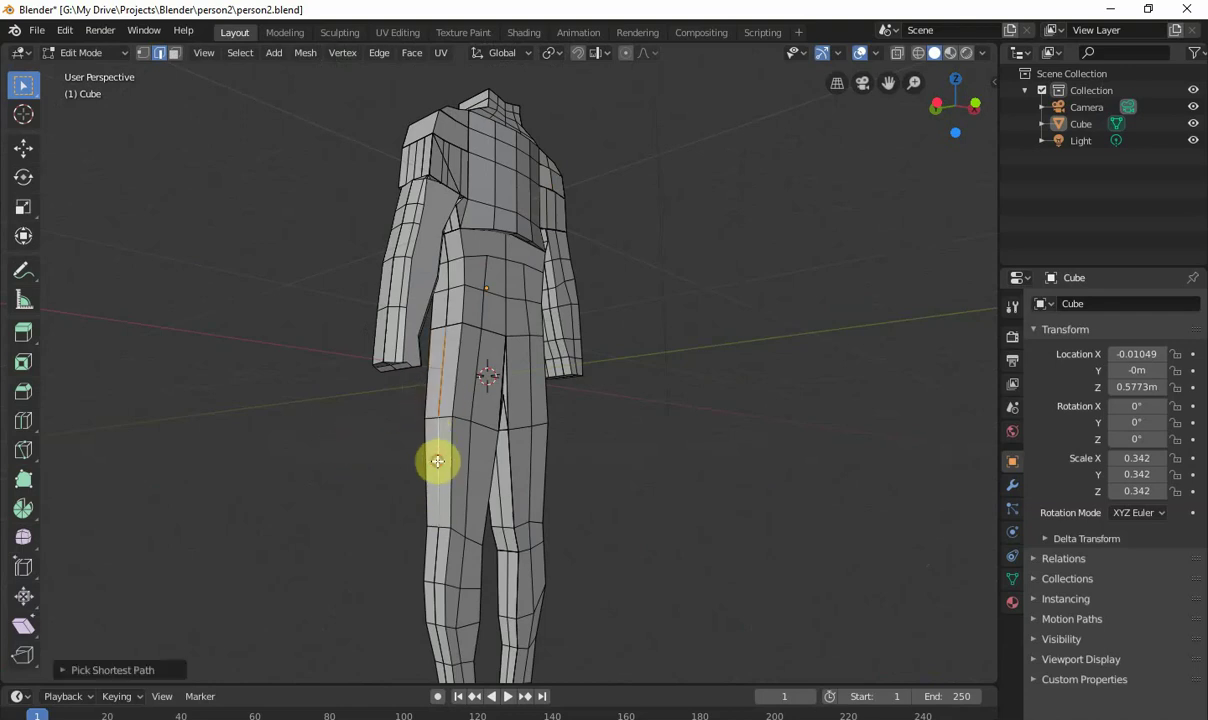
{"action": "left_click", "coordinate": [433, 572], "text": "ctrl"}
{"action": "middle_click_drag", "start_coordinate": [431, 580], "coordinate": [431, 518], "text": "shift"}
{"action": "left_click", "coordinate": [440, 594], "text": "ctrl"}
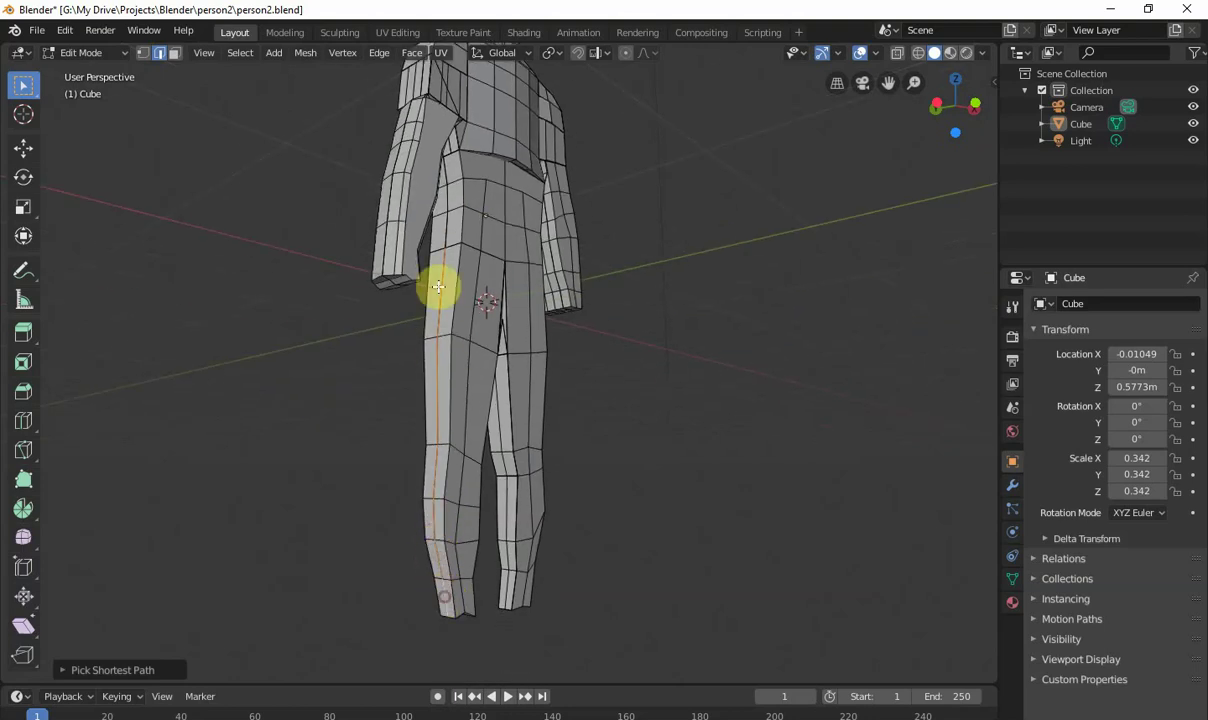
{"action": "left_click", "coordinate": [446, 201], "text": "ctrl"}
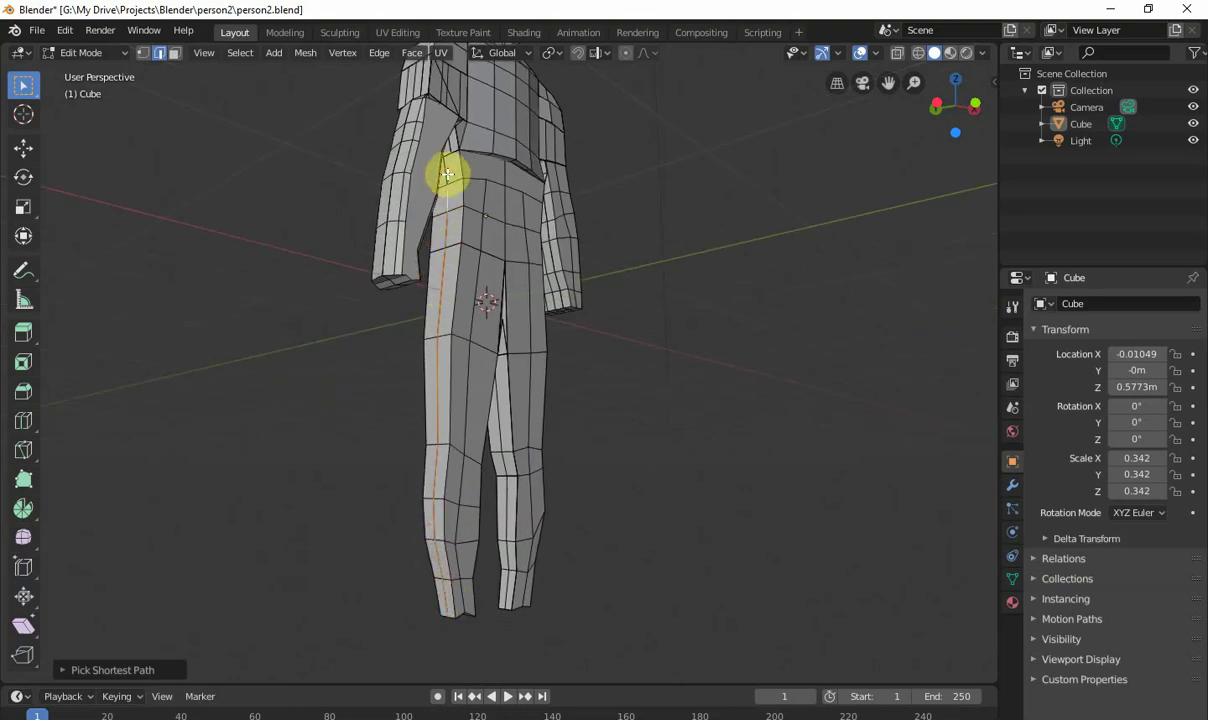
{"action": "middle_click_drag", "start_coordinate": [472, 337], "coordinate": [418, 341]}
{"action": "key", "text": "g"}
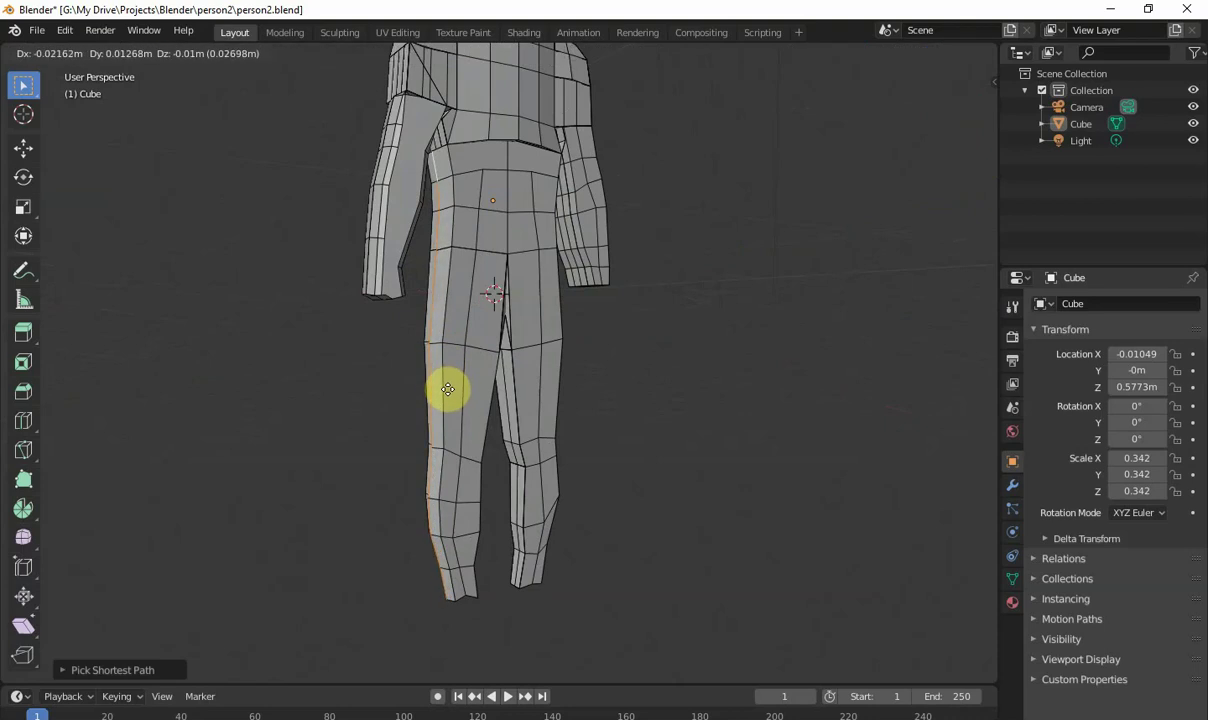
{"action": "left_click", "coordinate": [446, 389]}
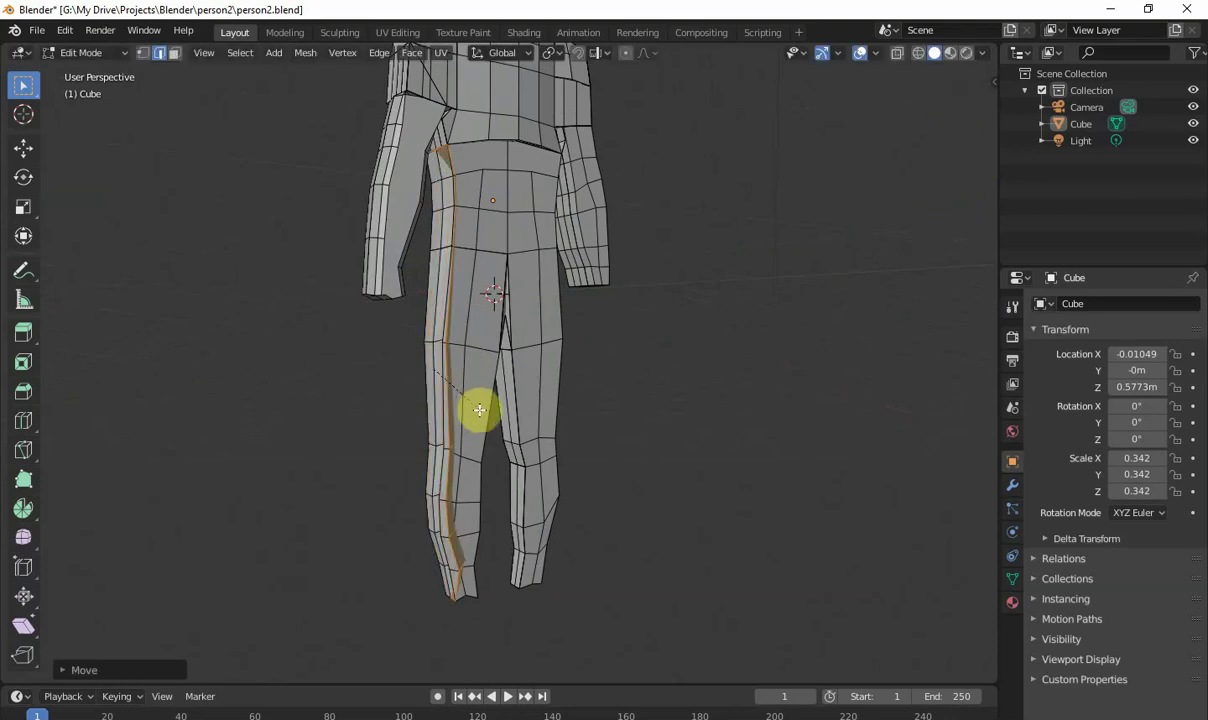
{"action": "right_click", "coordinate": [452, 403]}
{"action": "left_click", "coordinate": [380, 467]}
Step: Select the right leg's front outer corner edge line from ankle to hip, bevel it, and view the body in Object Mode
{"action": "middle_click_drag", "start_coordinate": [380, 467], "coordinate": [400, 472]}
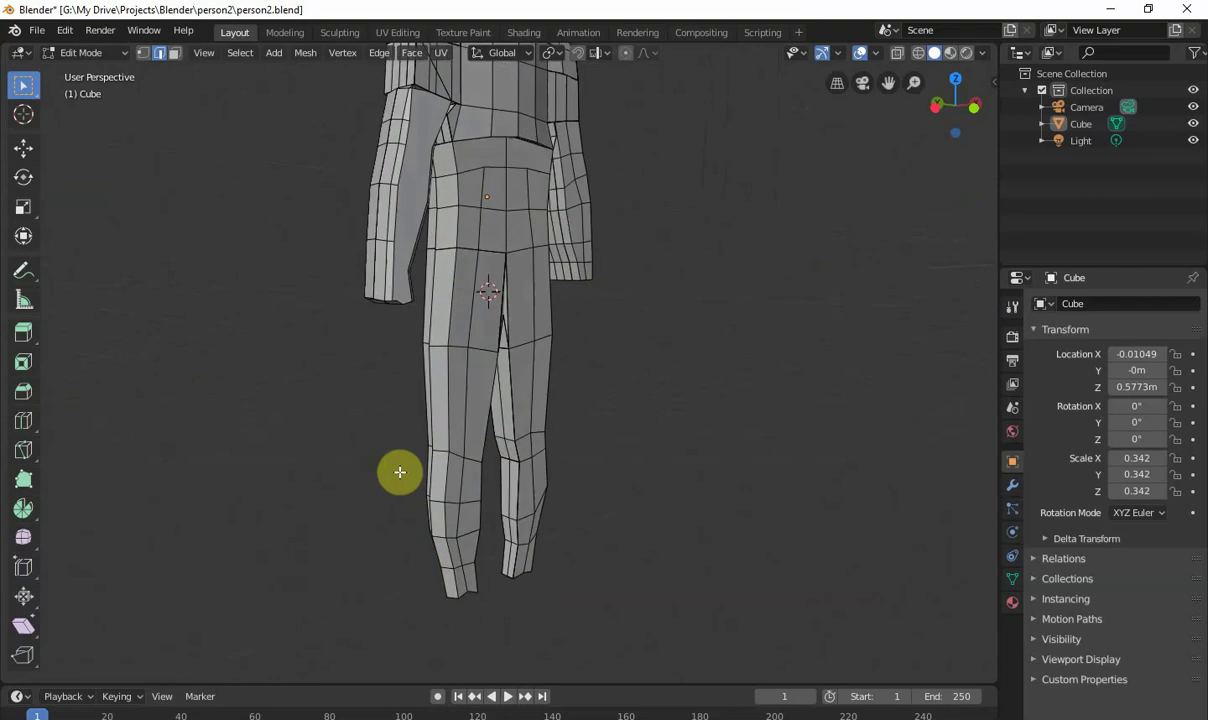
{"action": "left_click", "coordinate": [446, 560], "text": "alt"}
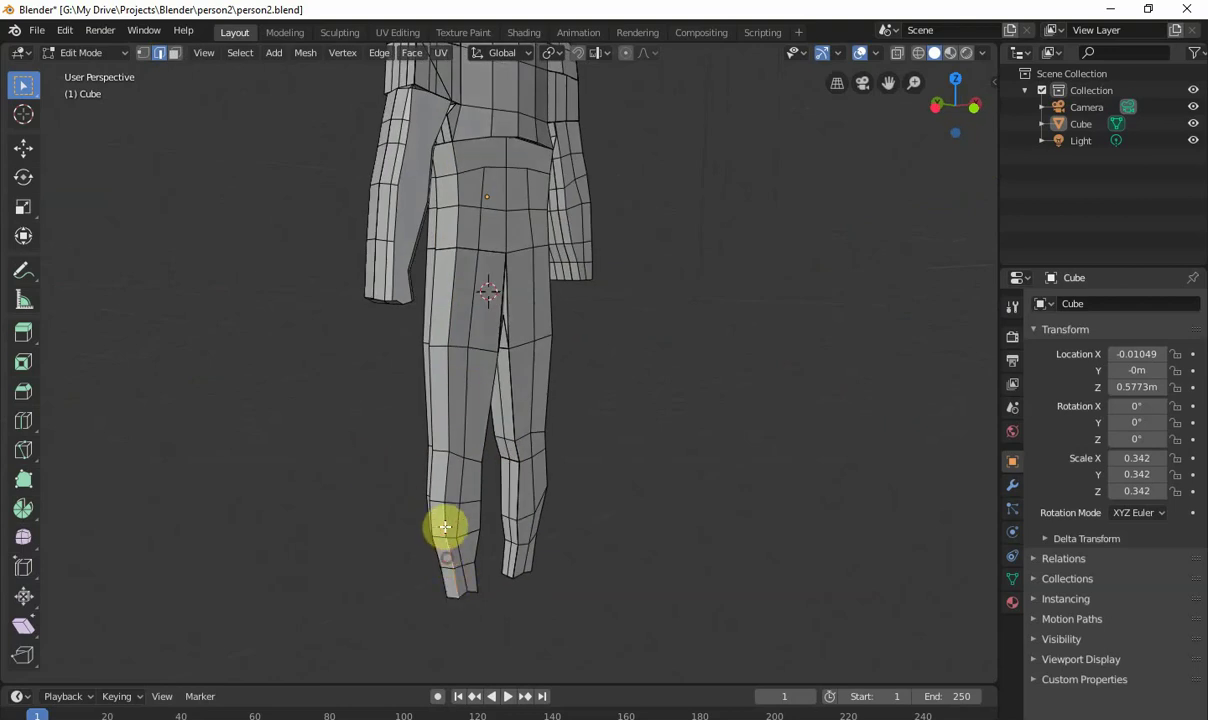
{"action": "left_click", "coordinate": [447, 426], "text": "alt"}
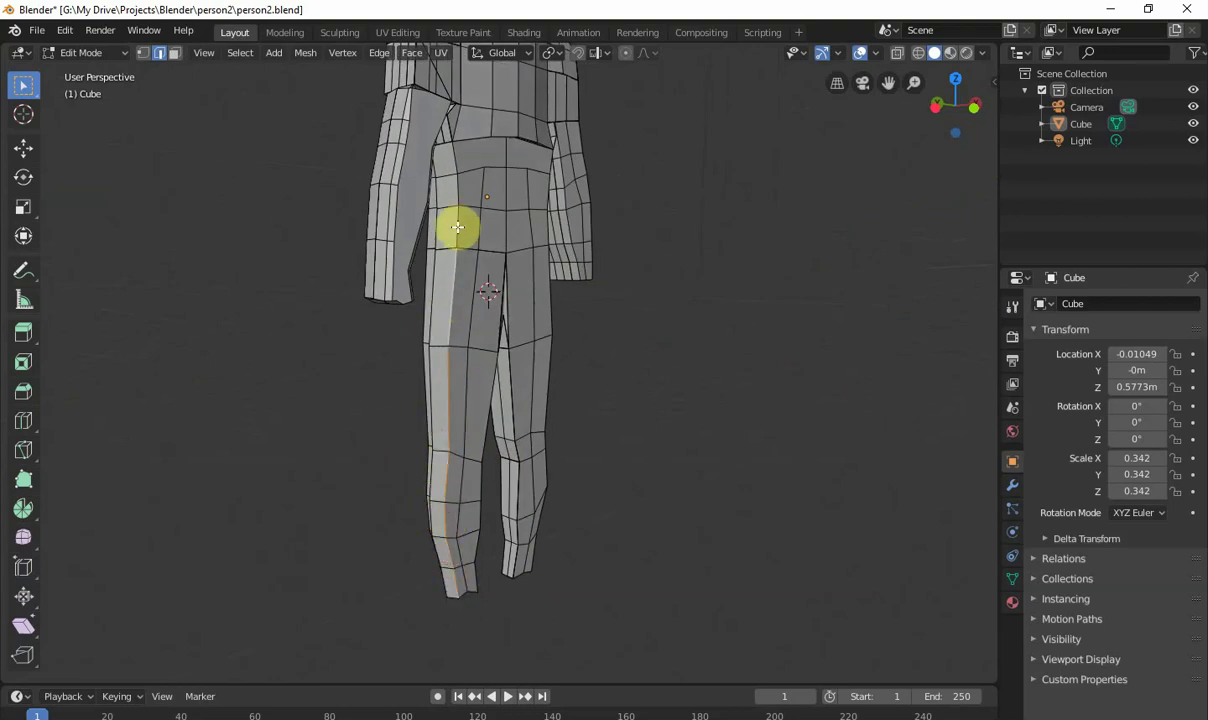
{"action": "middle_click_drag", "start_coordinate": [464, 334], "coordinate": [476, 540]}
{"action": "key", "text": "s"}
{"action": "left_click", "coordinate": [499, 410]}
{"action": "key", "text": "Tab"}
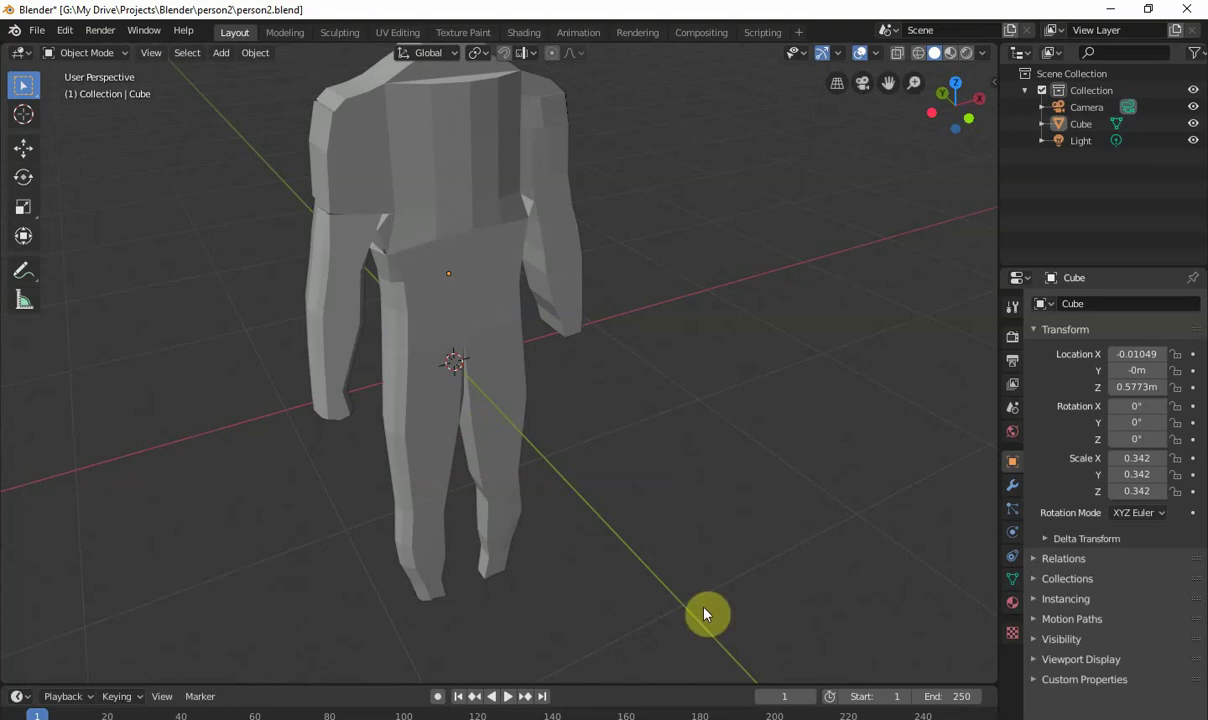